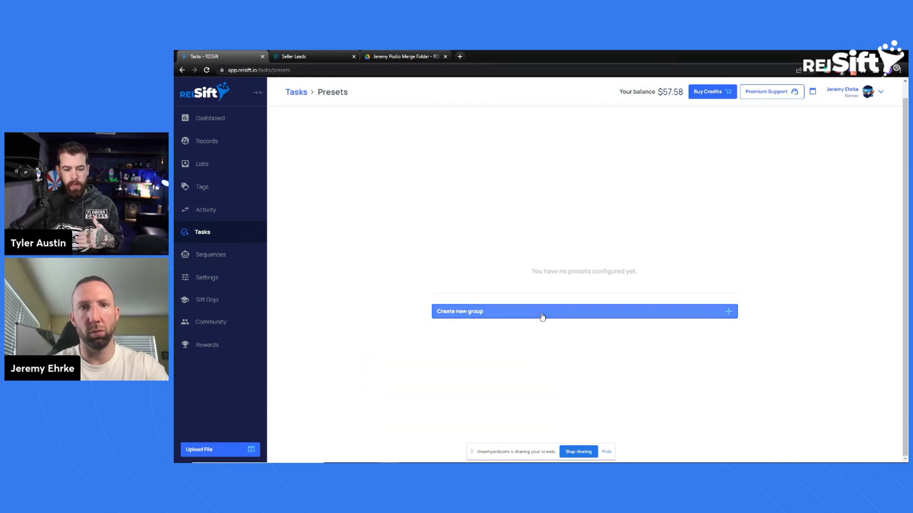
- Start a new task preset group in REISift, then switch to the Podio Seller Leads tab
click(542, 317)
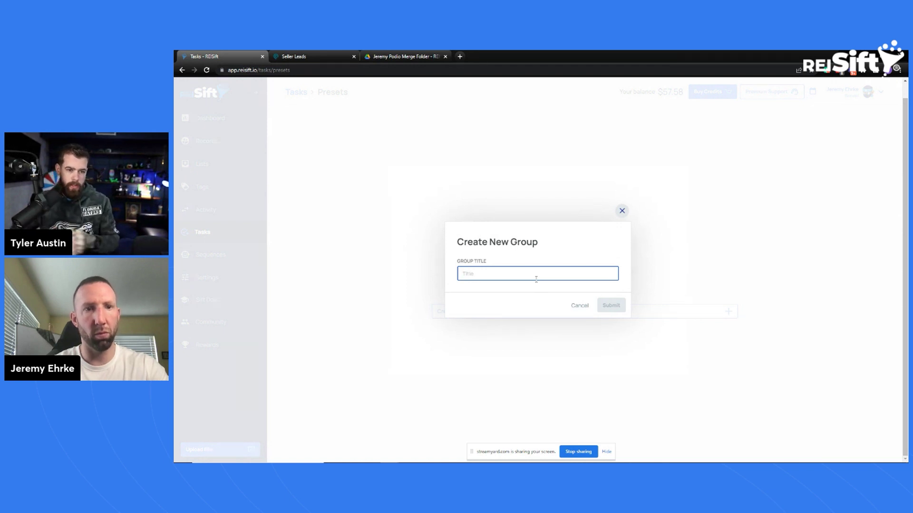
click(332, 56)
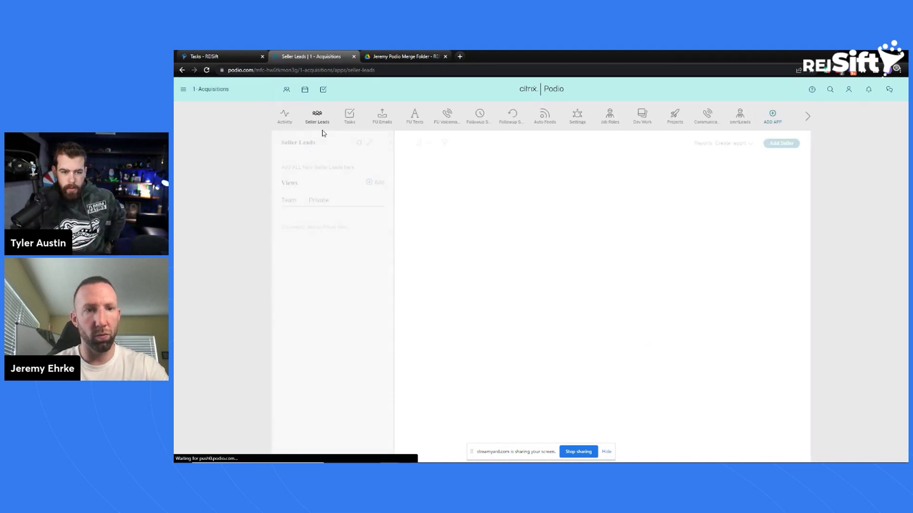
- Expand all Lead Status views in Podio Seller Leads, including Hot Pool and Follow Up Pool (Warm)
scroll(317, 280, down, 3)
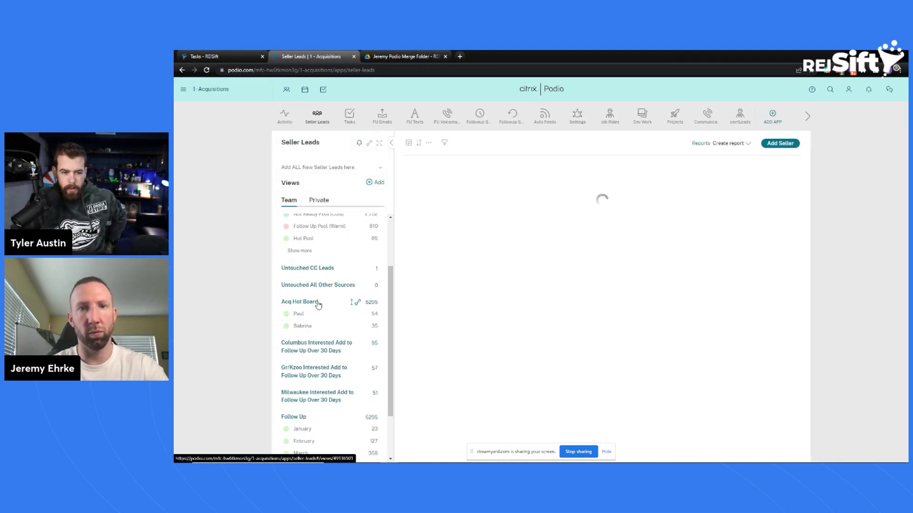
scroll(318, 304, down, 3)
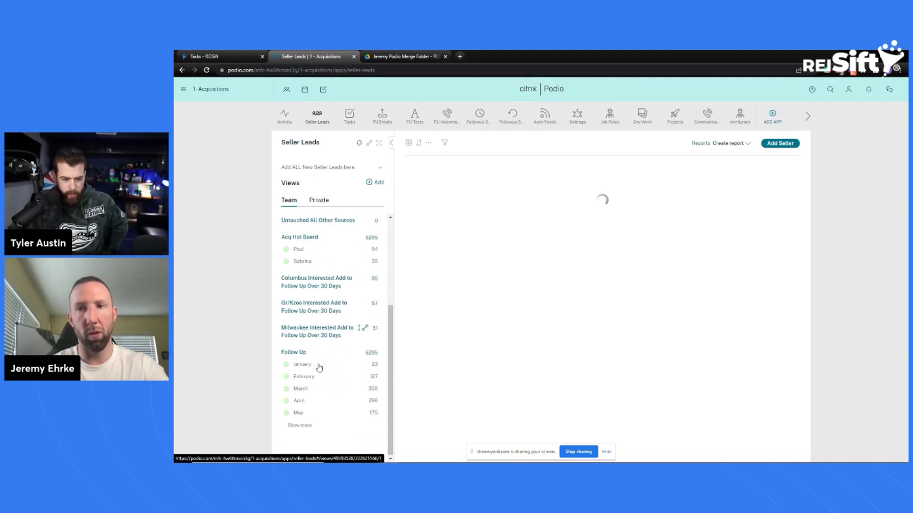
scroll(337, 359, up, 6)
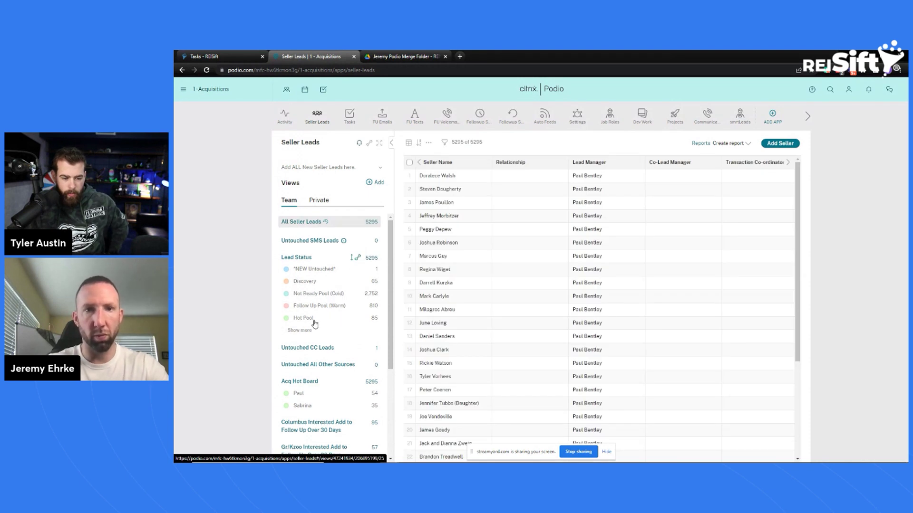
scroll(319, 319, down, 1)
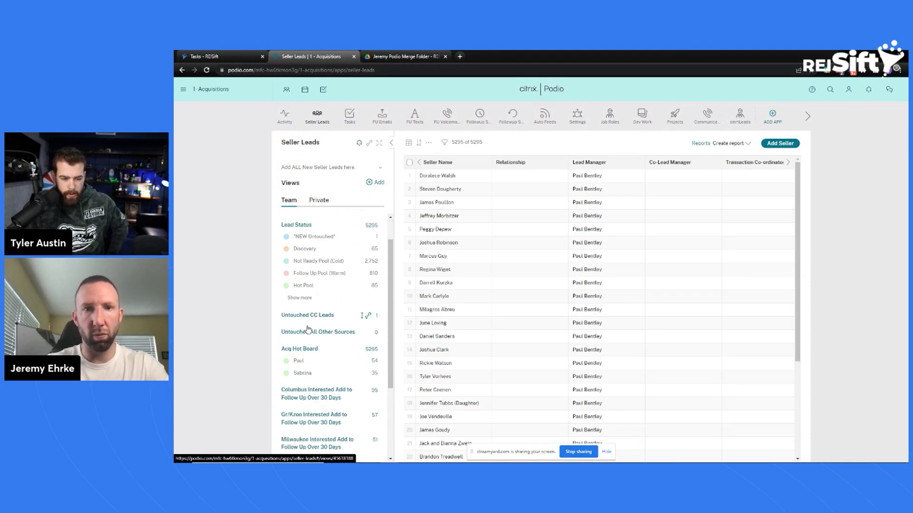
click(301, 294)
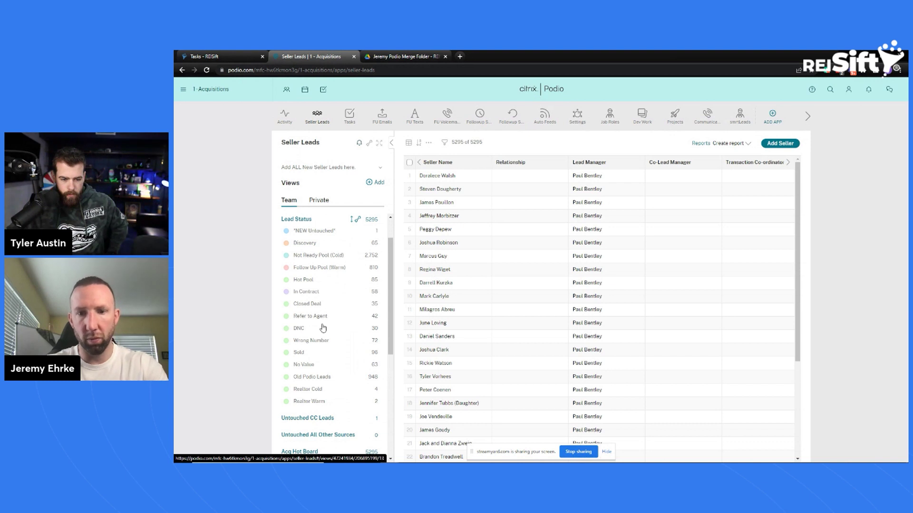
scroll(323, 366, down, 3)
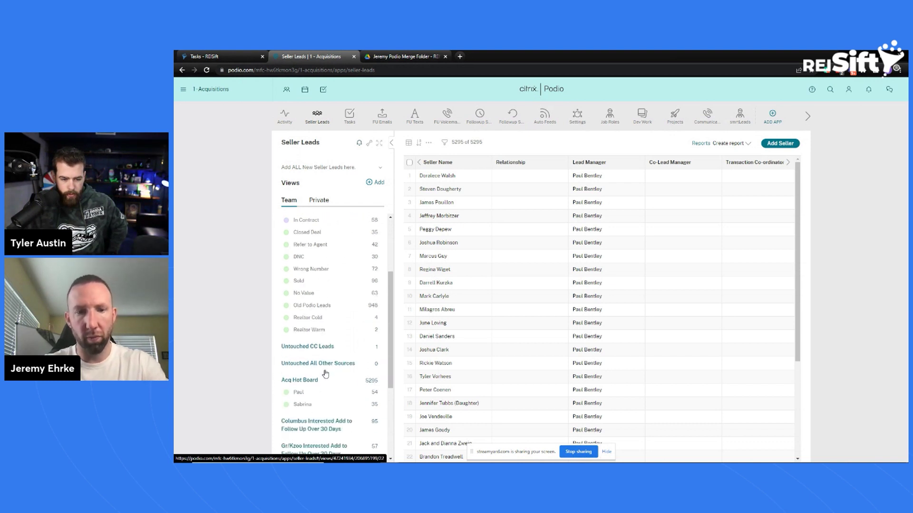
scroll(325, 373, down, 3)
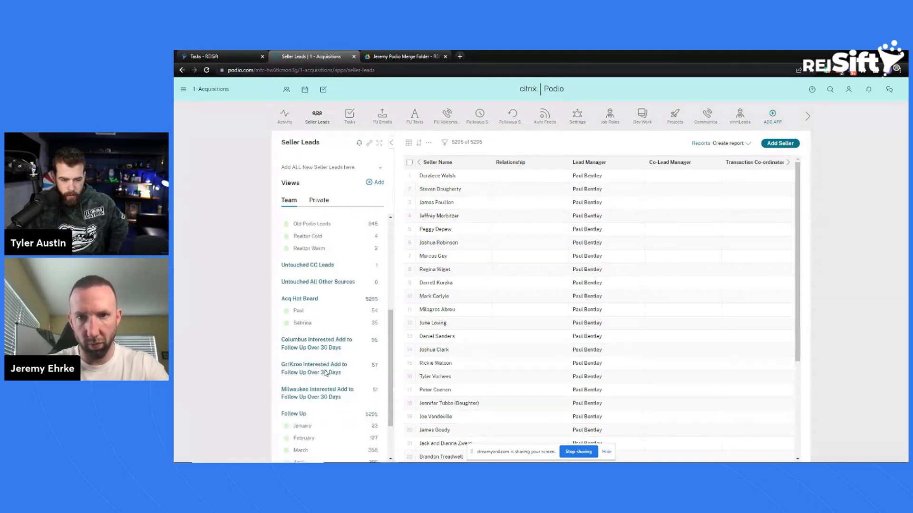
- Title the new preset group 'HOT** Lead Follow-up' and submit it
key(ctrl+shift+Tab)
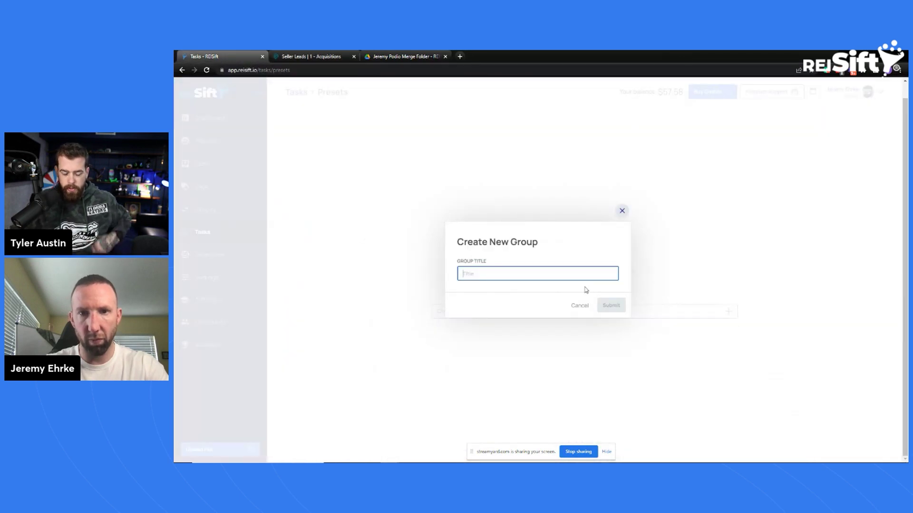
text(H)
text(OT')
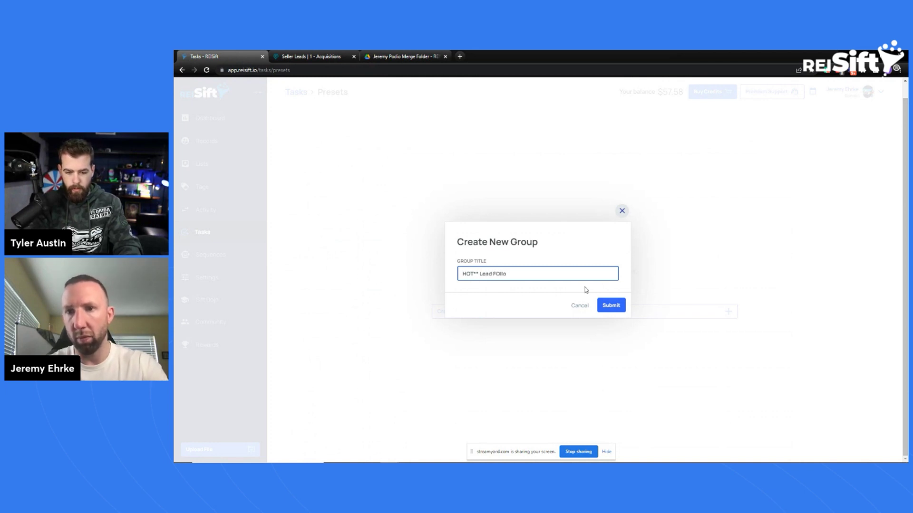
text(* Lead Followup)
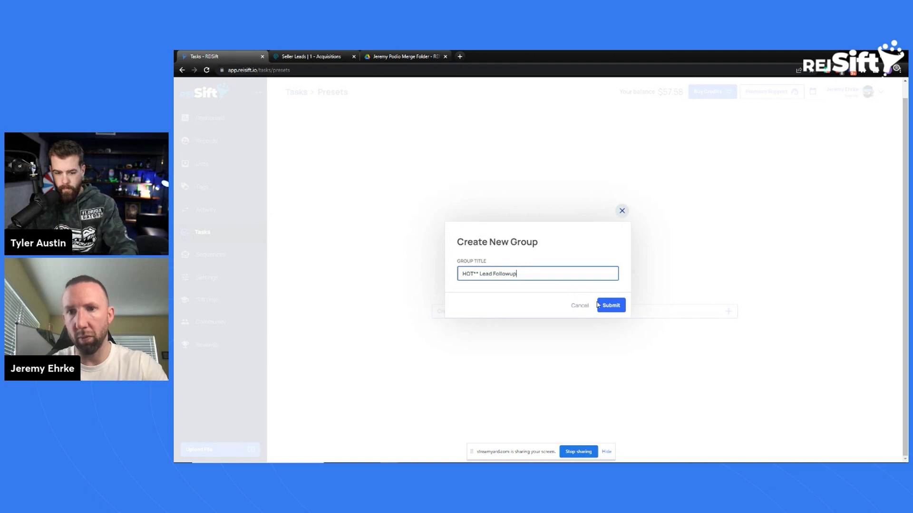
click(511, 275)
text(-)
click(601, 305)
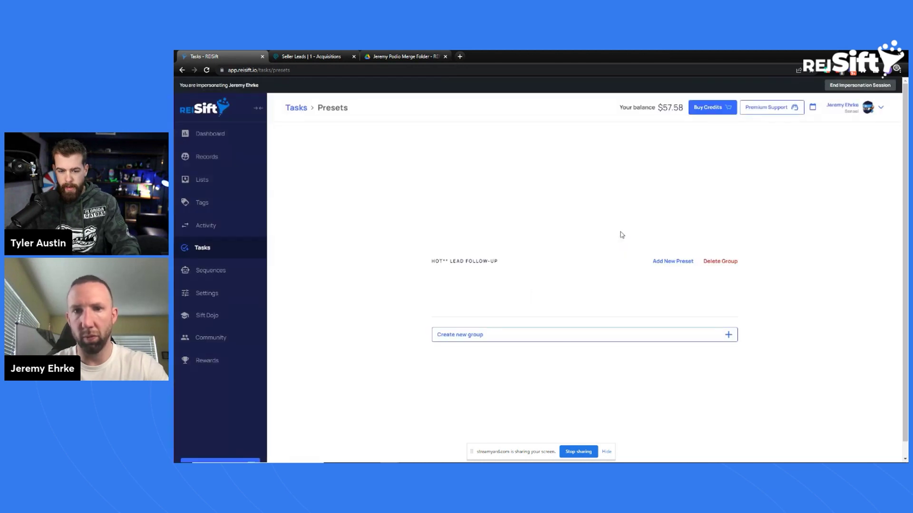
- Start a new HOT** preset named 'Call/Text HOT Lead F/U Attempt 1'
click(675, 265)
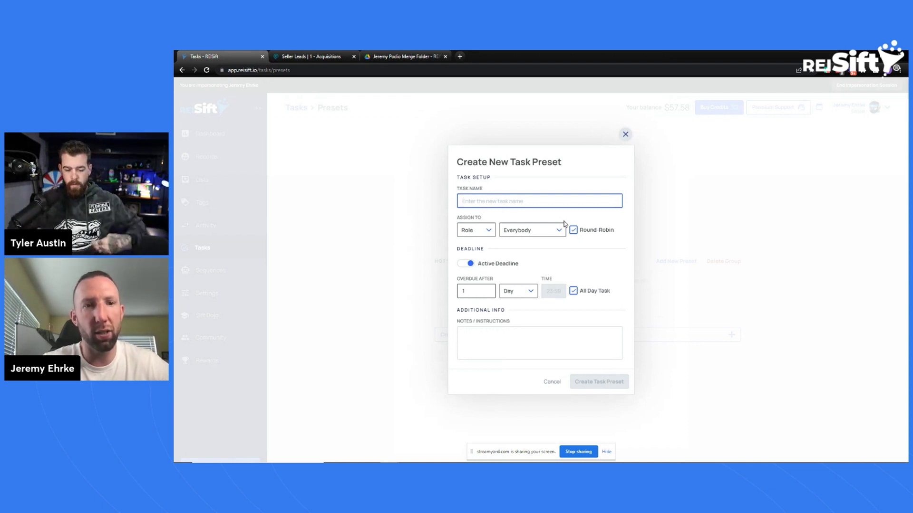
text(Call/Text HOT Lead F/U)
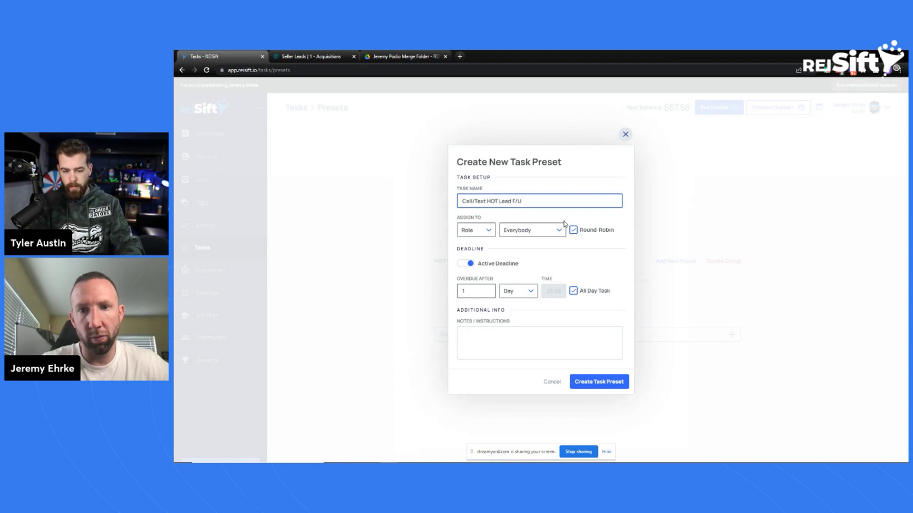
click(489, 232)
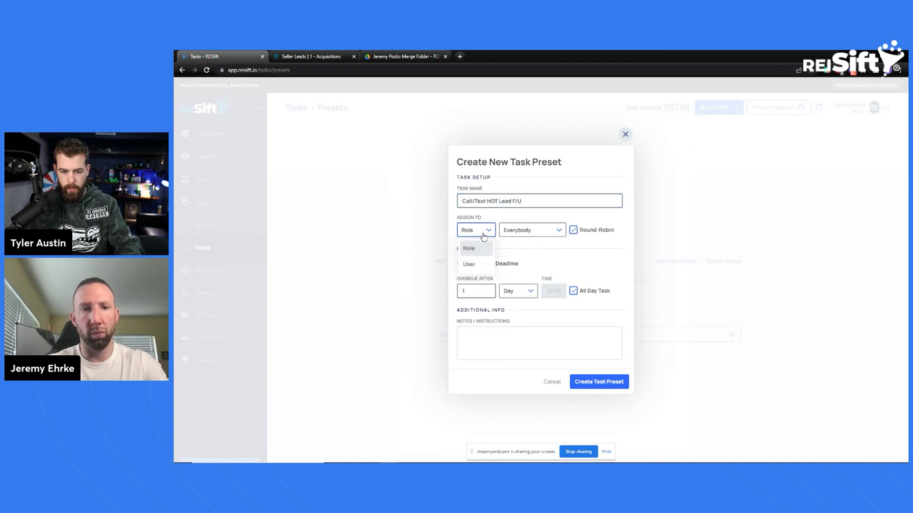
click(541, 207)
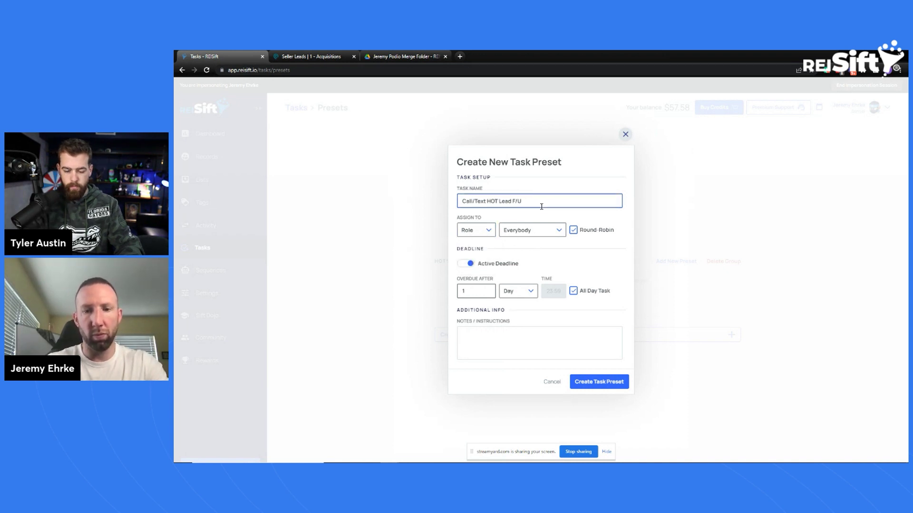
key(BackSpace)
text(A)
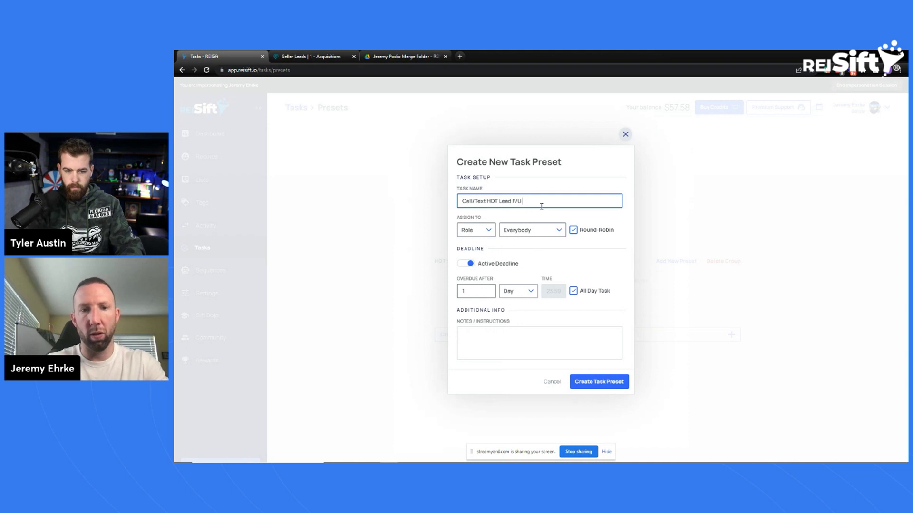
text(Attempt 1)
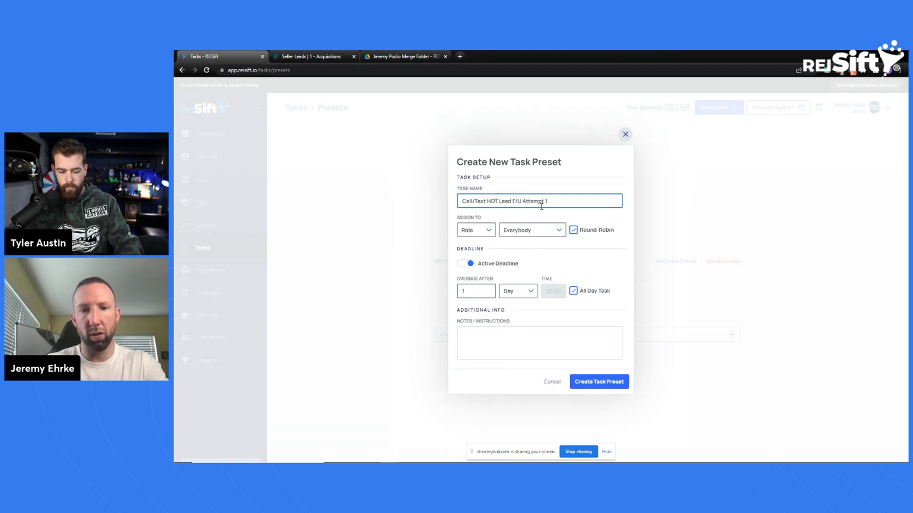
key(ctrl+a)
key(ctrl+c)
click(546, 215)
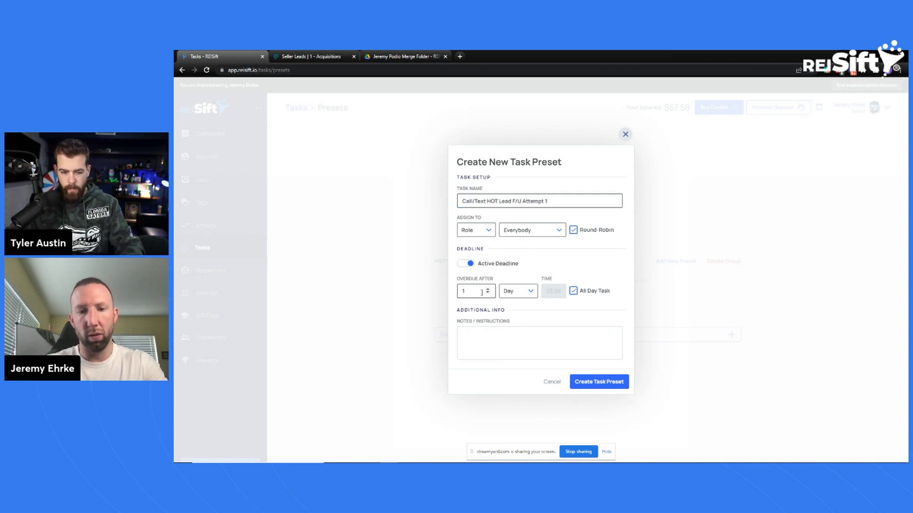
- Assign Attempt 1 to a specific user and create the preset, due after 1 day
click(489, 232)
click(477, 266)
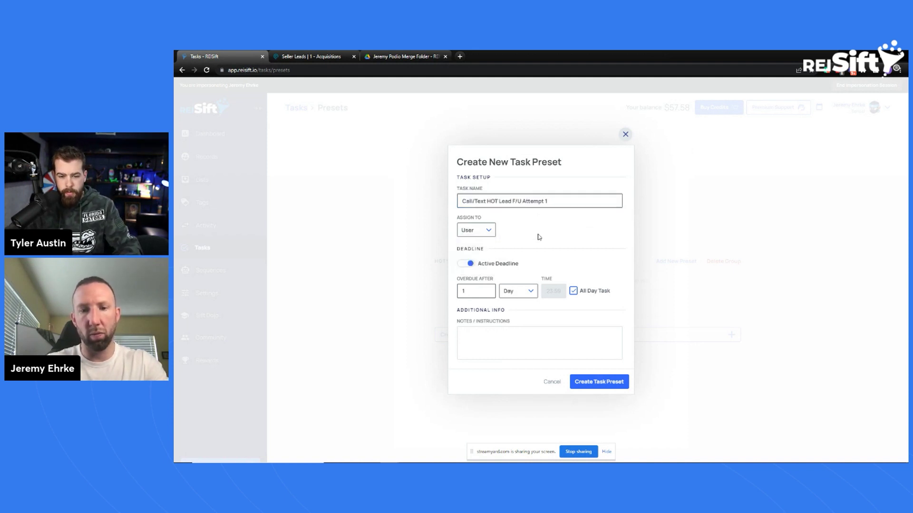
click(538, 232)
scroll(551, 286, down, 3)
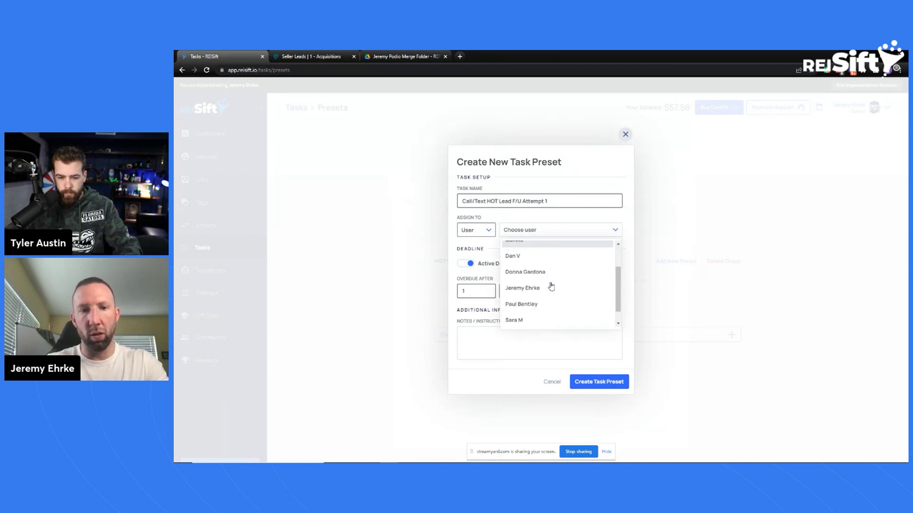
scroll(550, 292, up, 3)
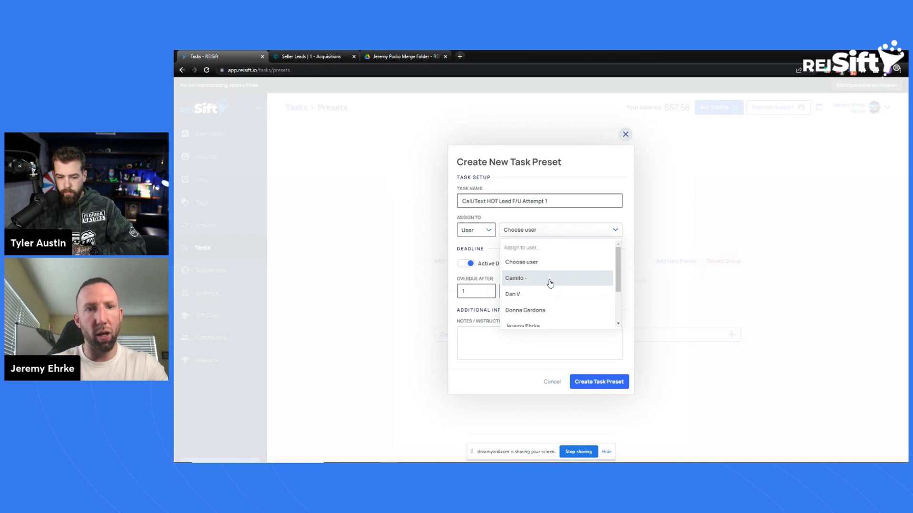
scroll(550, 284, down, 3)
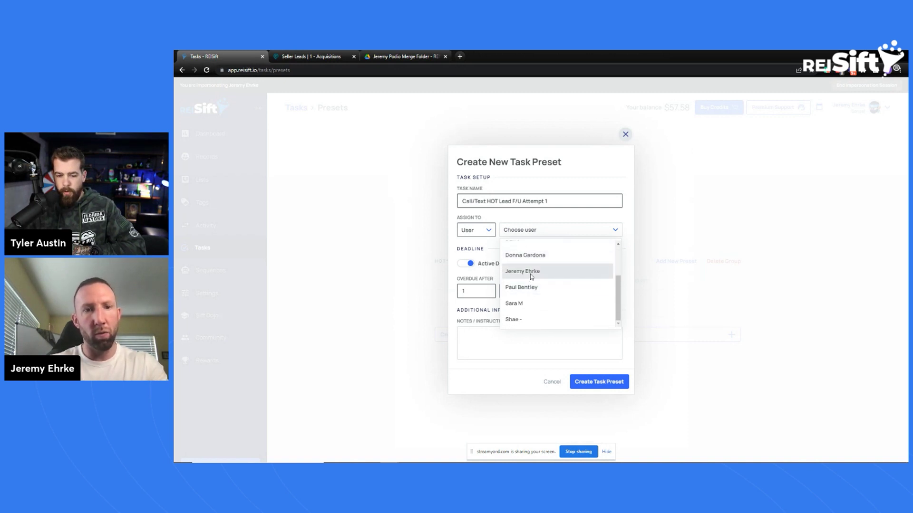
click(531, 276)
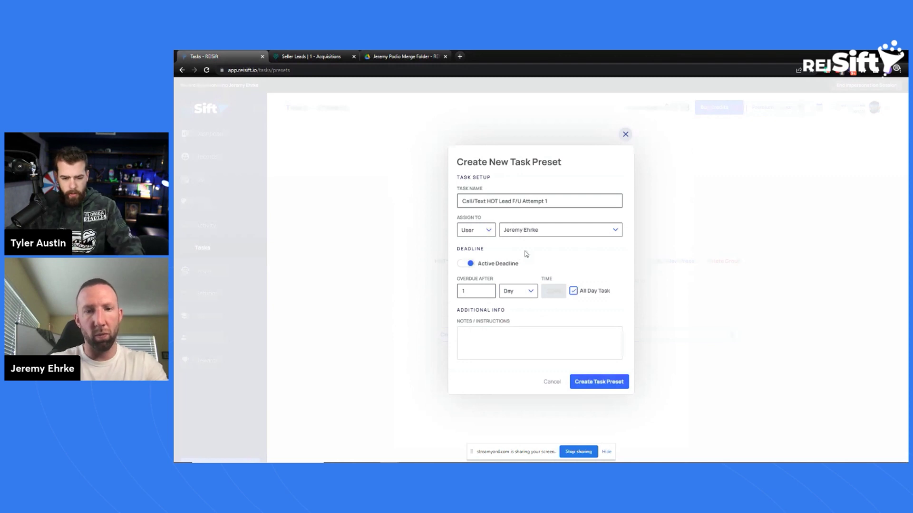
click(593, 382)
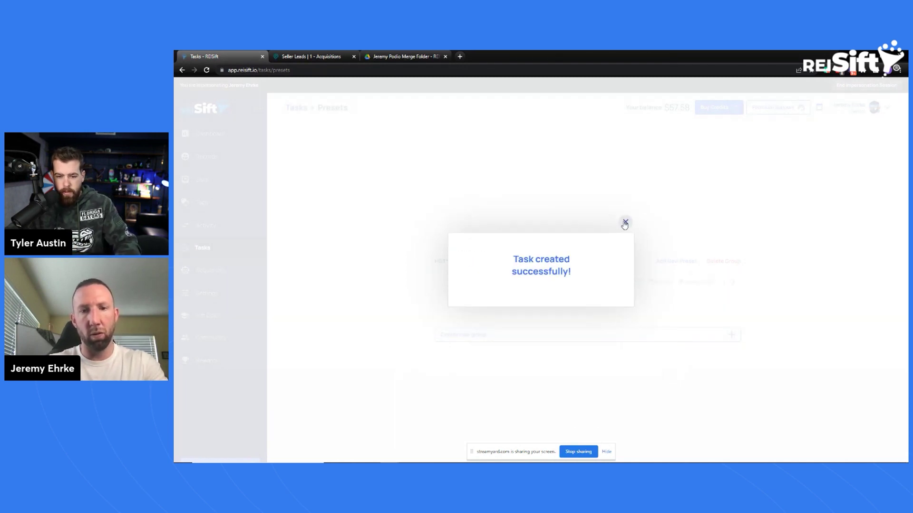
click(625, 221)
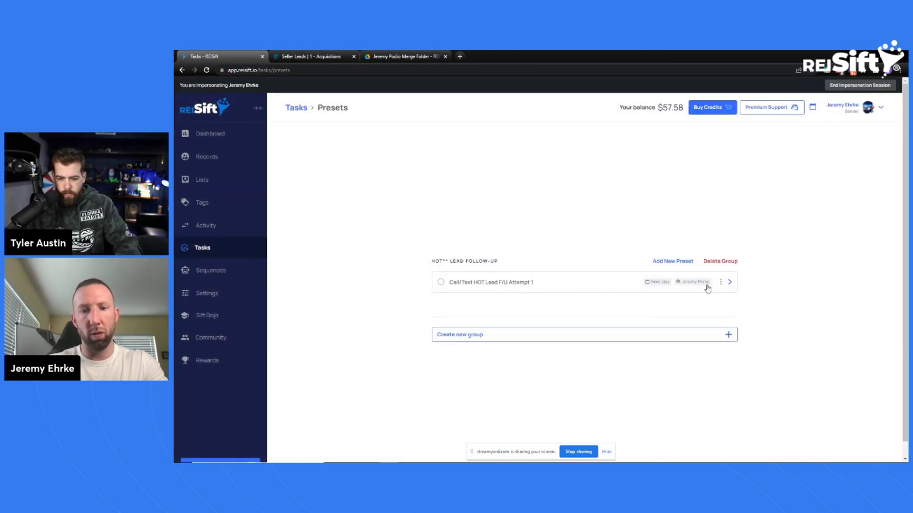
- Start a second preset from the pasted task name with Overdue After set to 2 days
click(721, 282)
click(562, 303)
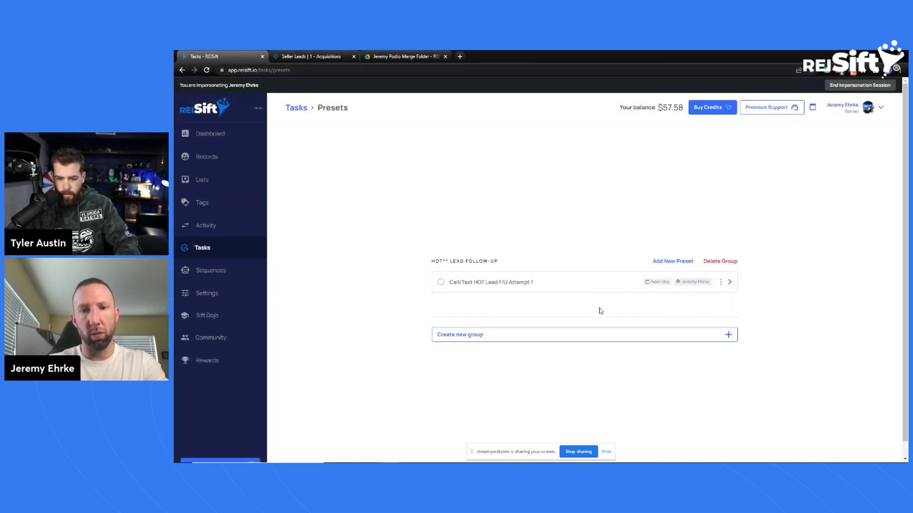
click(674, 261)
key(ctrl+v)
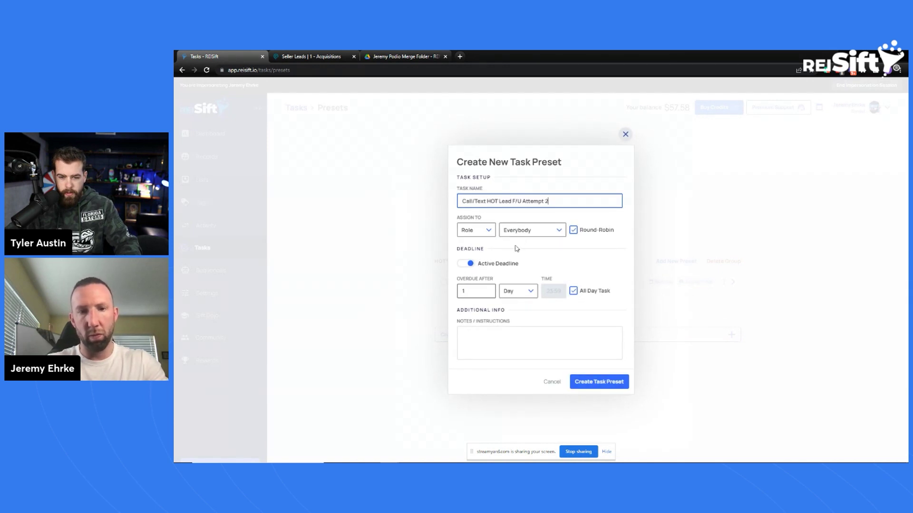
click(509, 251)
key(BackSpace)
text(2)
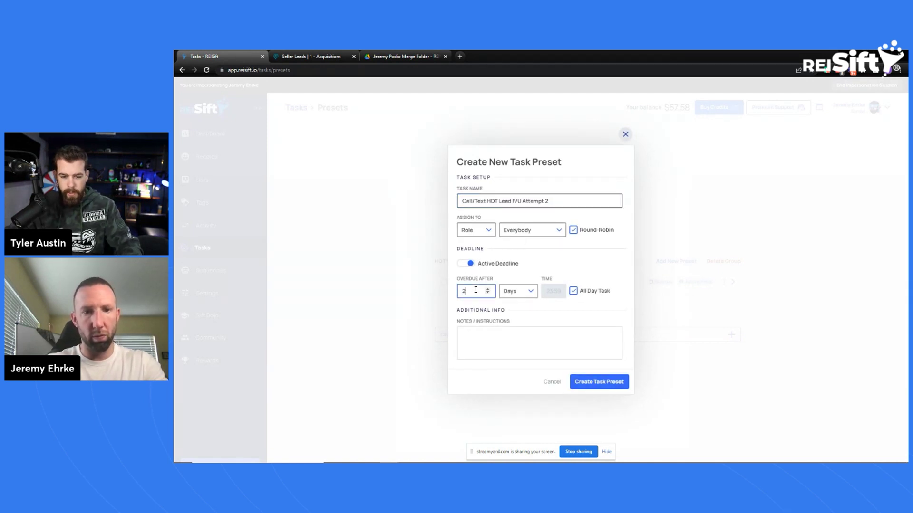
- Assign the Attempt 2 preset to a specific user and create it
click(478, 230)
click(473, 263)
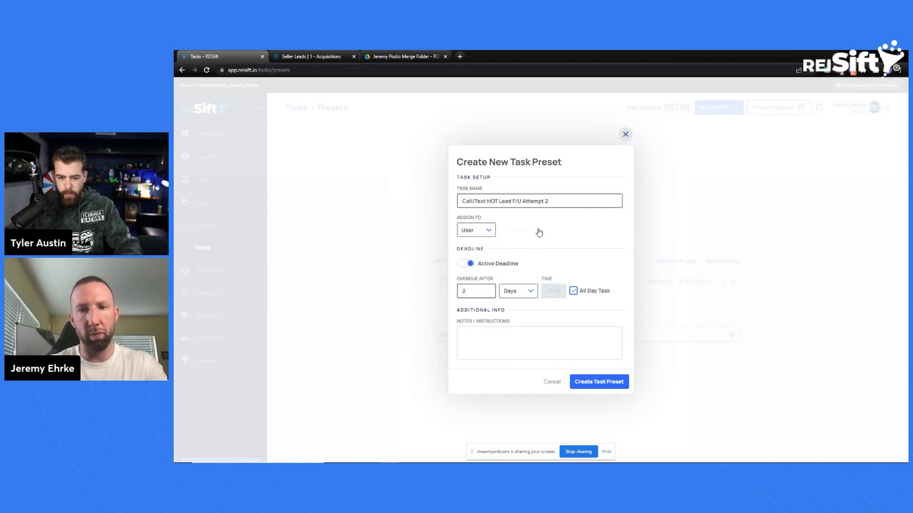
click(538, 231)
scroll(537, 304, down, 3)
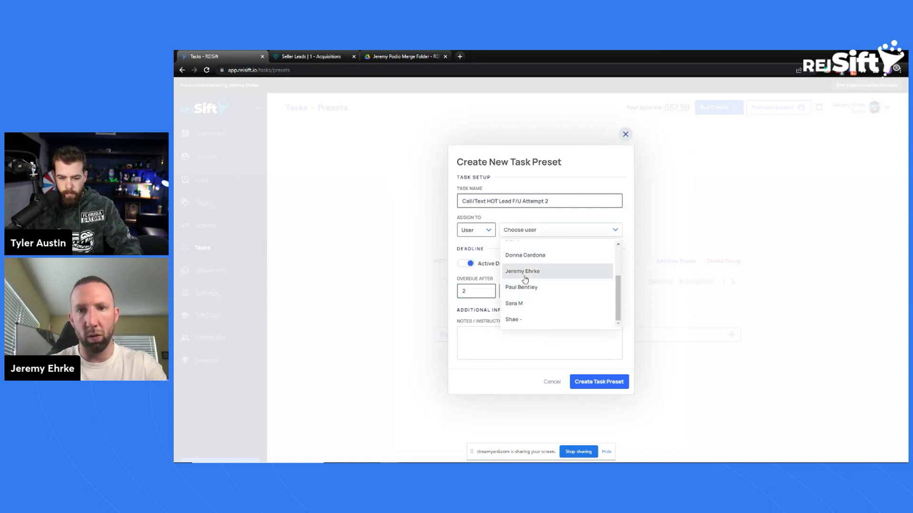
click(522, 271)
click(598, 382)
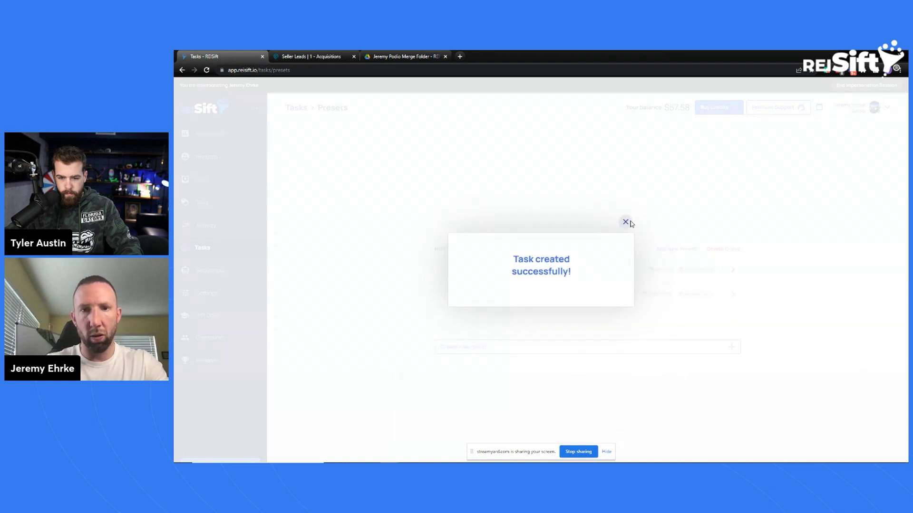
click(625, 222)
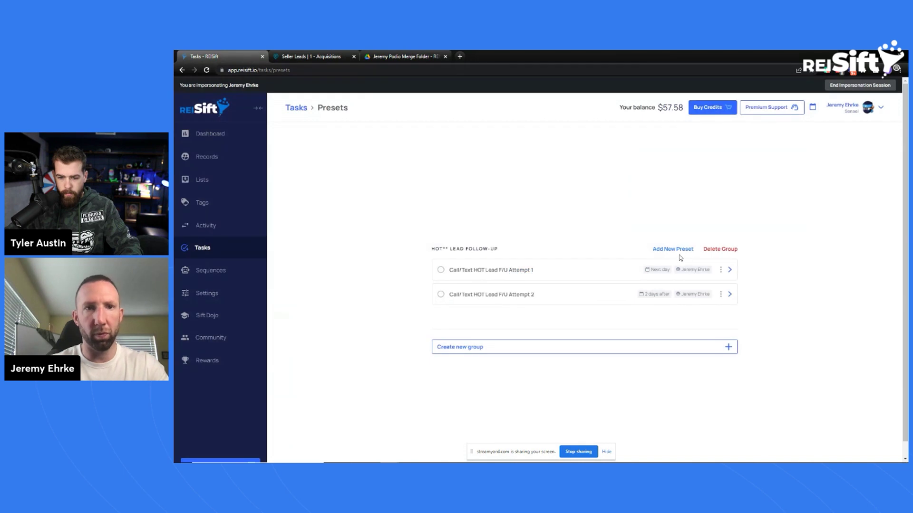
- Start the Attempt 3 preset from the pasted name with Overdue After 3 days
click(679, 251)
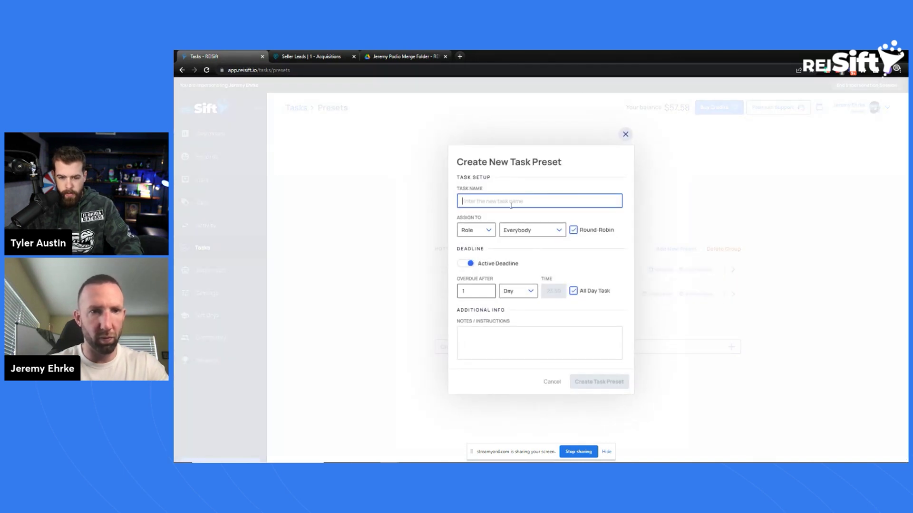
text(Call/Text HOT Lead F/U Attempt 3)
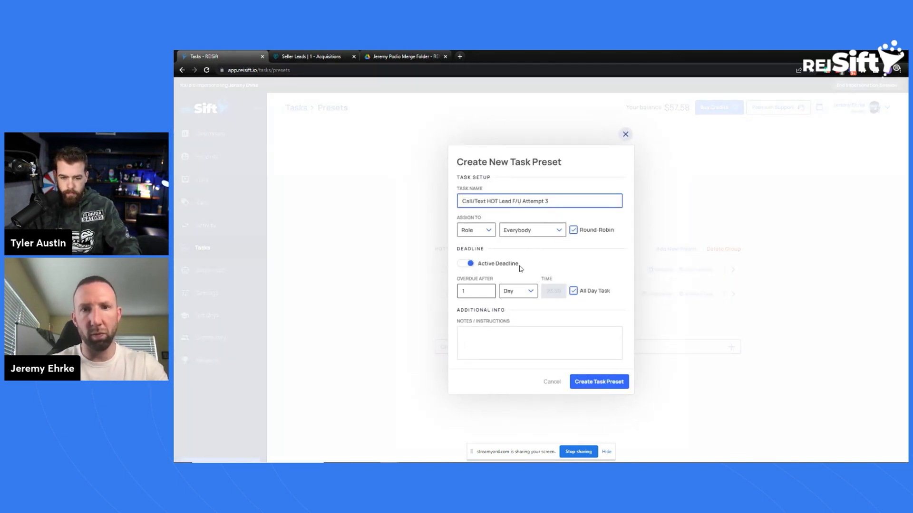
double_click(475, 290)
text(3)
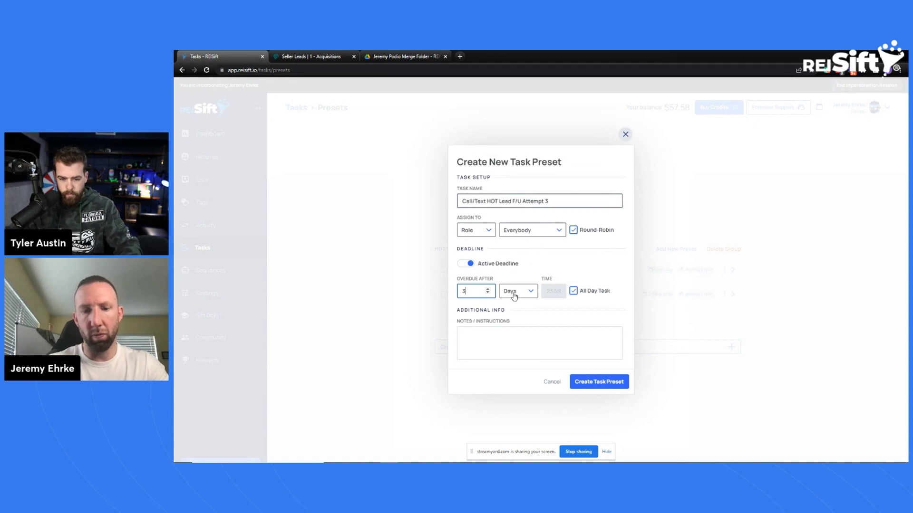
click(514, 294)
click(510, 290)
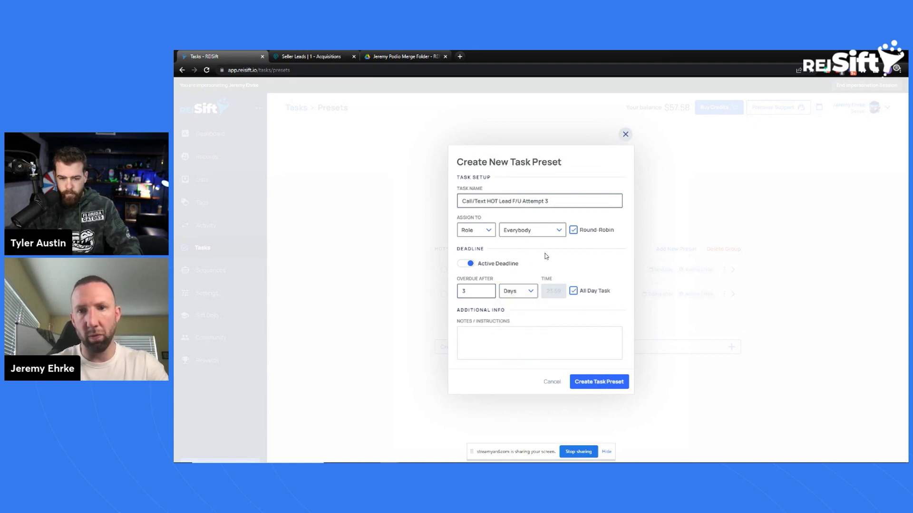
- Assign the Attempt 3 preset to one specific user
click(487, 233)
click(471, 261)
click(525, 231)
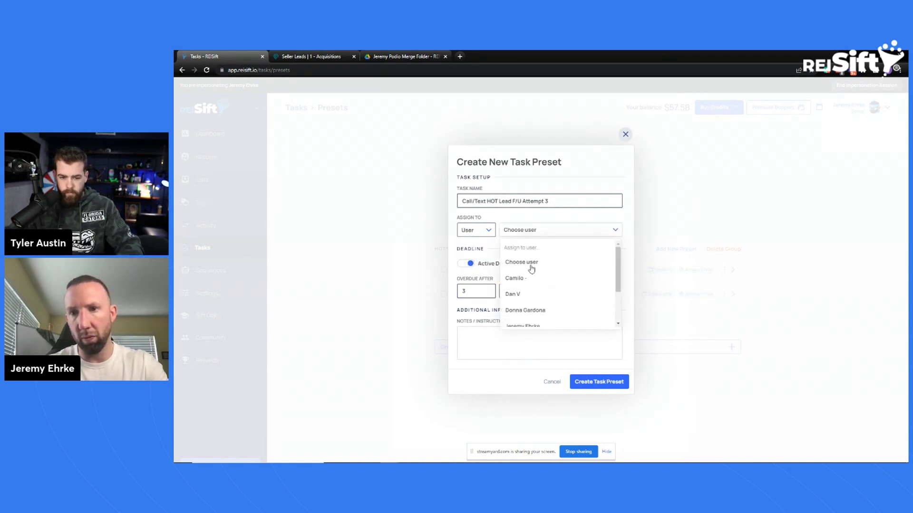
scroll(534, 281, down, 2)
click(525, 271)
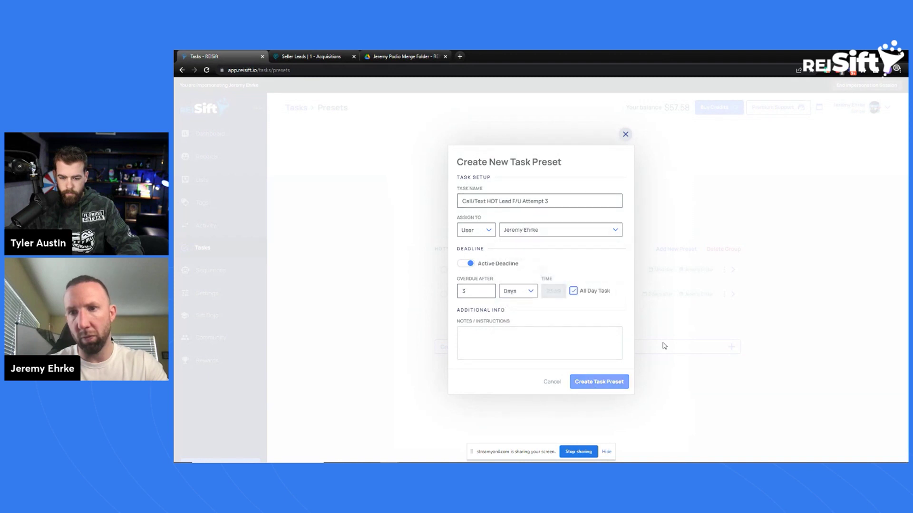
- Create the Call/Text HOT Lead F/U Attempt 3 preset
key(Return)
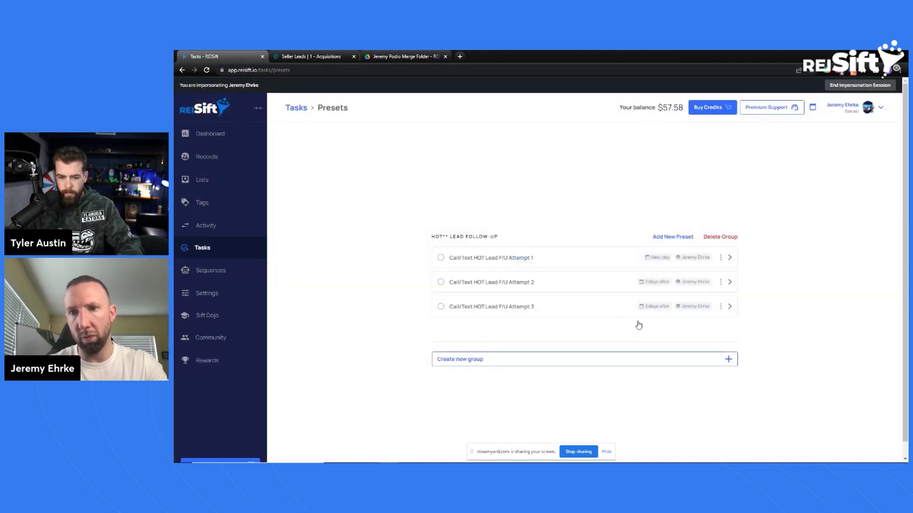
triple_click(445, 234)
click(414, 258)
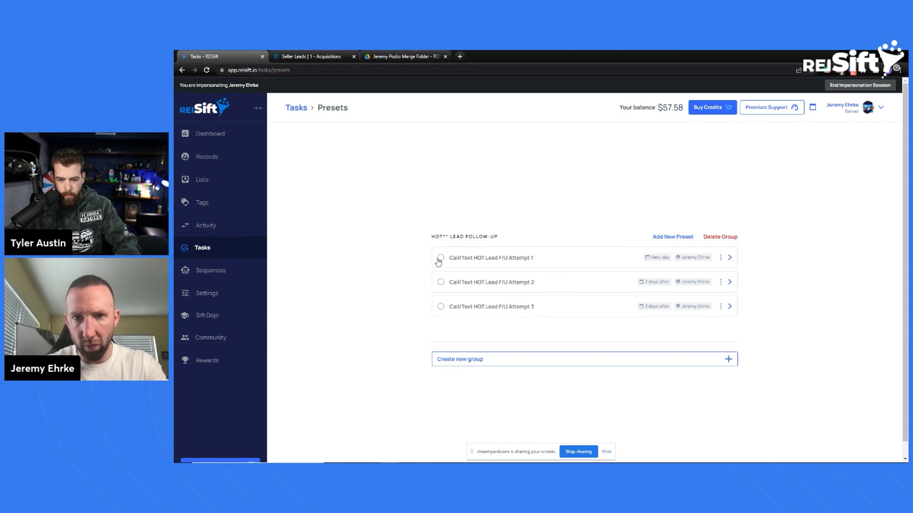
- Start the Attempt 4 preset from the pasted name with Overdue After 5 days
click(660, 241)
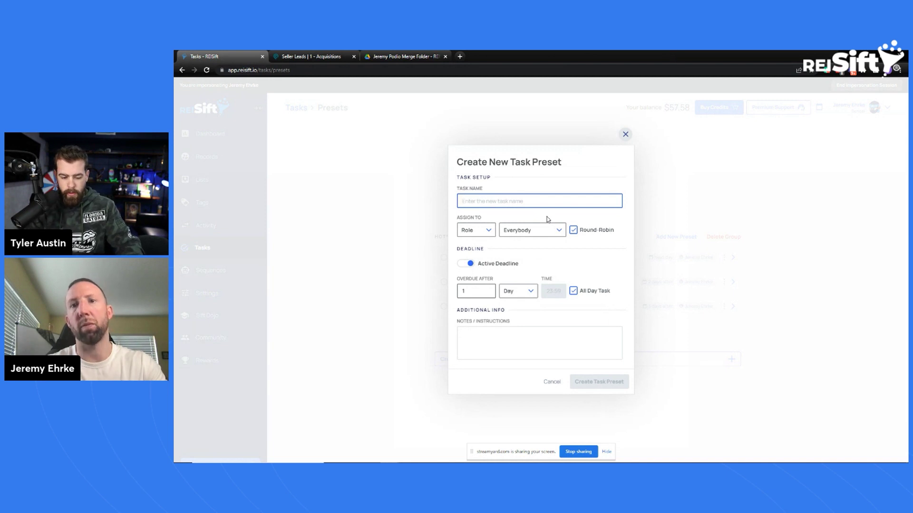
text(Call/Text HOT Lead F/U Attempt 1)
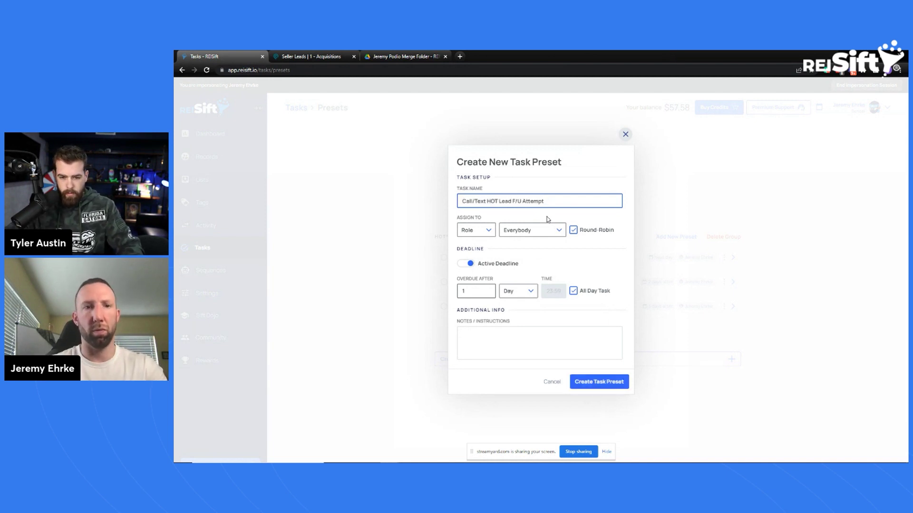
text(4)
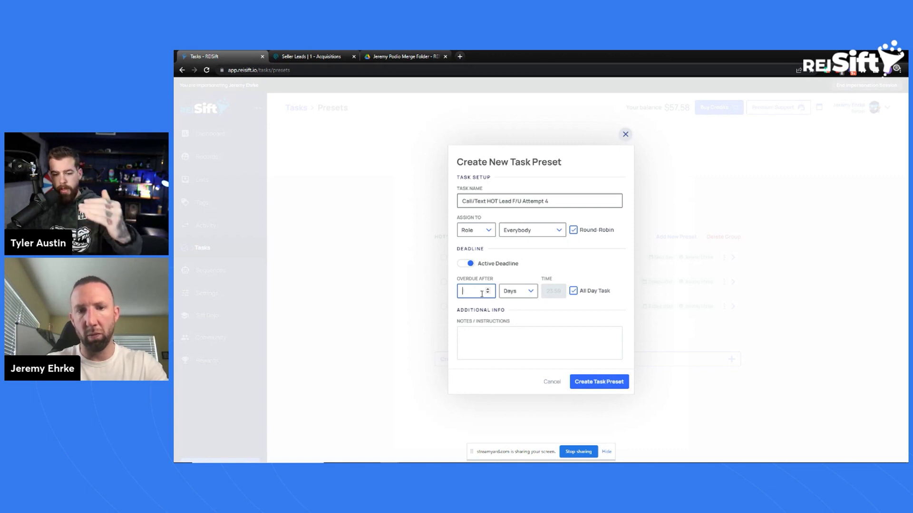
click(510, 293)
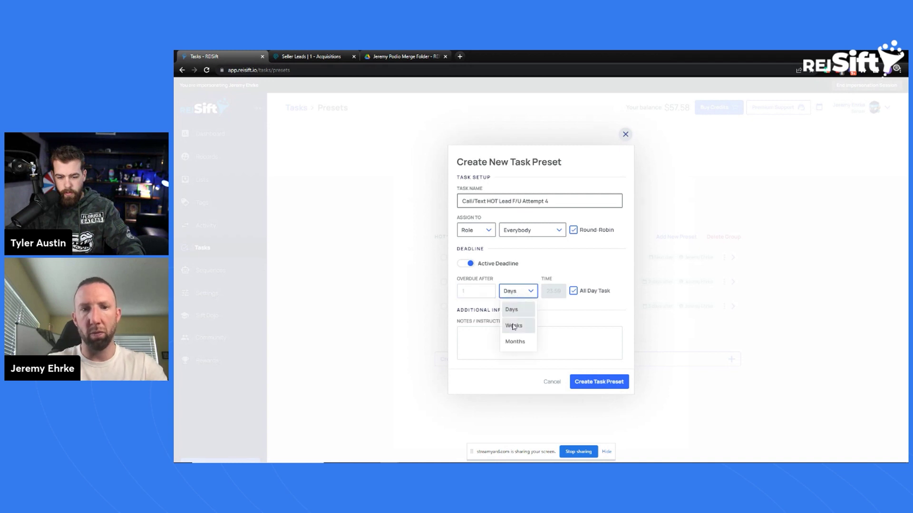
click(513, 327)
click(514, 295)
click(524, 316)
click(477, 296)
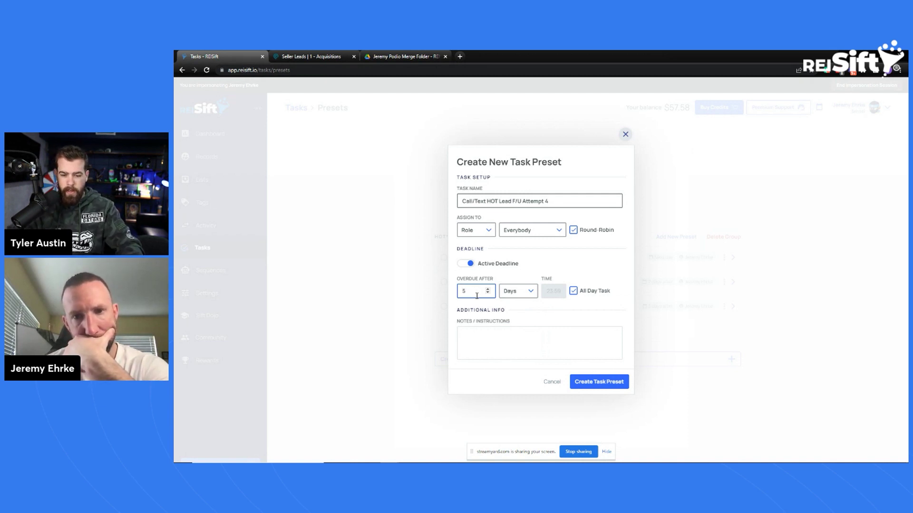
- Assign the Attempt 4 preset to one user and create it
click(503, 234)
click(486, 232)
click(475, 263)
click(537, 232)
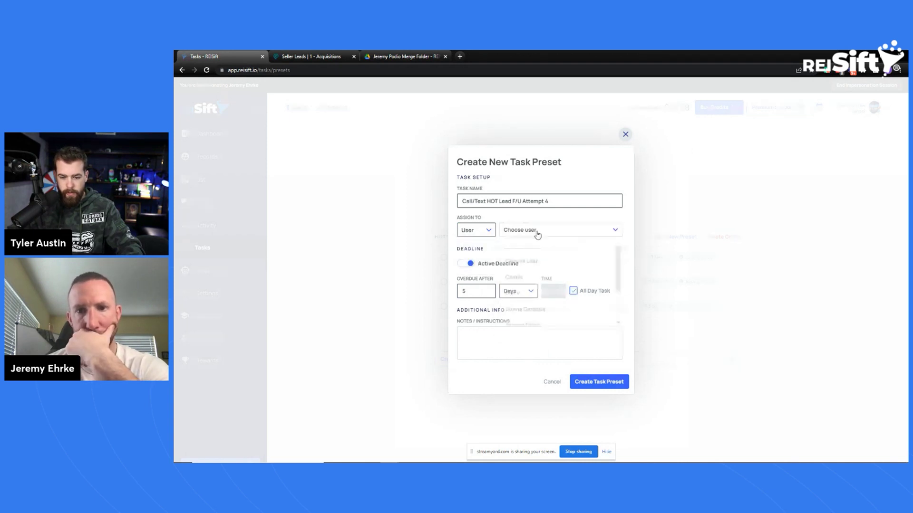
click(591, 381)
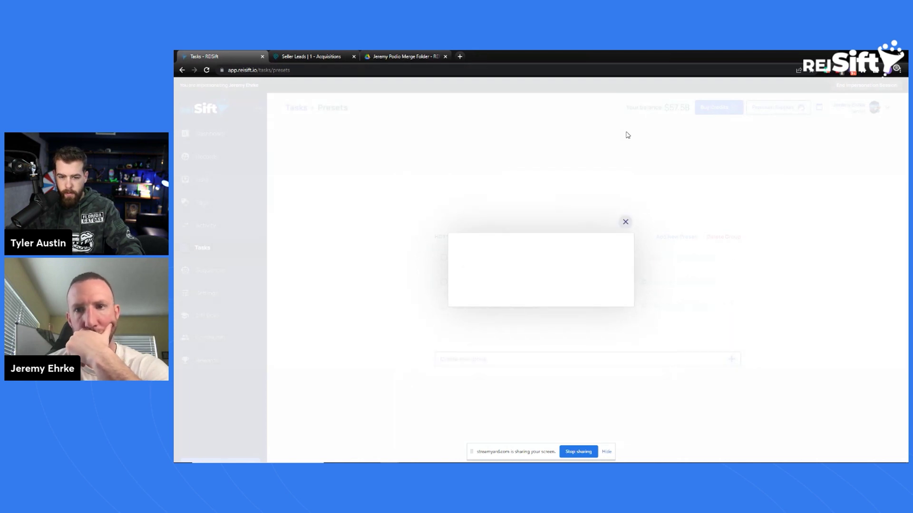
- Start the Call/Text HOT Lead F/U Attempt 5 preset with Overdue After 7 days
click(625, 222)
click(675, 225)
click(516, 202)
text(Call/Text HOT Lead F/U Attempt 1)
key(BackSpace)
text(5)
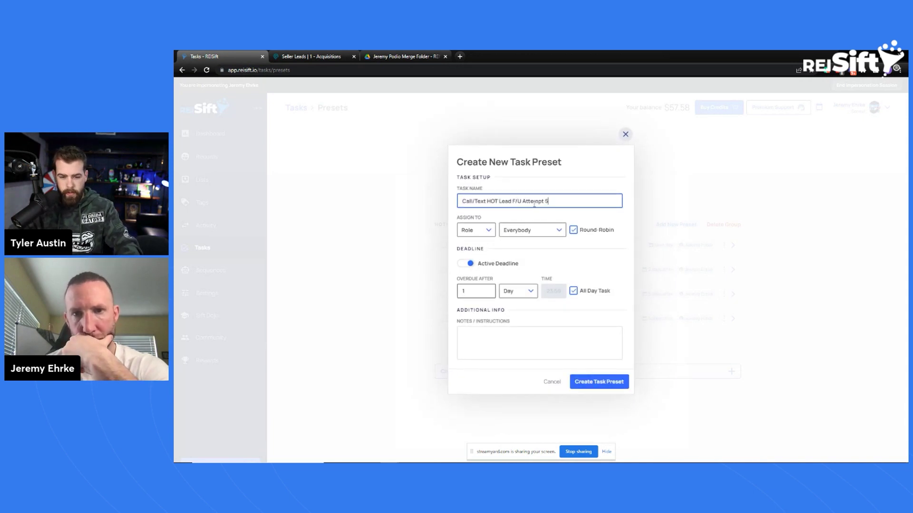
click(478, 296)
key(BackSpace)
text(7)
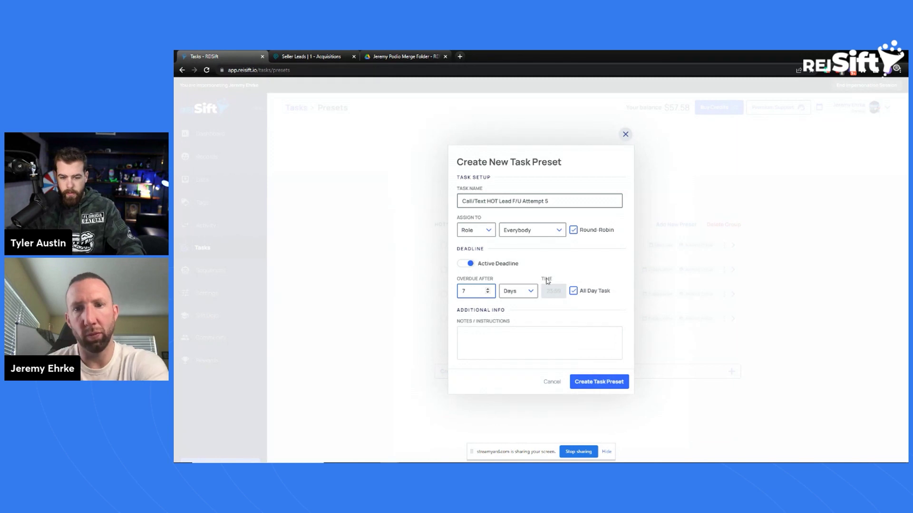
- Assign the Attempt 5 preset to one specific user and create it
click(475, 230)
click(470, 264)
click(543, 234)
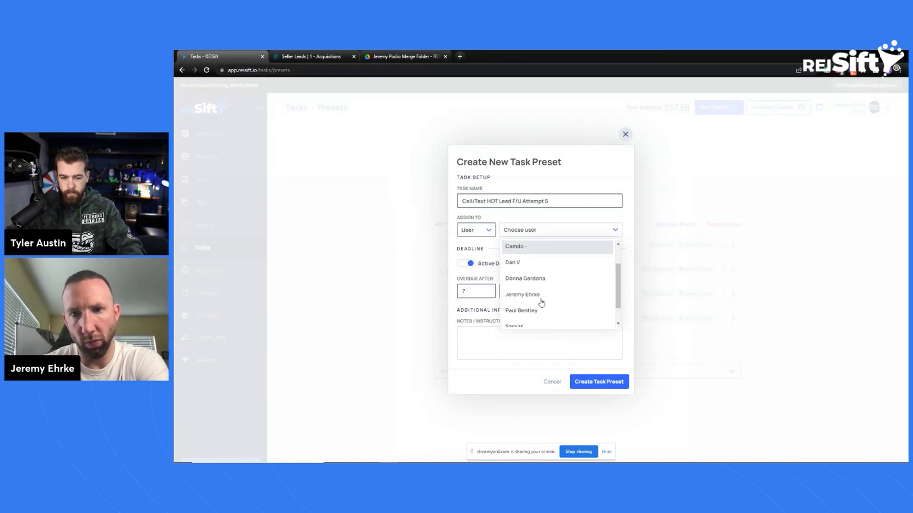
click(530, 277)
click(600, 383)
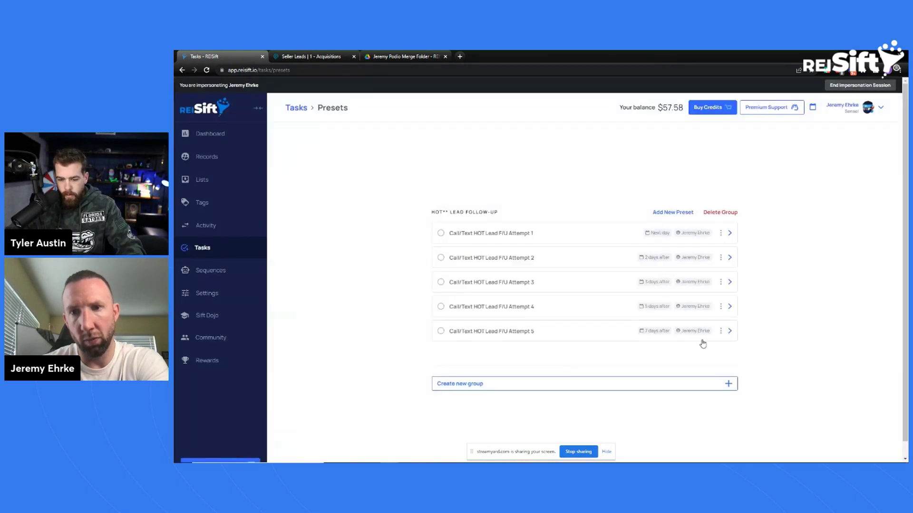
- Start the Attempt 6 preset from the pasted name with Overdue After 2 weeks
click(679, 212)
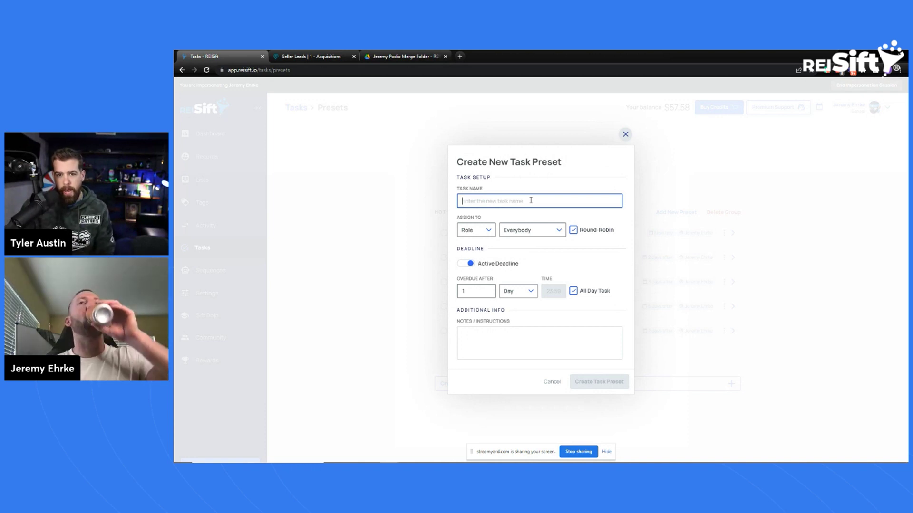
click(625, 134)
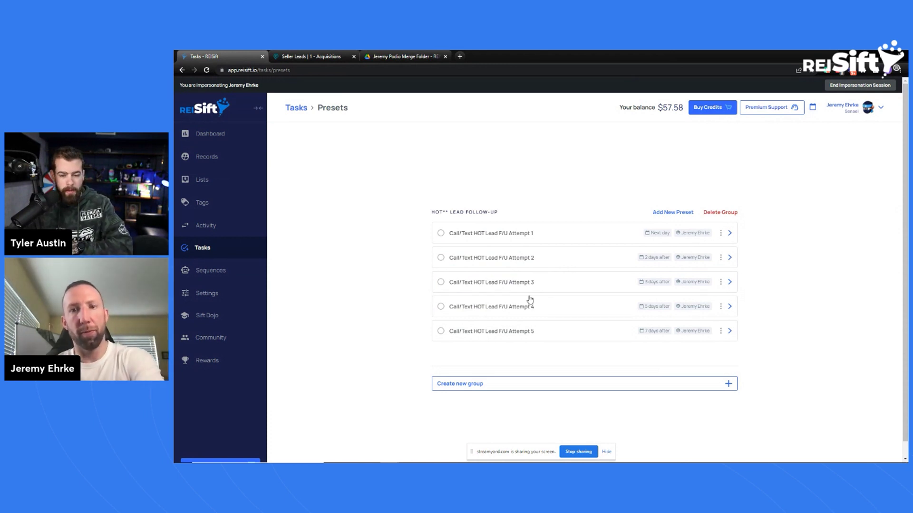
click(683, 215)
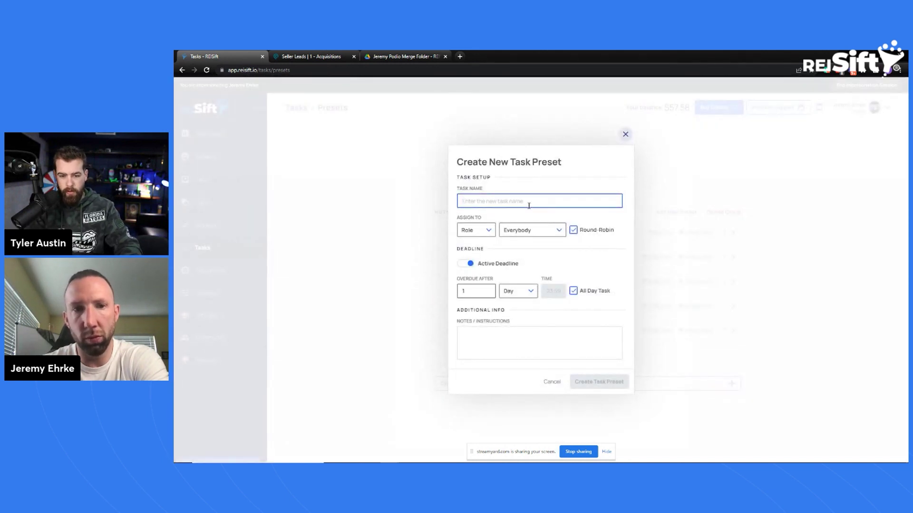
text(Call/Text HOT Lead F/U Attempt 1)
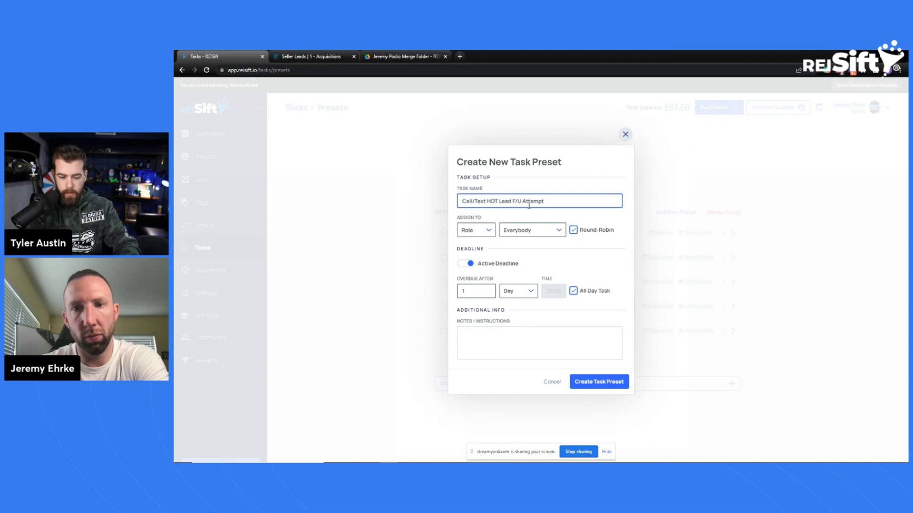
click(511, 291)
click(527, 326)
click(477, 290)
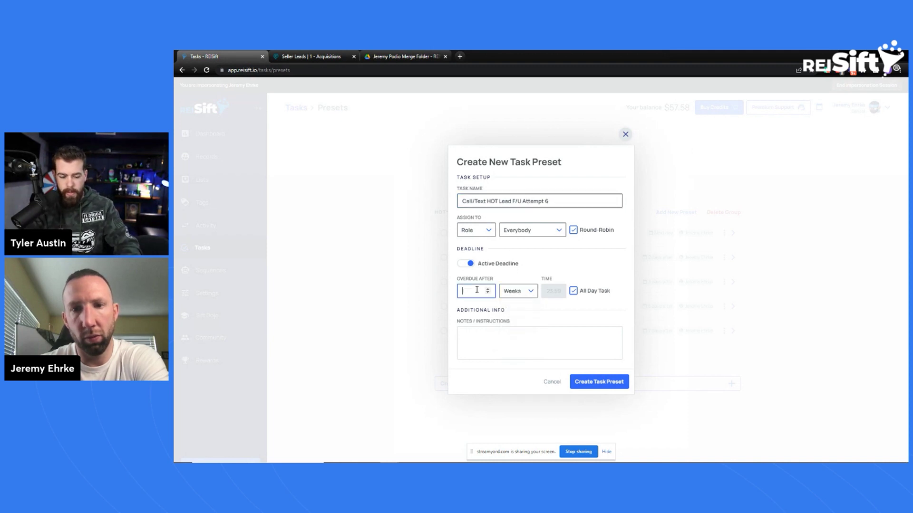
text(2)
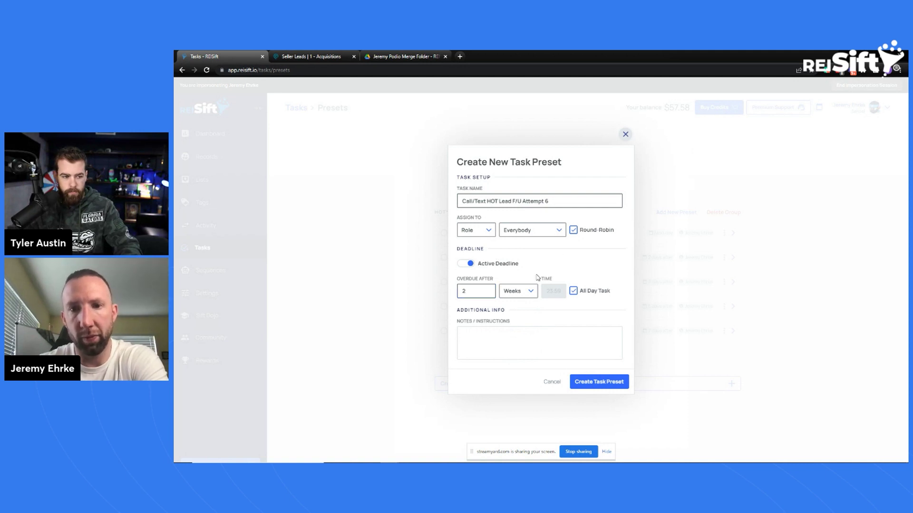
- Assign the Attempt 6 preset to one team member and create it
click(483, 231)
click(469, 264)
click(539, 231)
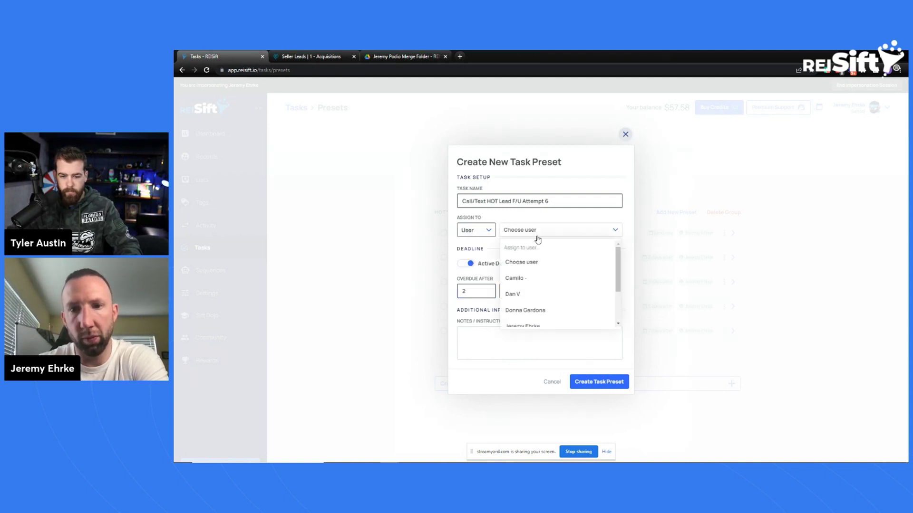
scroll(538, 298, down, 2)
click(525, 271)
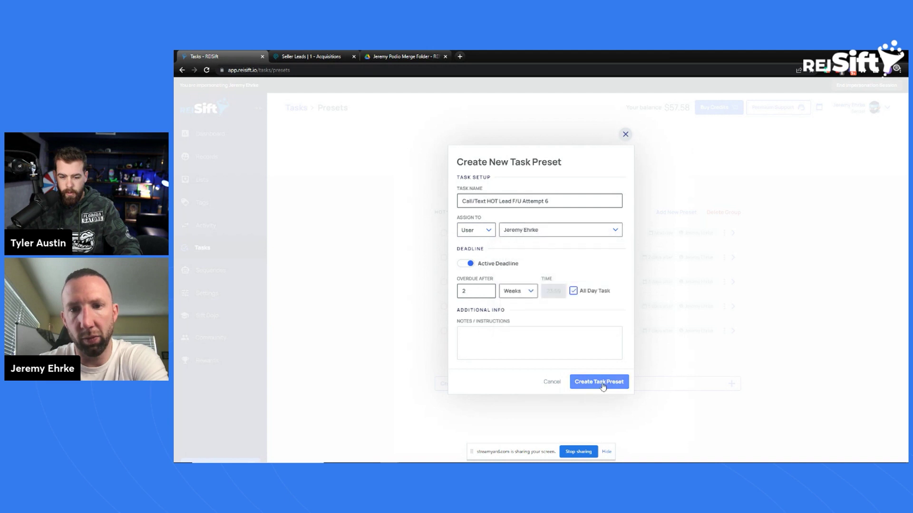
click(600, 382)
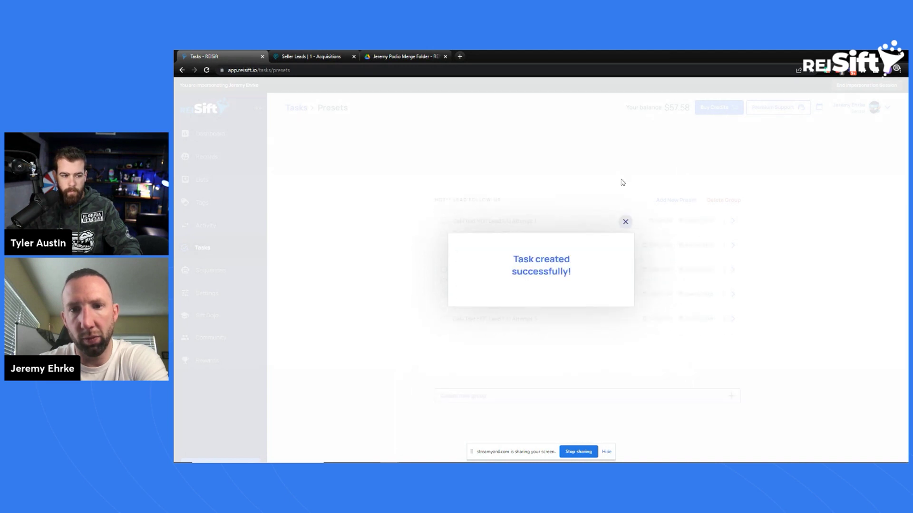
click(624, 223)
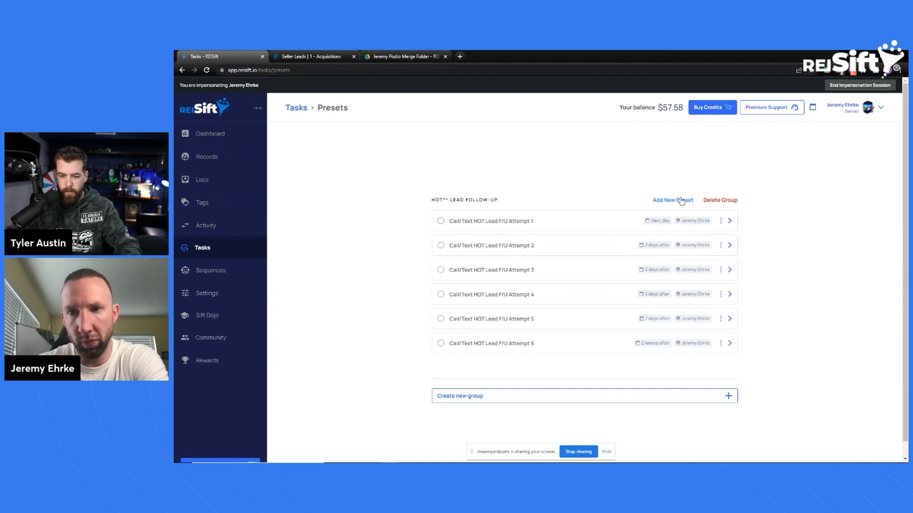
- Start the Call/Text HOT Lead F/U Attempt 7 preset, overdue after 16 days
click(681, 200)
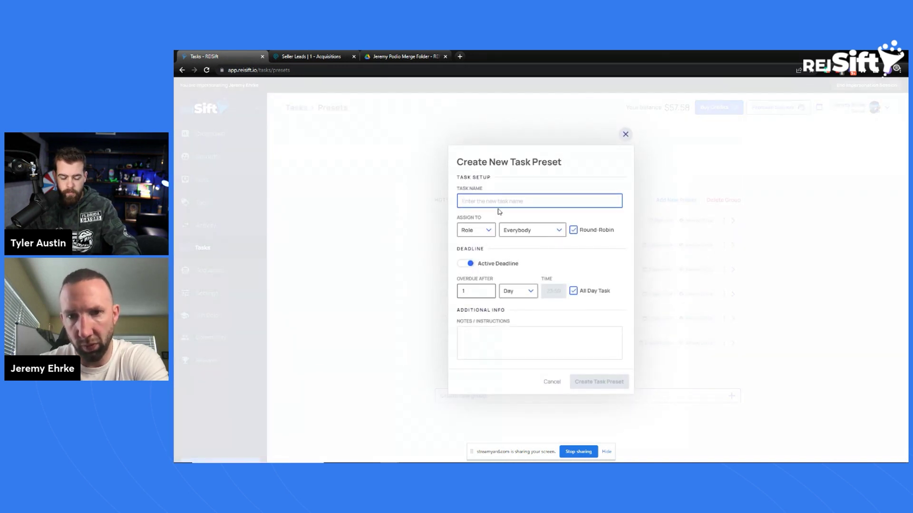
text(Call/Text HOT Lead F/U Attempt 1)
key(BackSpace)
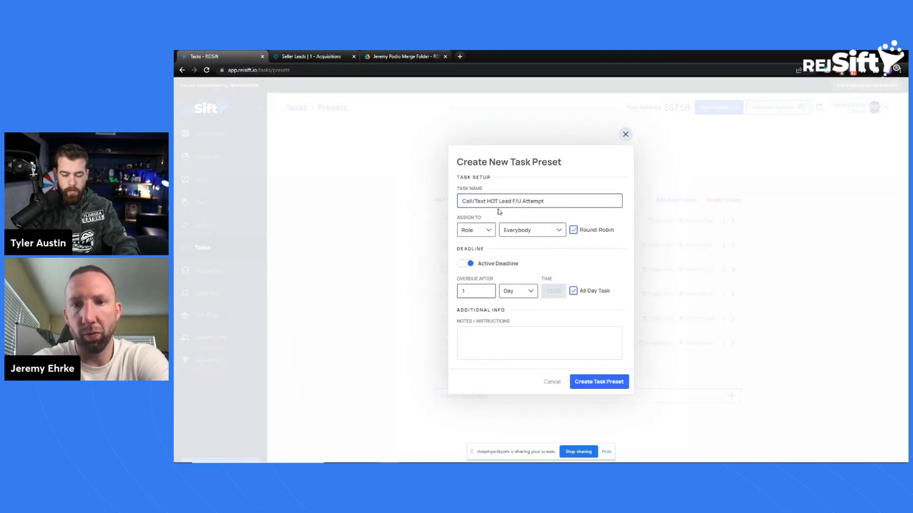
click(561, 199)
text(7)
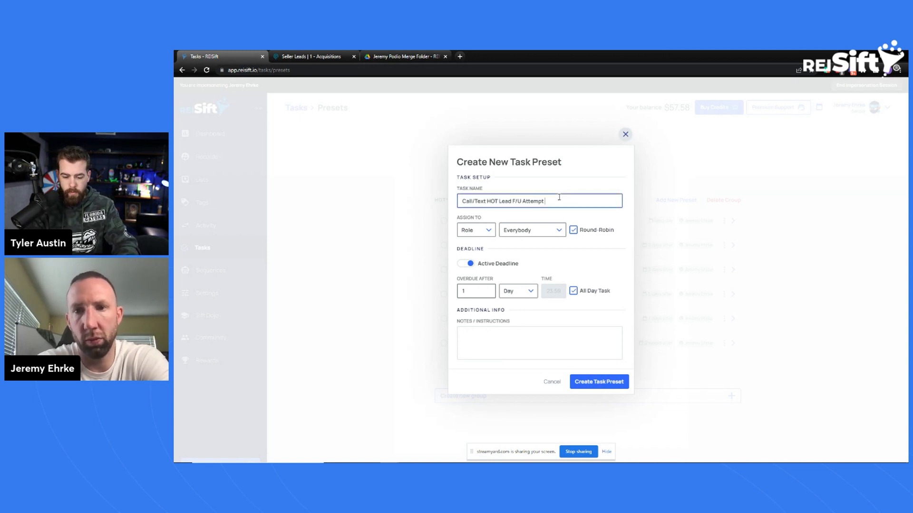
click(487, 288)
click(515, 291)
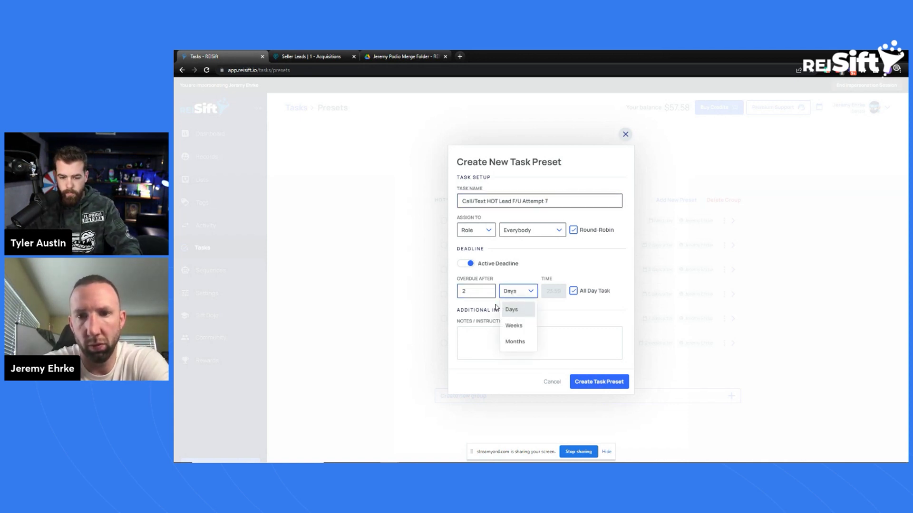
click(512, 326)
click(523, 292)
click(516, 312)
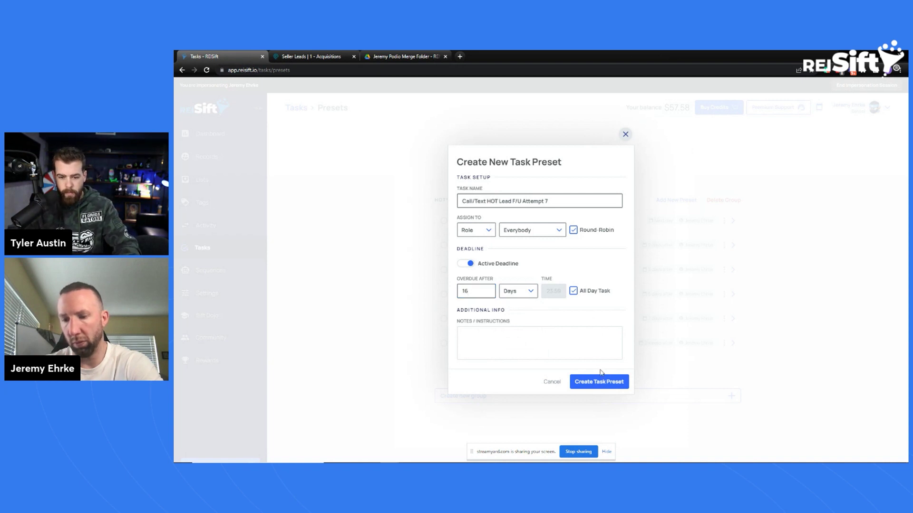
- Assign the Attempt 7 preset to one team member and create it
click(475, 232)
click(480, 266)
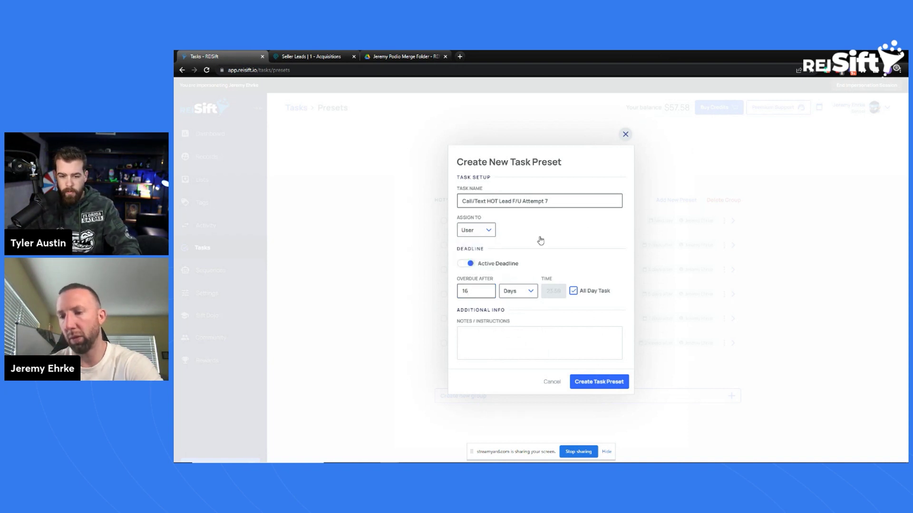
click(540, 231)
scroll(542, 283, down, 5)
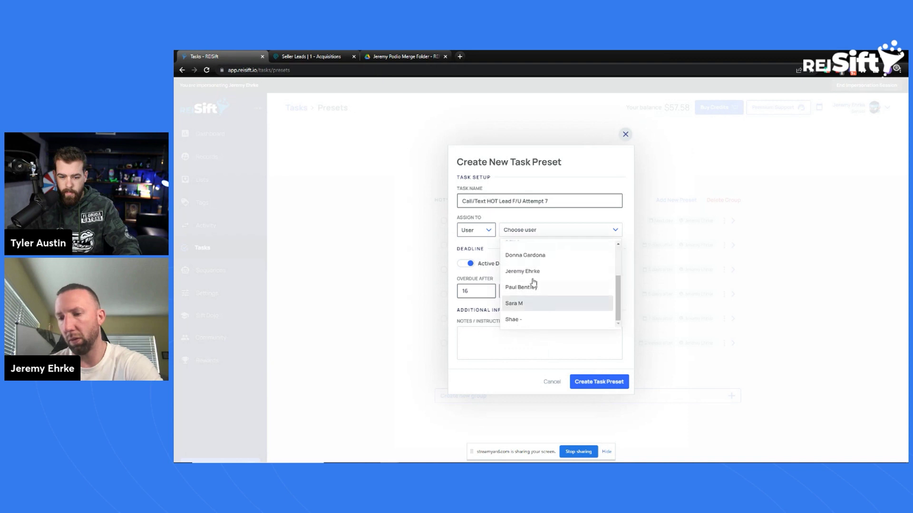
click(588, 326)
click(599, 381)
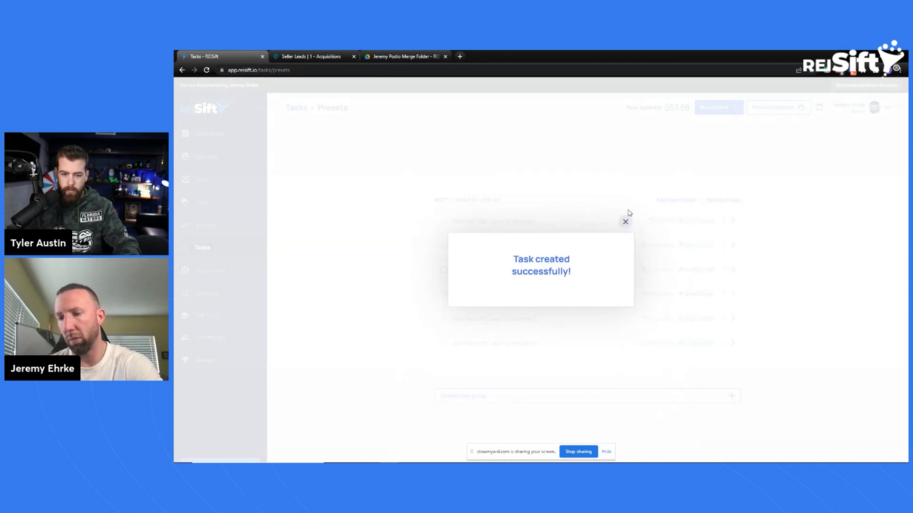
click(625, 223)
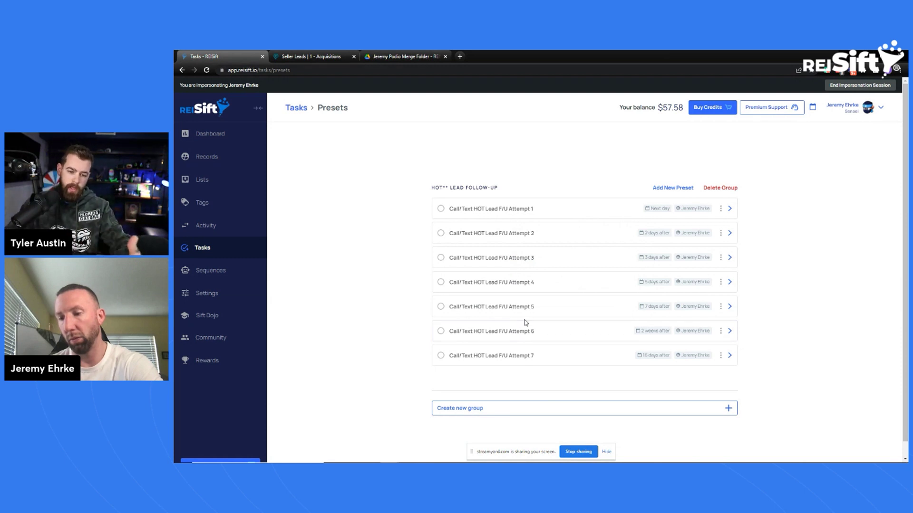
- Add a preset group titled 'WARM** Lead Follow-Up' and dismiss the group-created confirmation
click(493, 407)
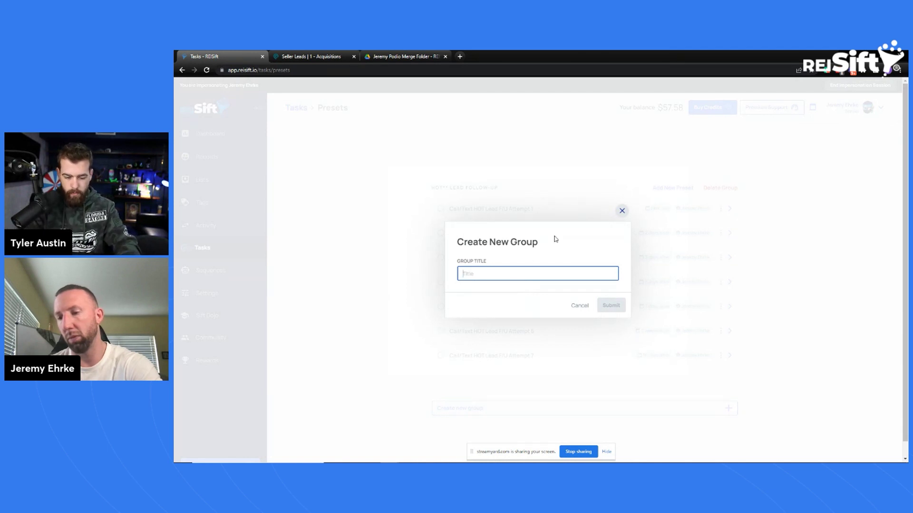
text(WARM** Lead Foll)
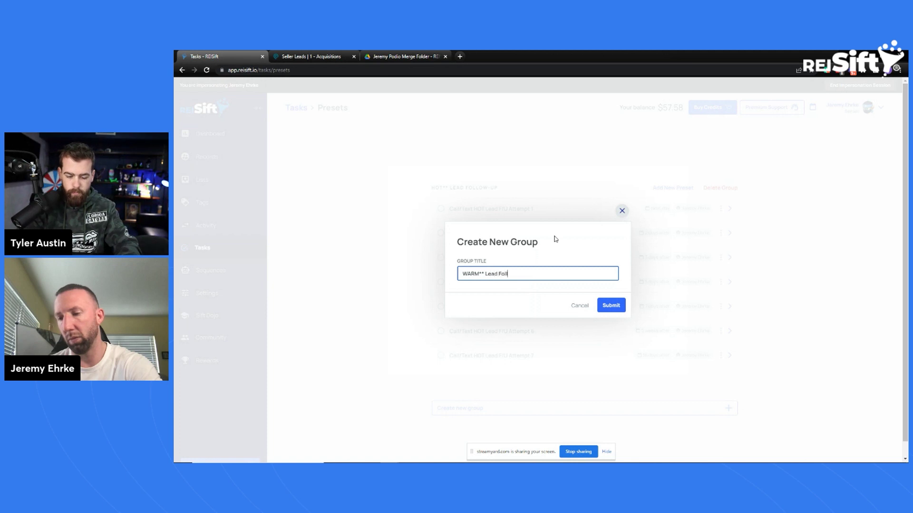
text(ow-Up)
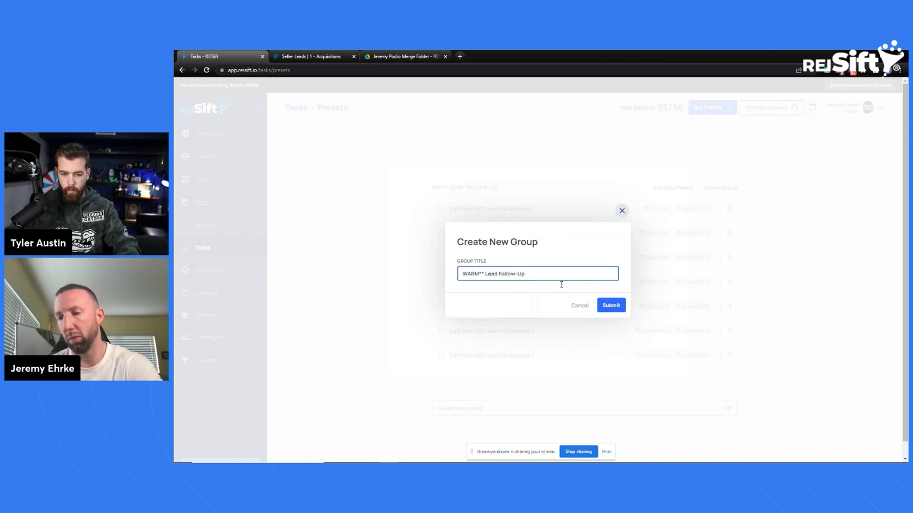
click(611, 305)
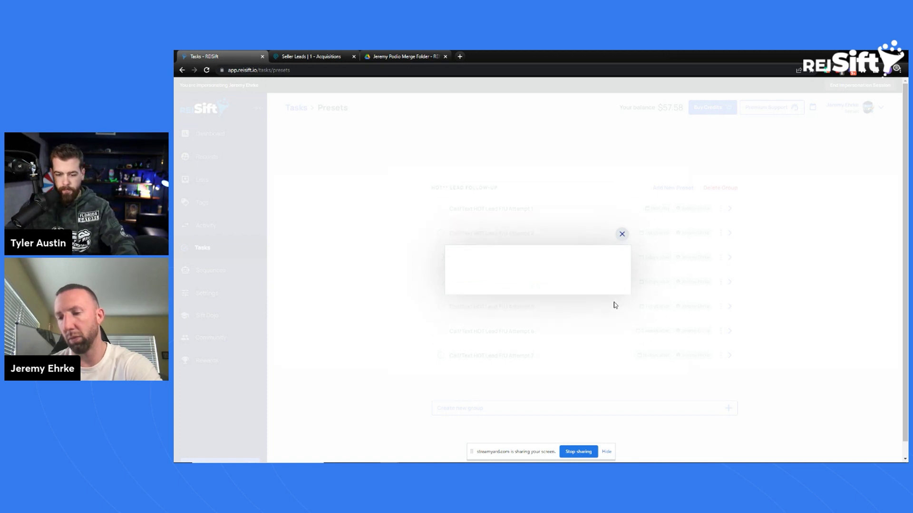
click(623, 234)
scroll(626, 275, down, 1)
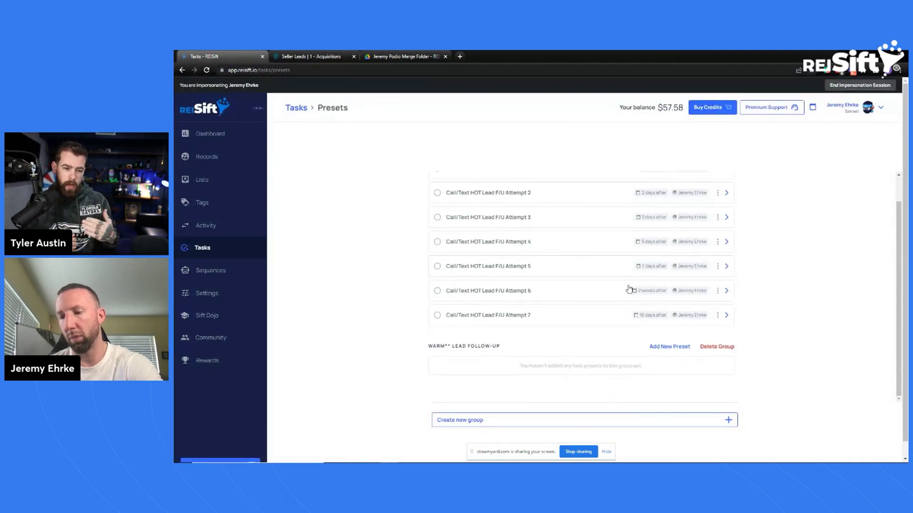
scroll(628, 289, up, 1)
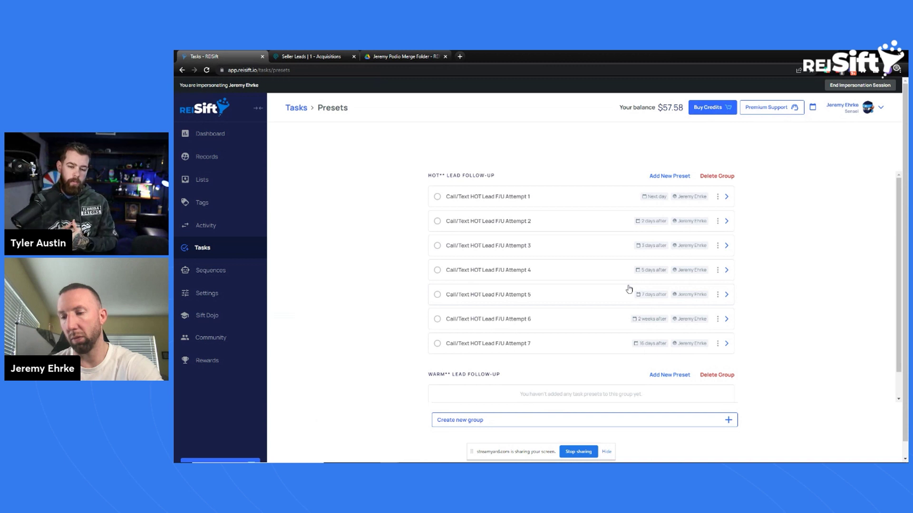
scroll(661, 352, down, 1)
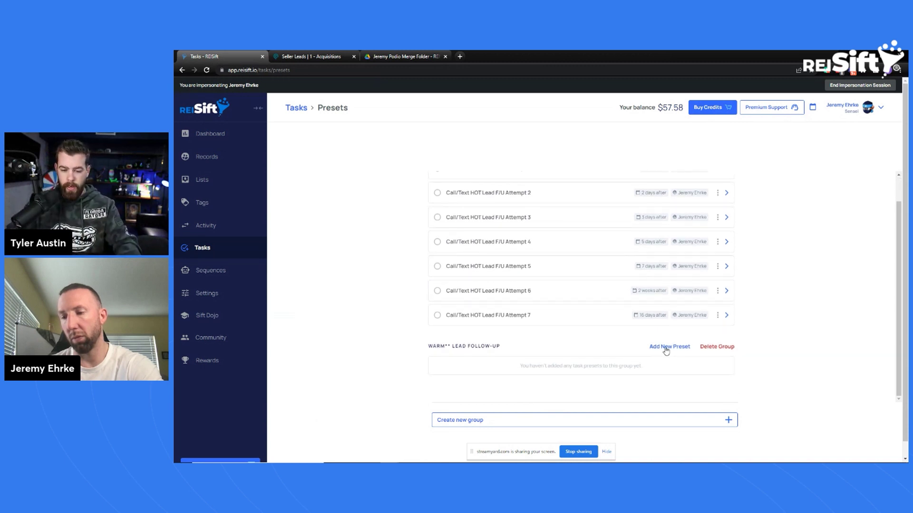
- Create the WARM preset 'Call/Text WARM Lead F/U Attempt 1', due after 1 day, assigned to one user
click(666, 348)
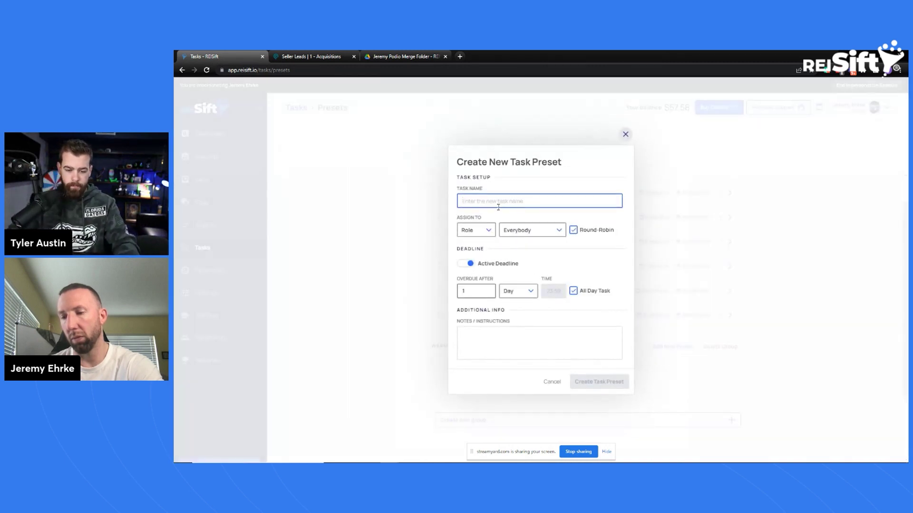
text(Call/Text W/ Lead F/U Attempt 1)
double_click(492, 202)
text(WARM)
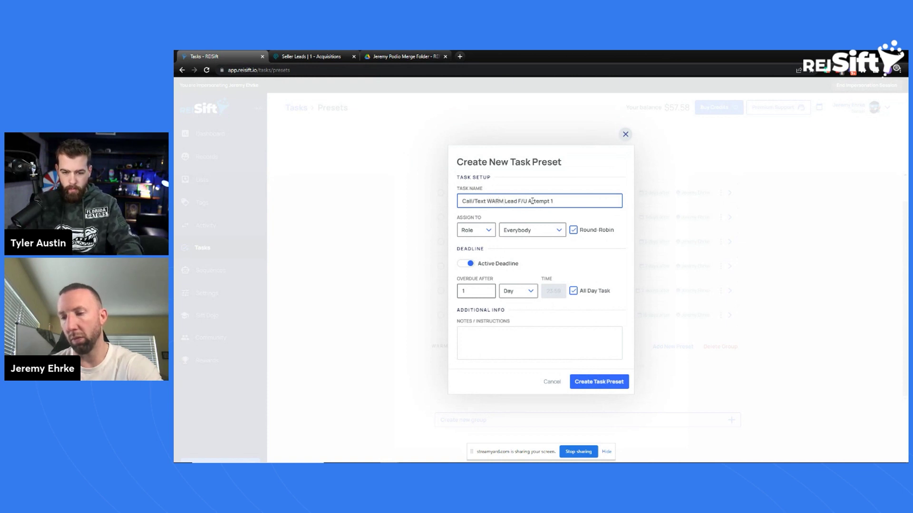
key(ctrl+a)
click(475, 230)
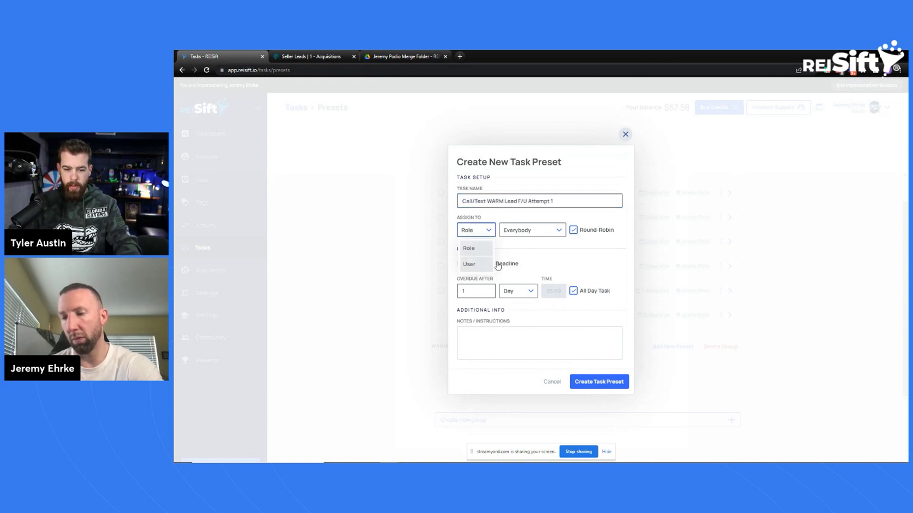
click(468, 263)
click(545, 231)
scroll(513, 285, down, 2)
click(505, 274)
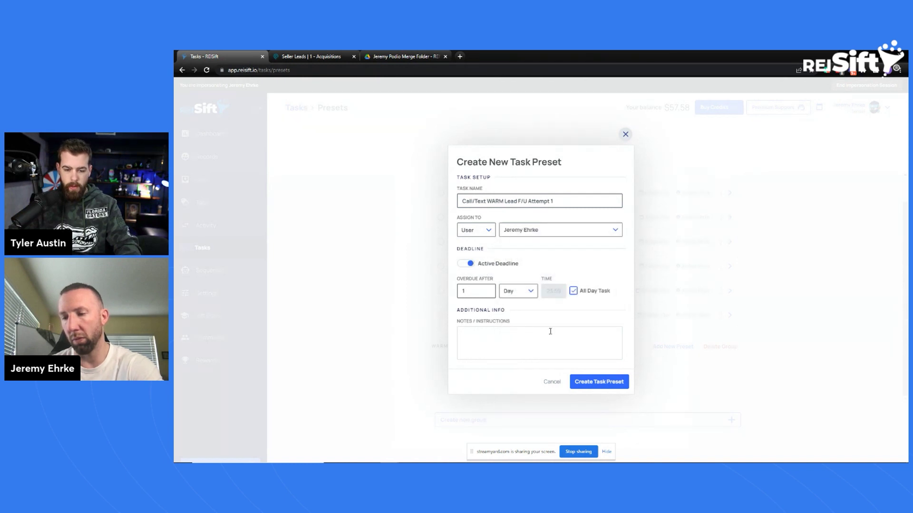
click(593, 381)
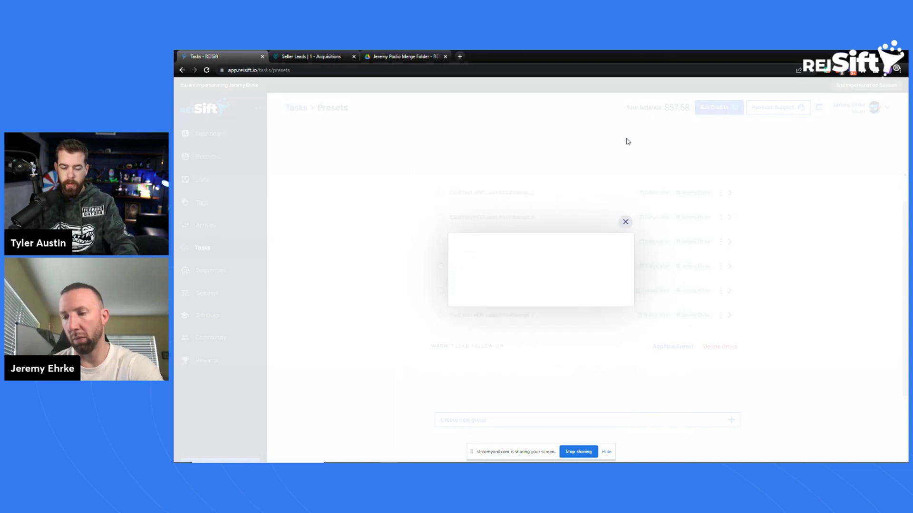
- Close the task-created popup, then expand and collapse the HOT Attempt 7 preset's Created by details
click(625, 222)
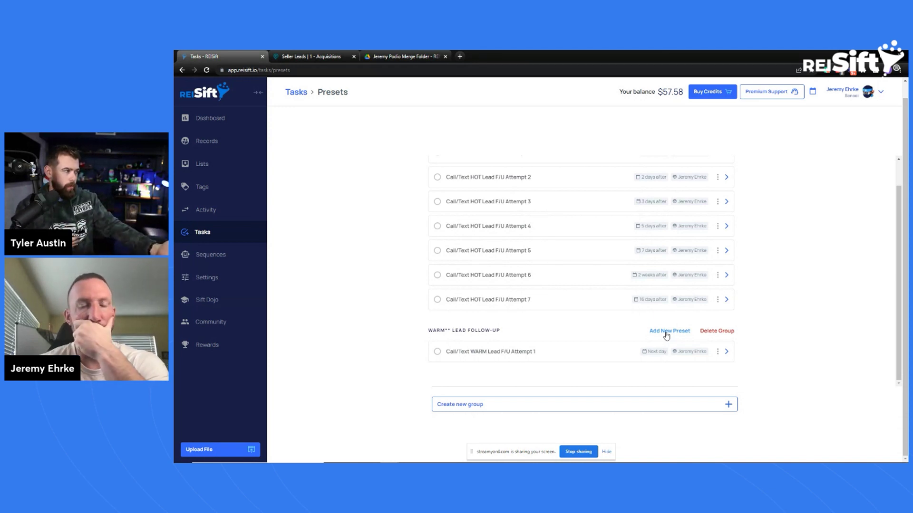
click(667, 333)
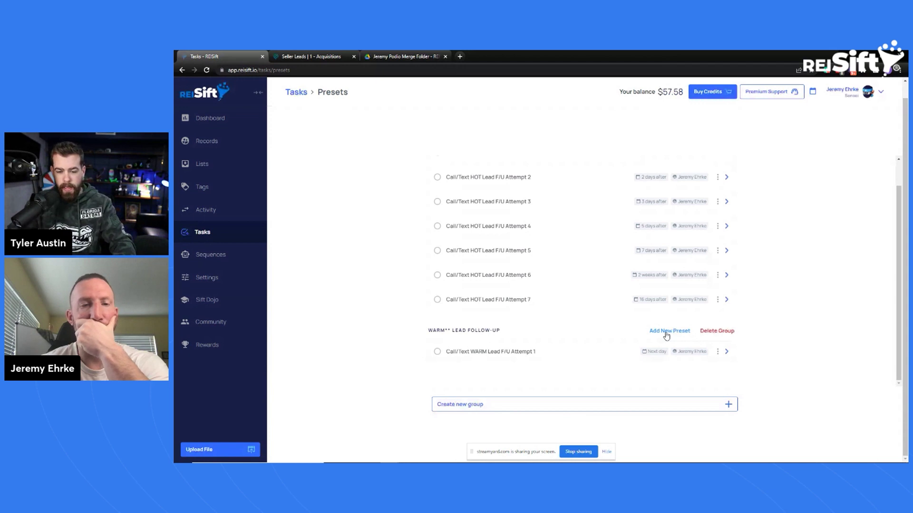
triple_click(448, 300)
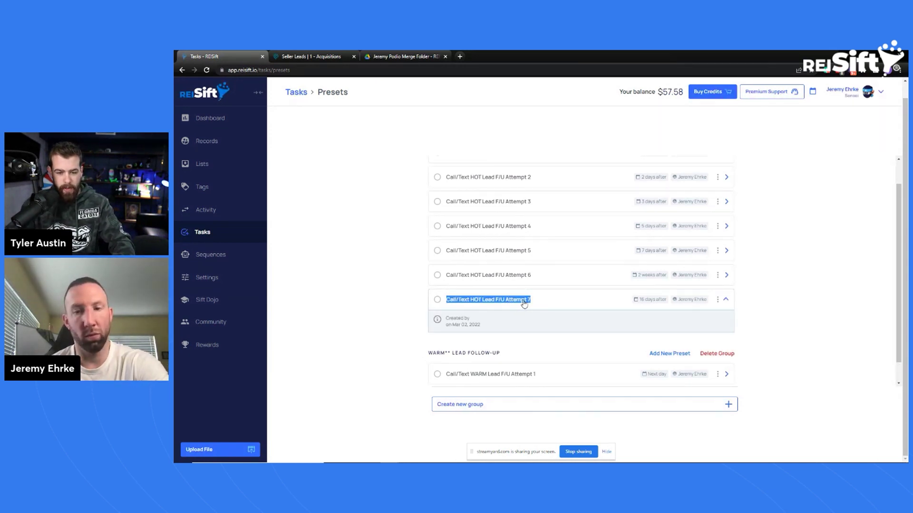
click(411, 315)
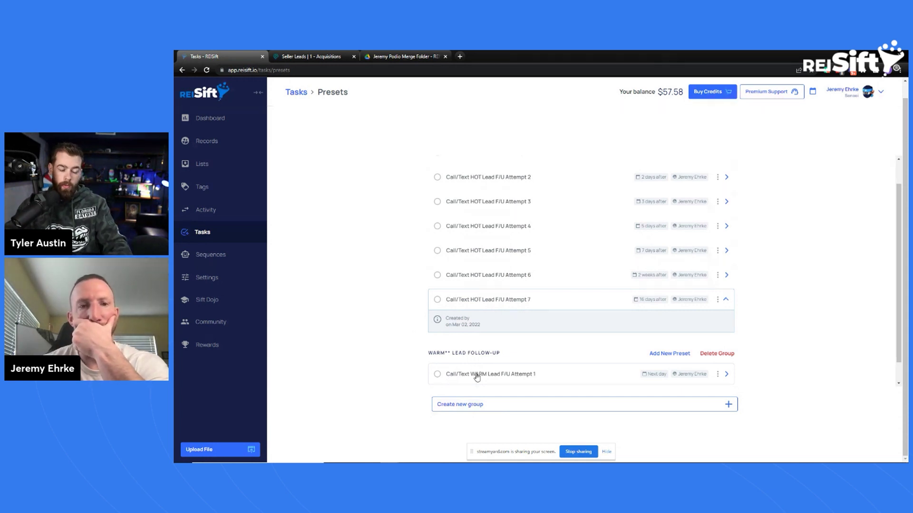
scroll(523, 315, down, 1)
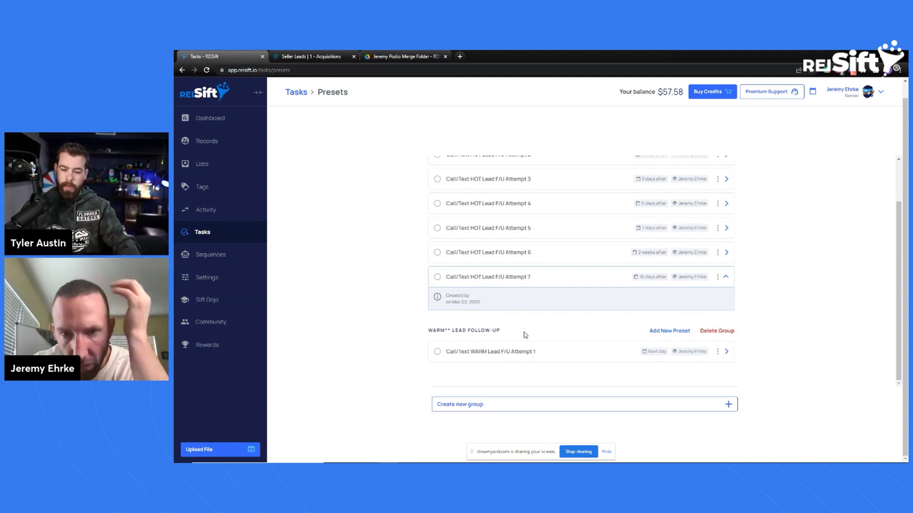
click(725, 277)
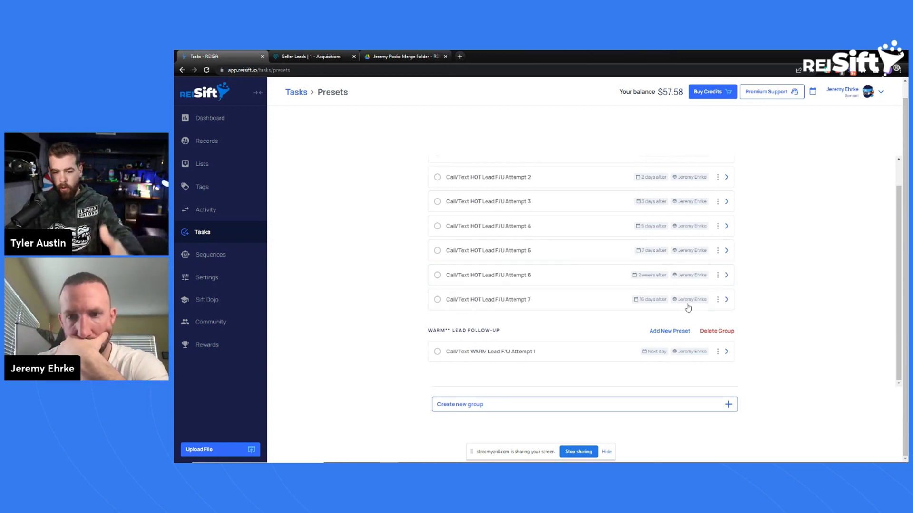
scroll(689, 304, up, 1)
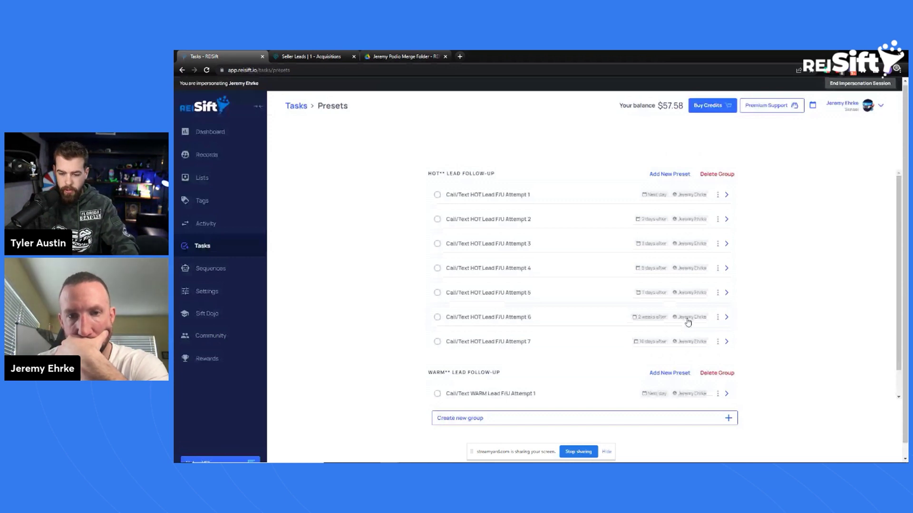
scroll(673, 379, down, 2)
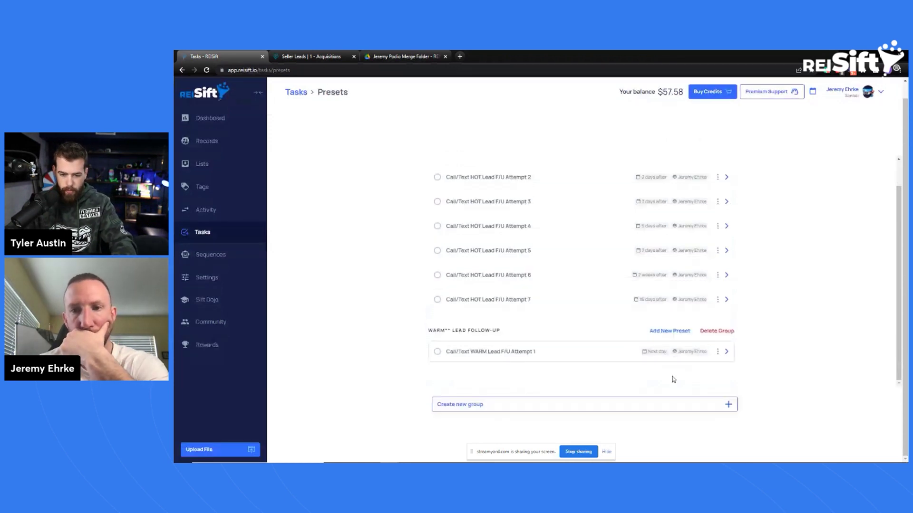
- Add 'Call/Text WARM Lead F/U Attempt 2', overdue after 5 days, assigned to one user
click(669, 331)
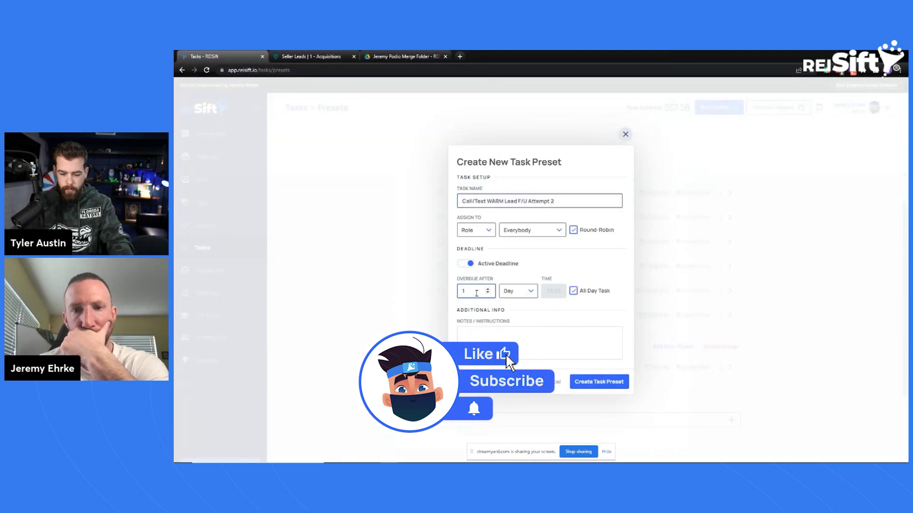
click(475, 230)
click(490, 265)
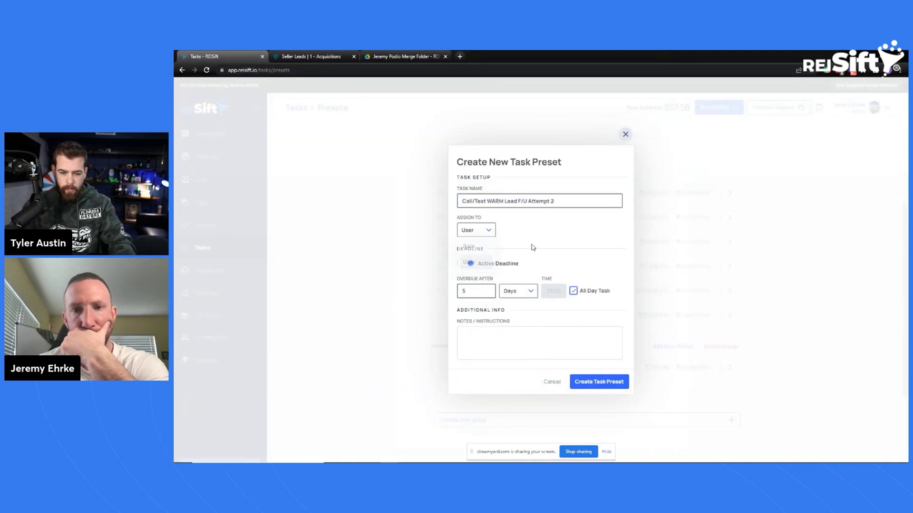
click(541, 233)
scroll(554, 285, down, 3)
click(546, 273)
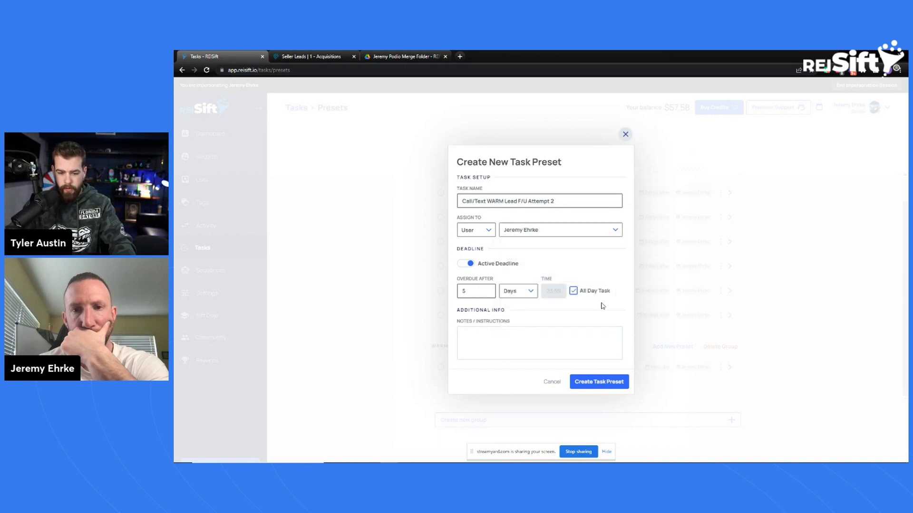
click(613, 381)
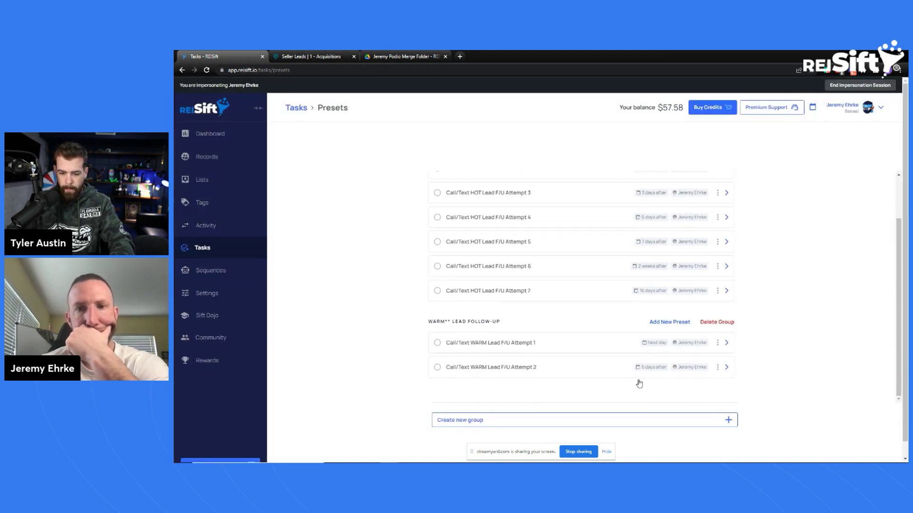
- Add WARM Attempt 3, overdue after 1 week, assigned to one user
click(675, 322)
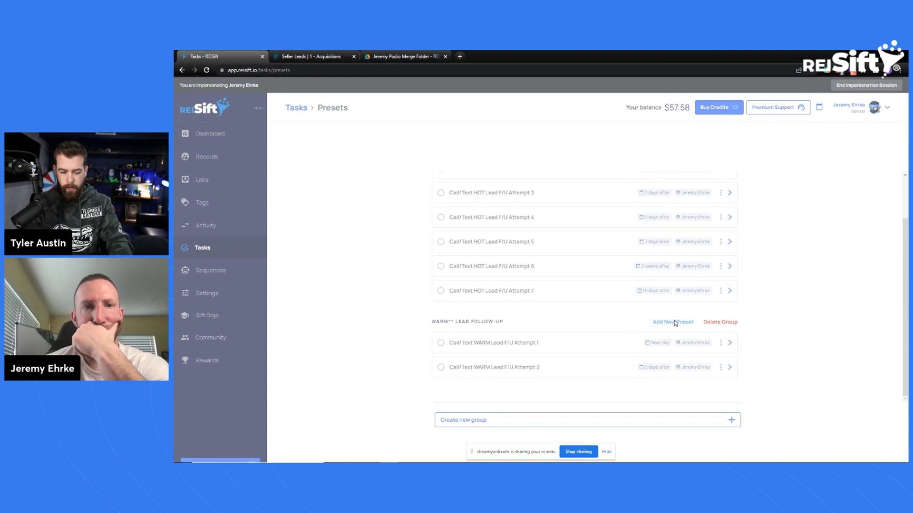
click(675, 323)
click(475, 290)
text(7)
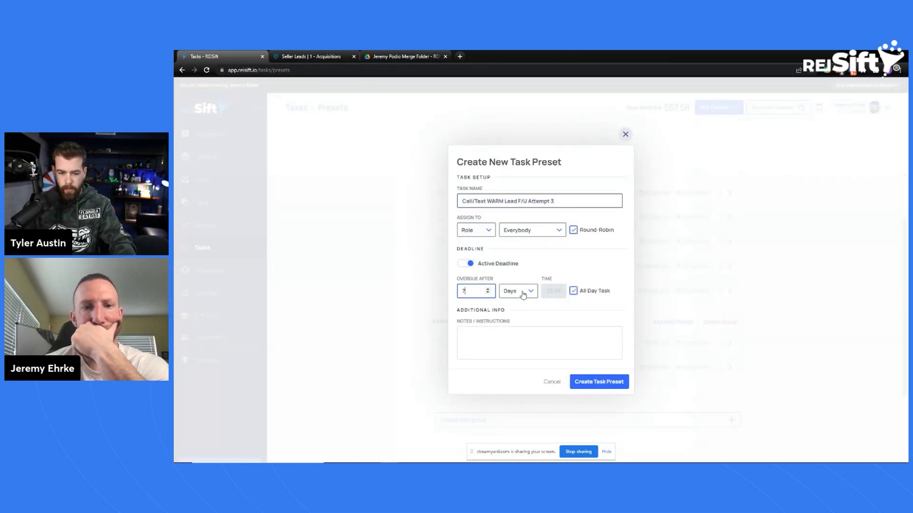
click(522, 295)
click(513, 323)
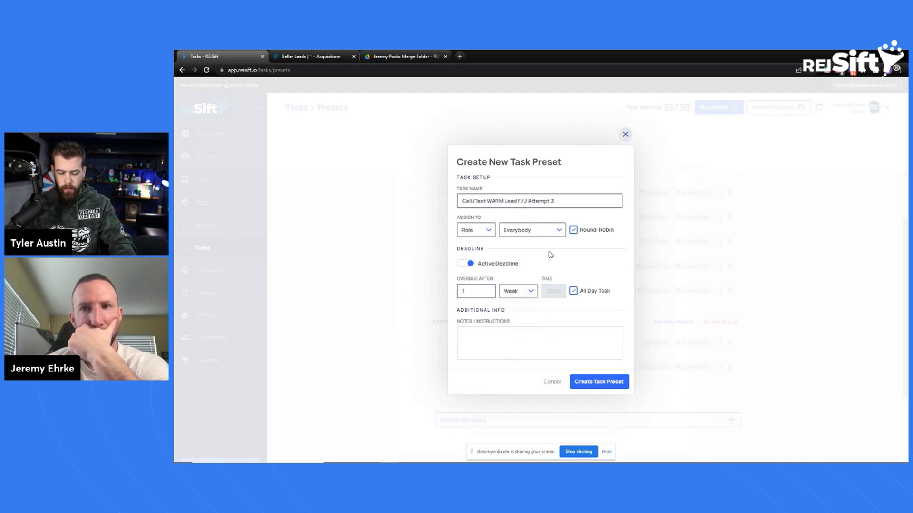
click(488, 232)
click(476, 263)
click(536, 230)
scroll(555, 307, down, 2)
click(581, 288)
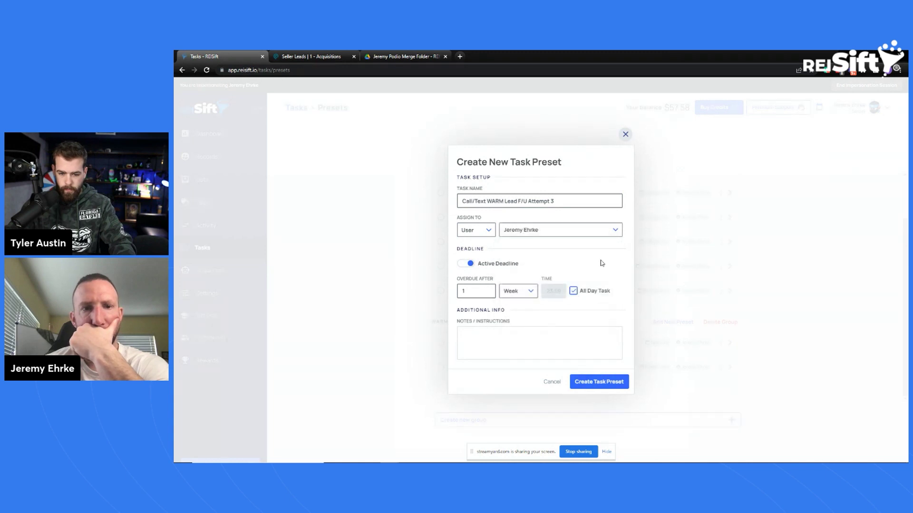
click(608, 382)
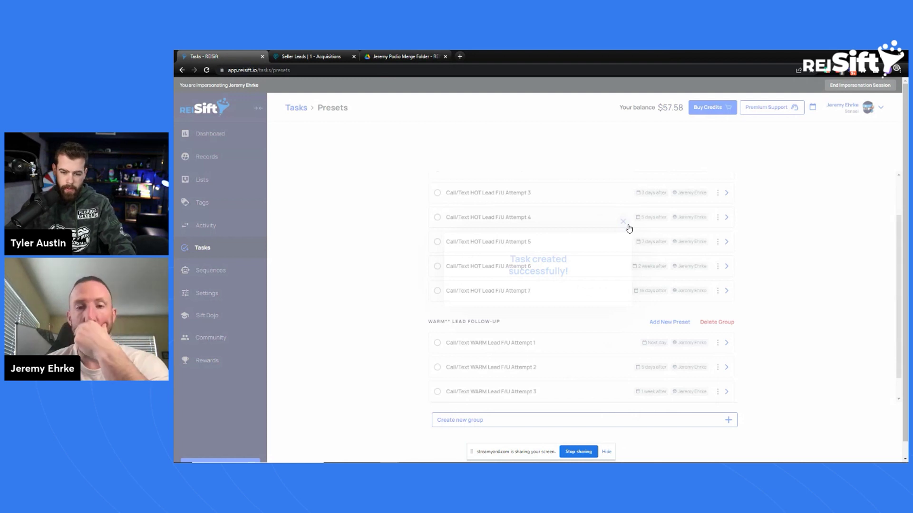
- Add 'Call/Text WARM Lead F/U Attempt 4', overdue after 12 days, assigned to one user
scroll(656, 266, down, 1)
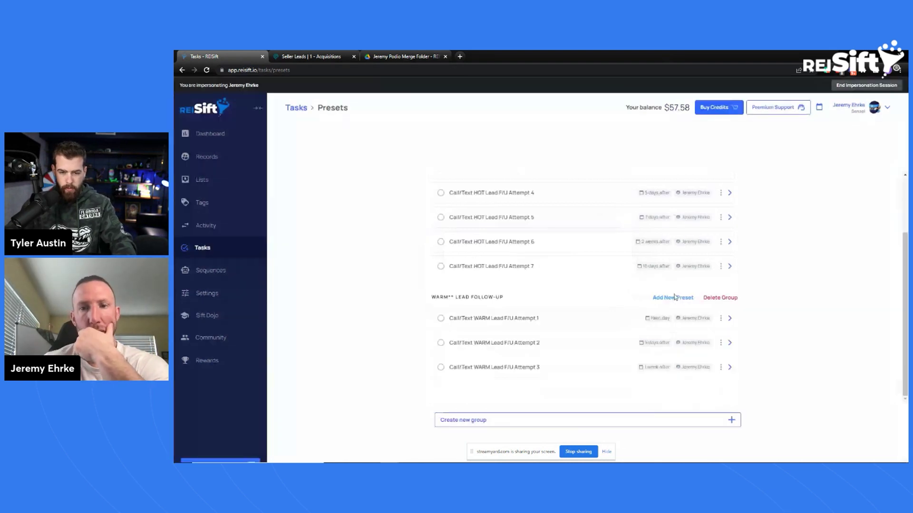
click(674, 298)
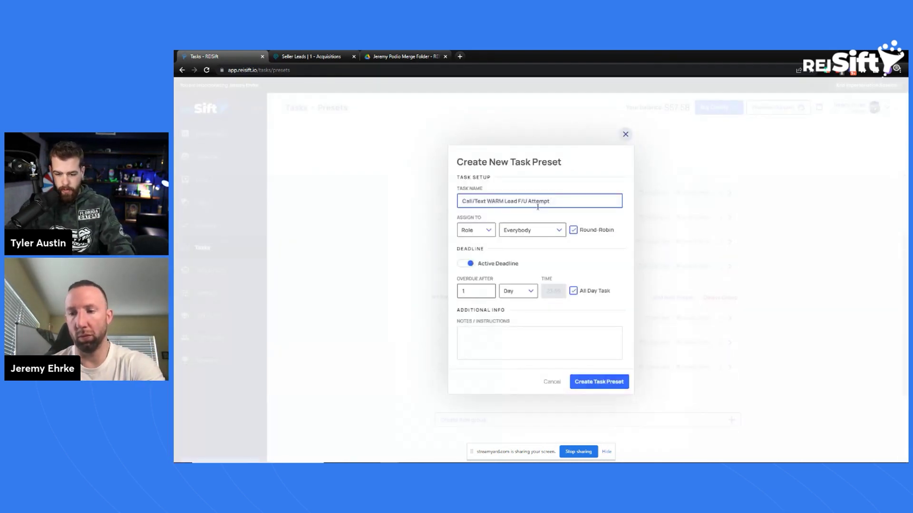
click(476, 230)
click(480, 265)
click(544, 230)
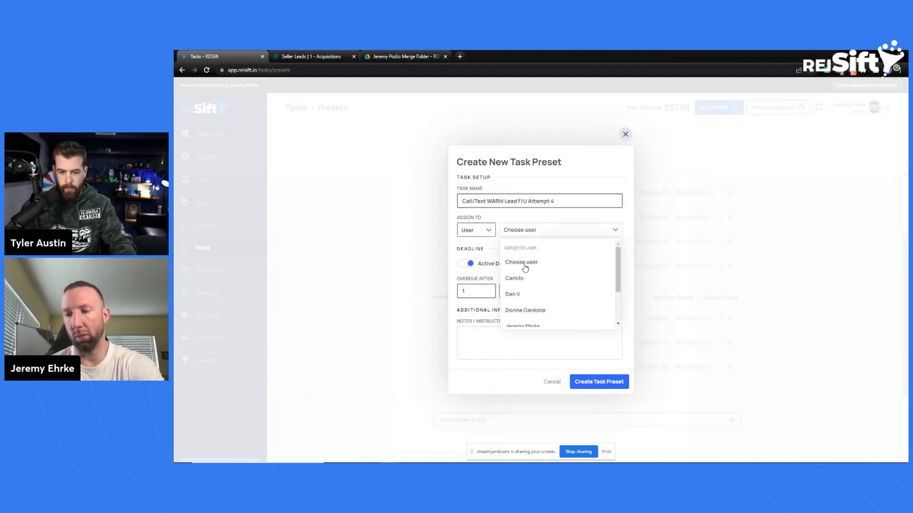
scroll(544, 290, down, 2)
click(536, 274)
click(469, 291)
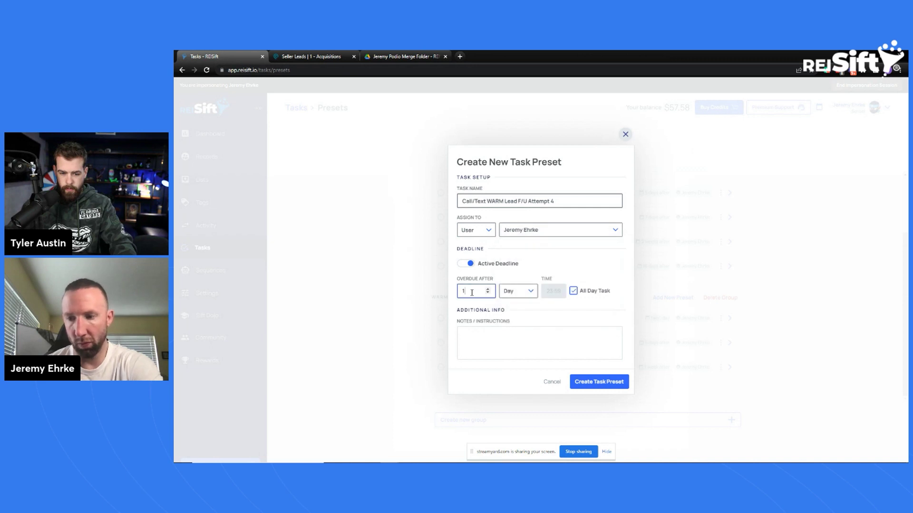
click(507, 293)
click(479, 296)
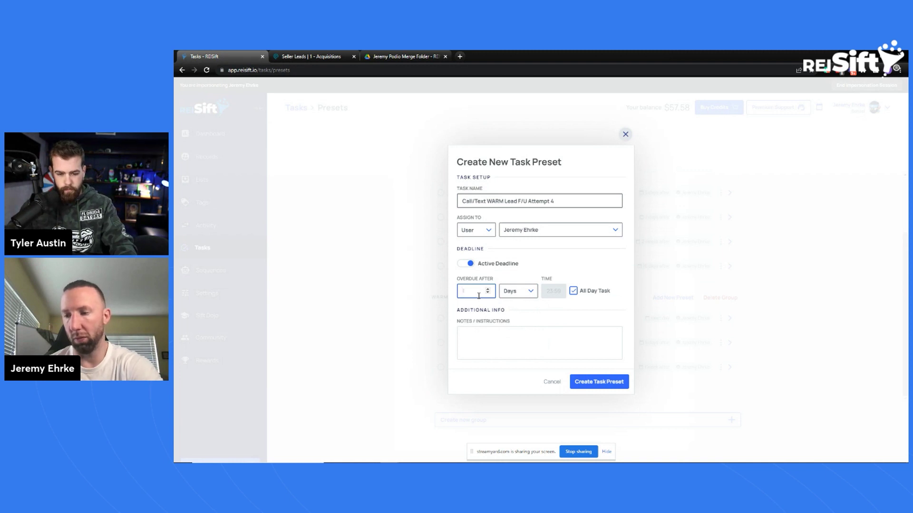
text(12)
click(534, 313)
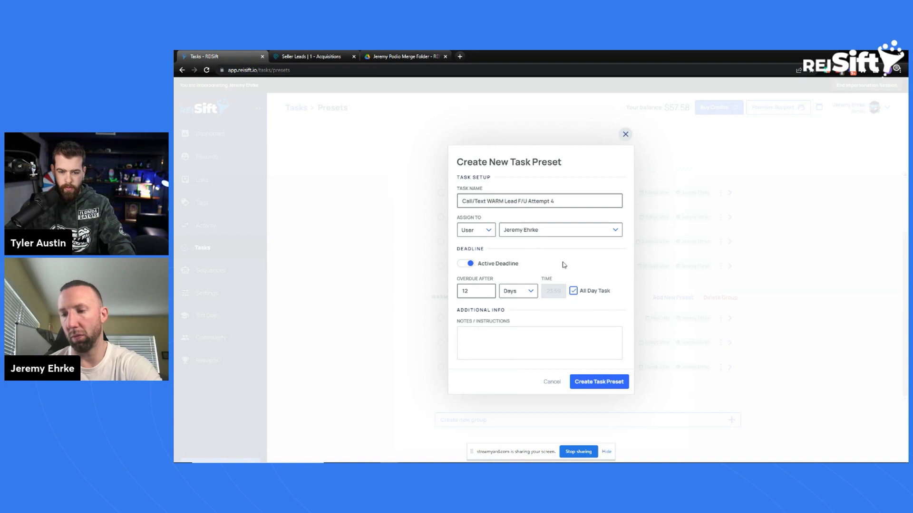
click(617, 384)
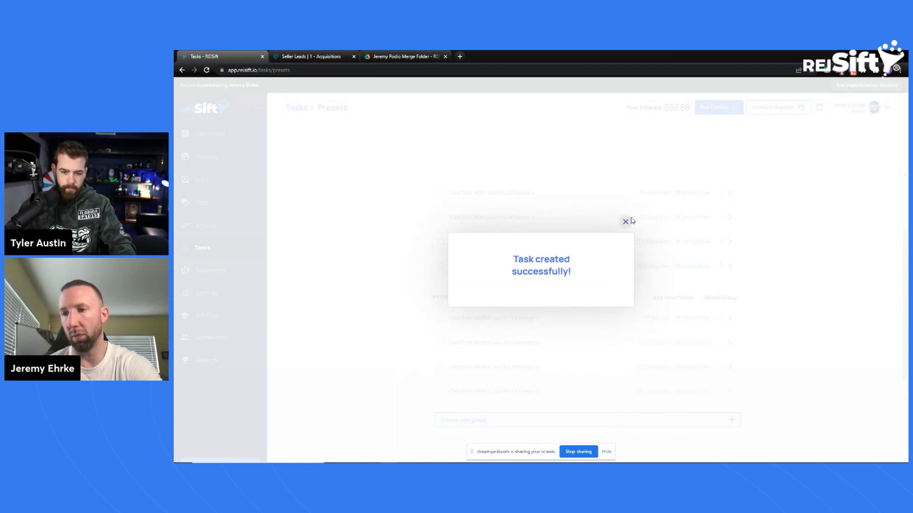
click(626, 222)
- Add WARM Attempt 5, overdue after 16 days, assigned to the same user
scroll(632, 333, down, 1)
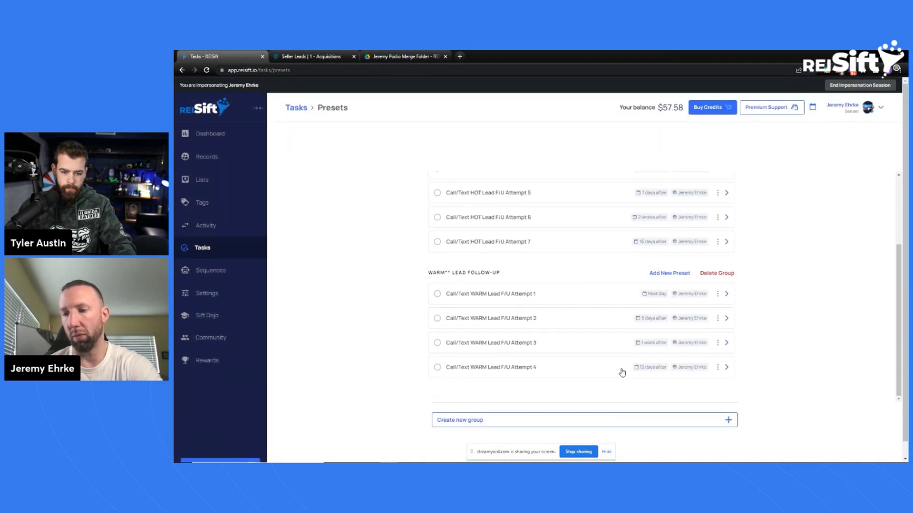
click(680, 272)
text(Call/Text WARM Lead F/U Attempt)
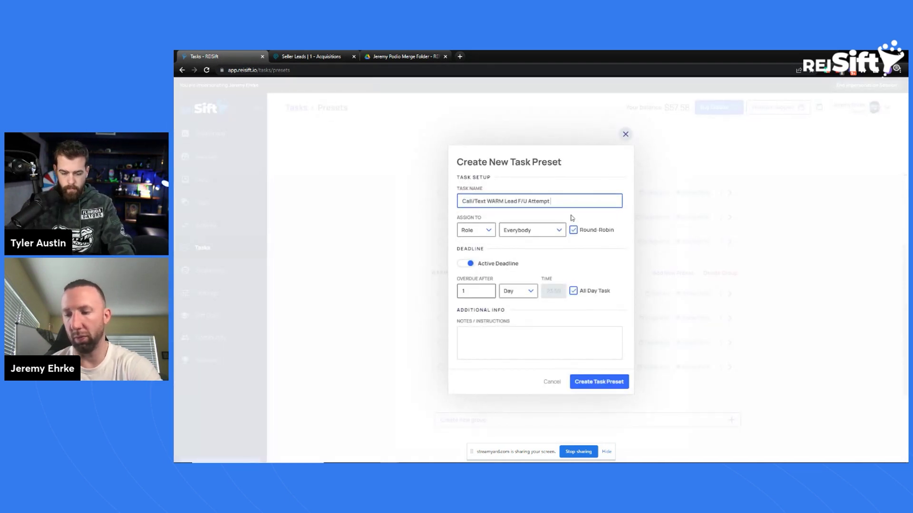
text(5)
key(Tab)
text(16)
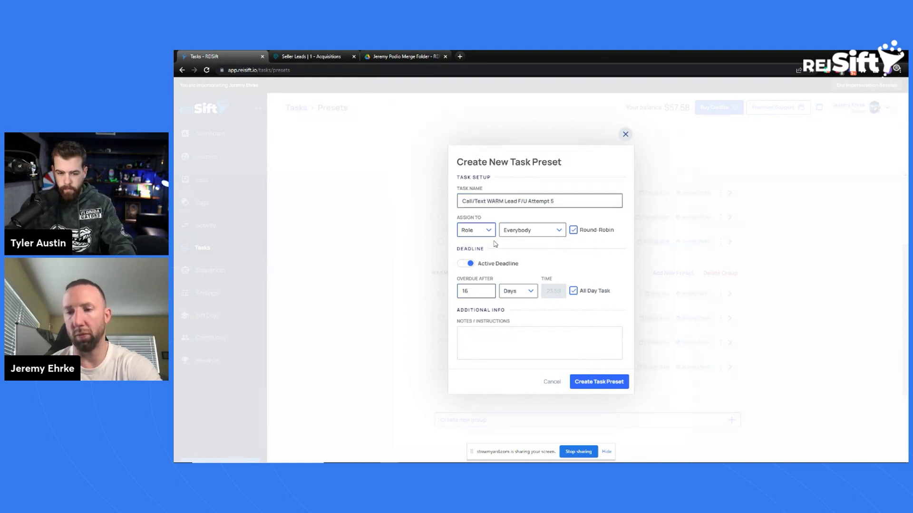
click(476, 230)
click(471, 262)
click(539, 231)
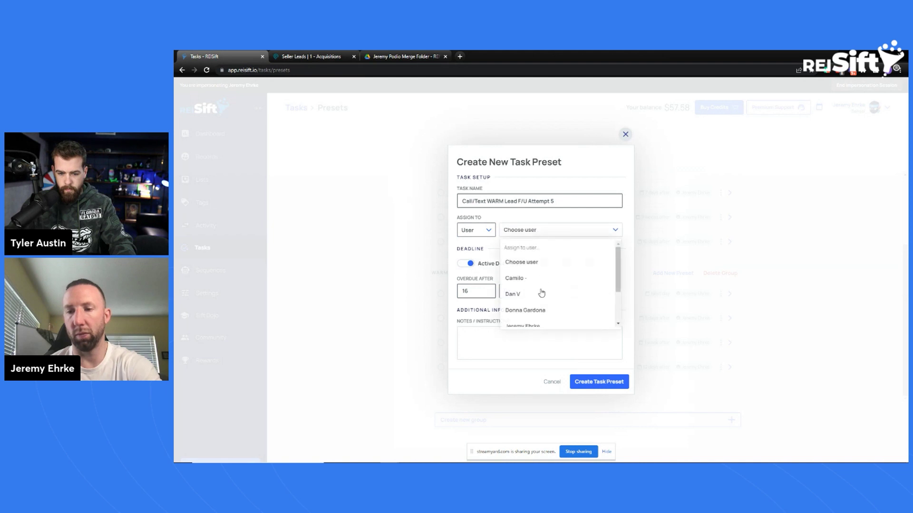
scroll(540, 295, down, 2)
scroll(537, 286, up, 1)
click(536, 275)
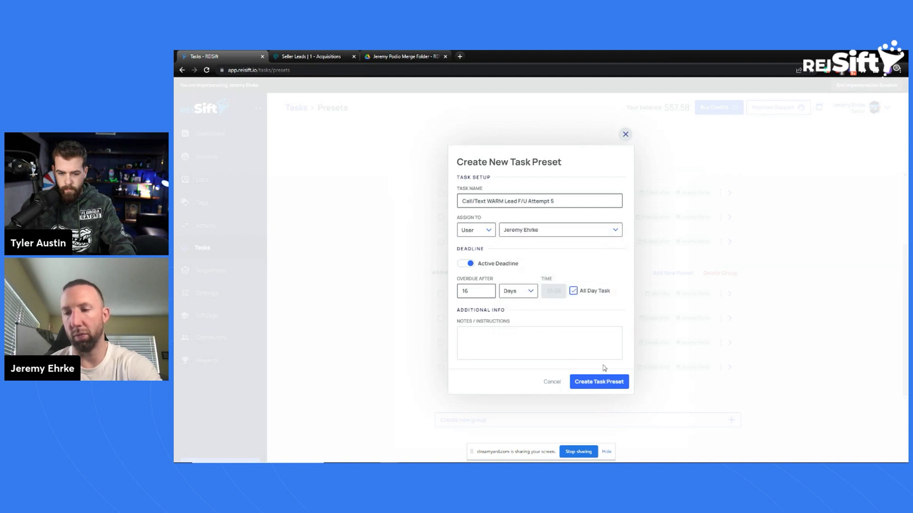
click(605, 380)
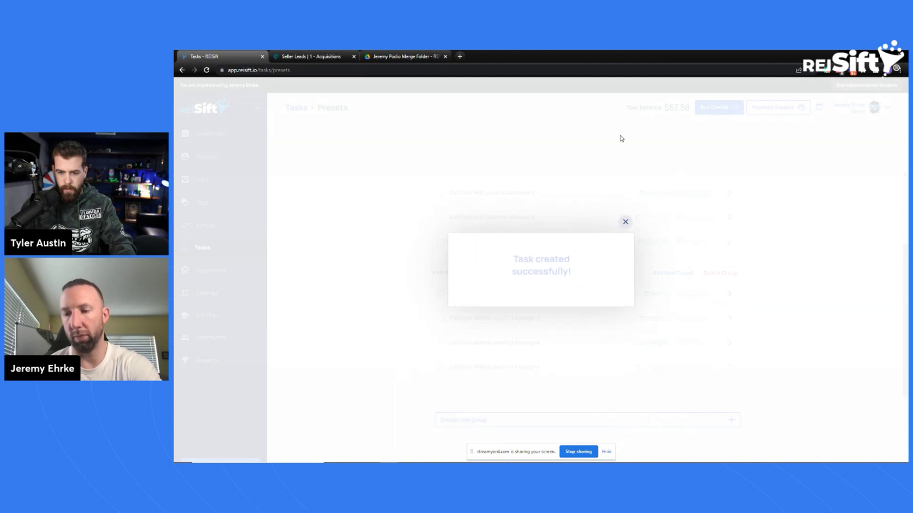
- Set the preset to WARM Attempt 6, overdue after 19 days, assigned to a single user
scroll(611, 358, down, 1)
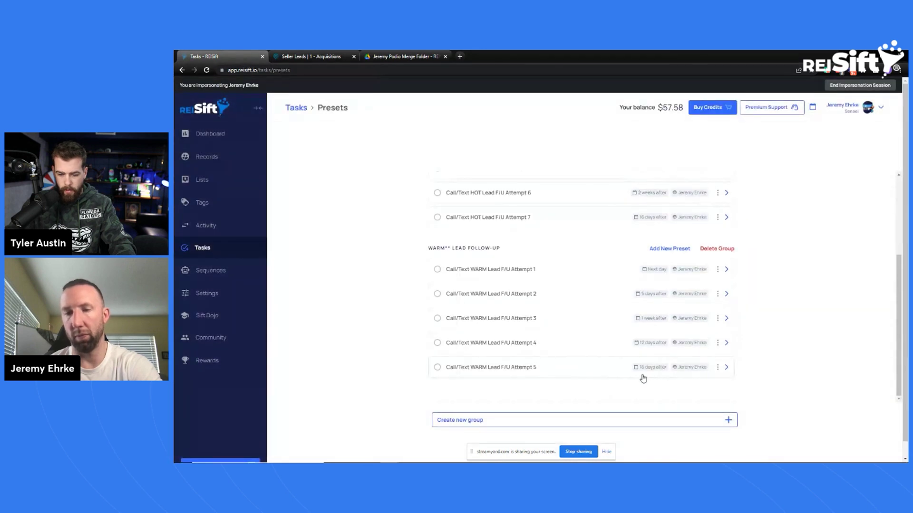
click(683, 249)
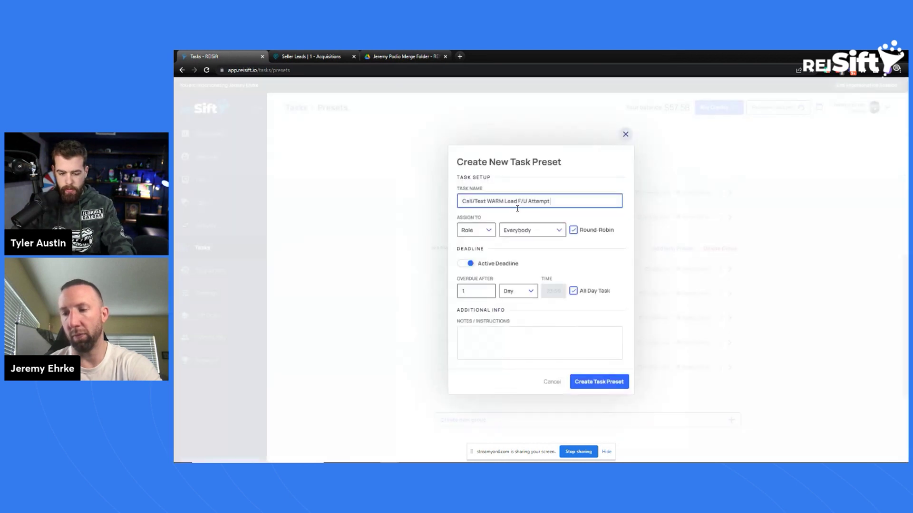
key(BackSpace)
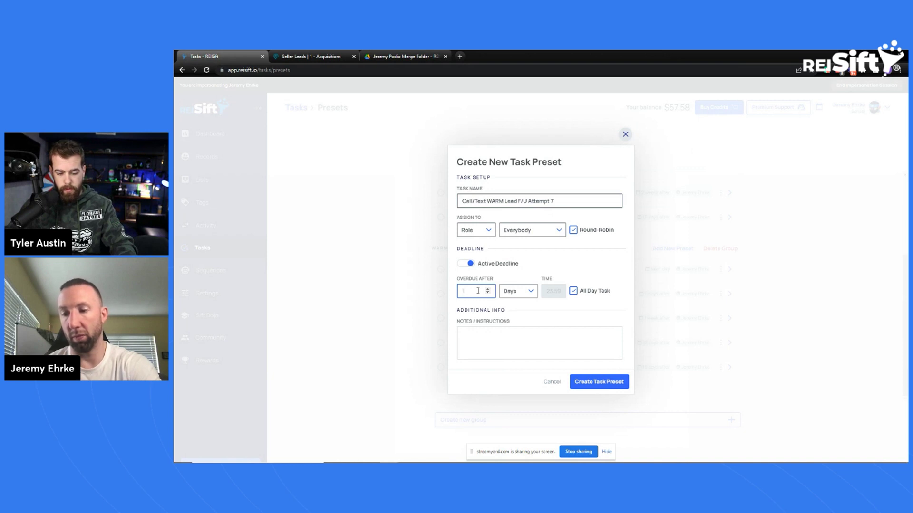
click(517, 291)
click(511, 309)
click(486, 232)
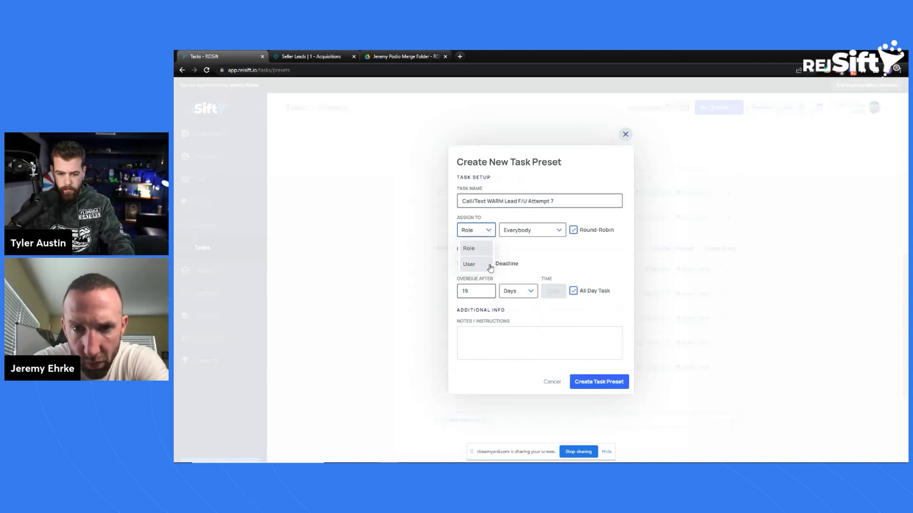
click(490, 268)
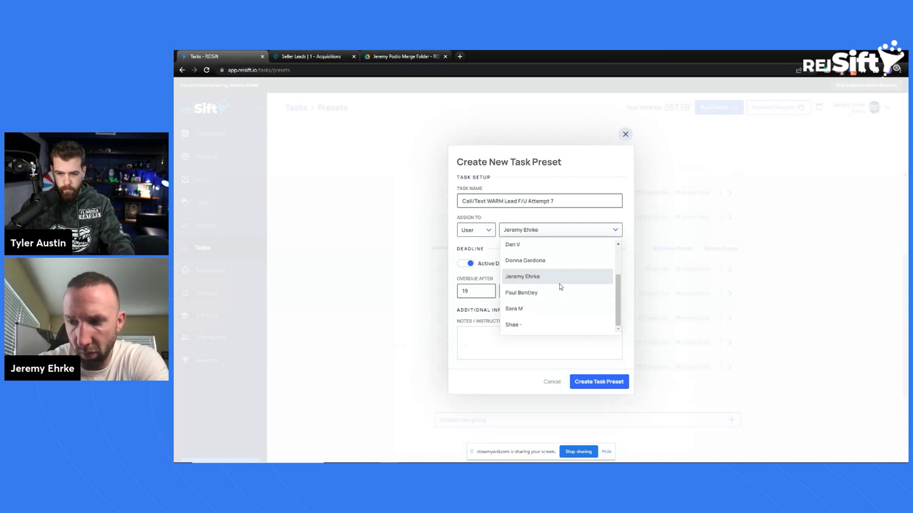
click(599, 382)
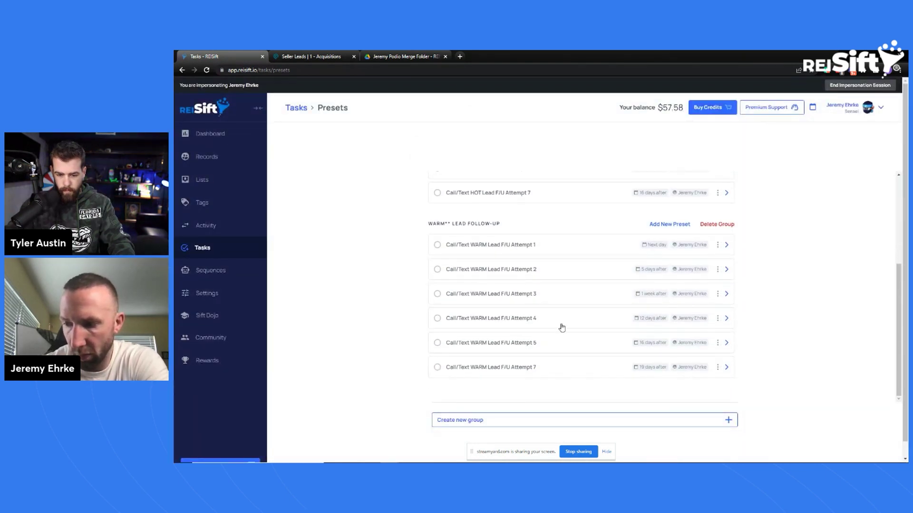
- Create WARM Attempt 7, overdue after 3 weeks, assigned to one user
click(718, 368)
click(694, 379)
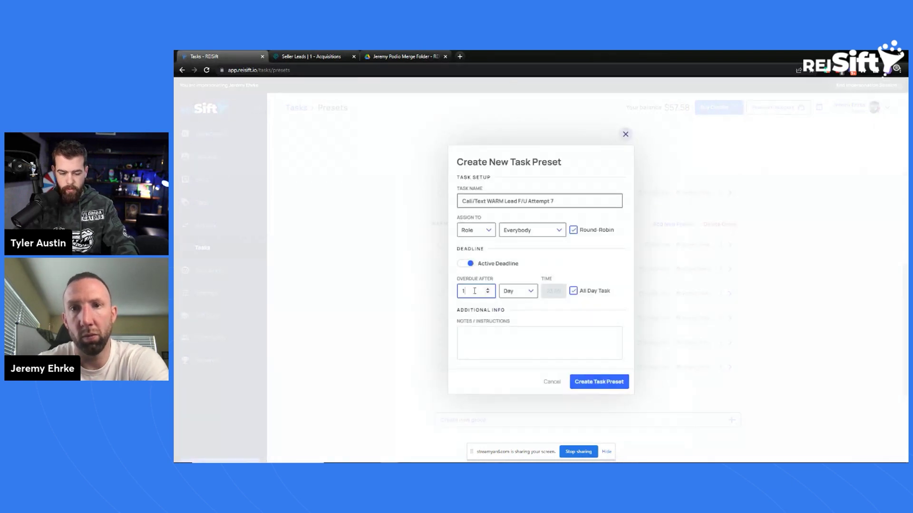
key(BackSpace)
text(3)
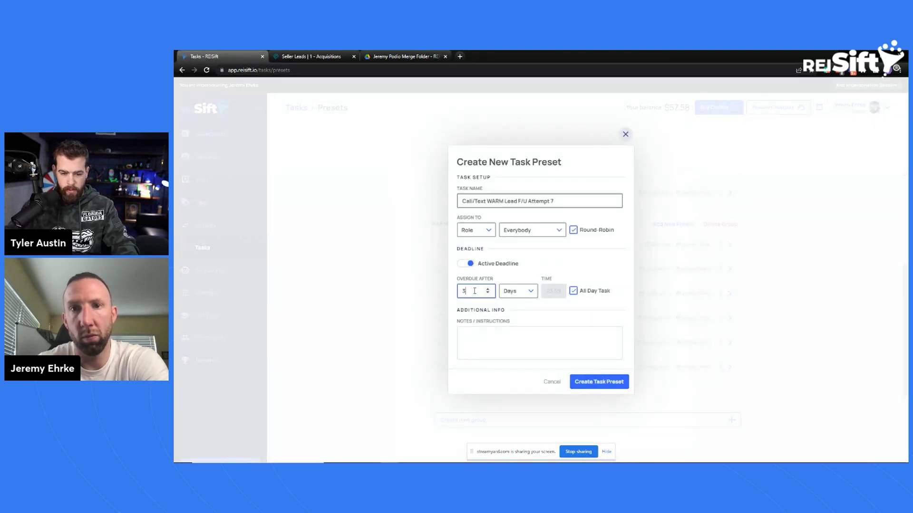
click(521, 295)
click(523, 323)
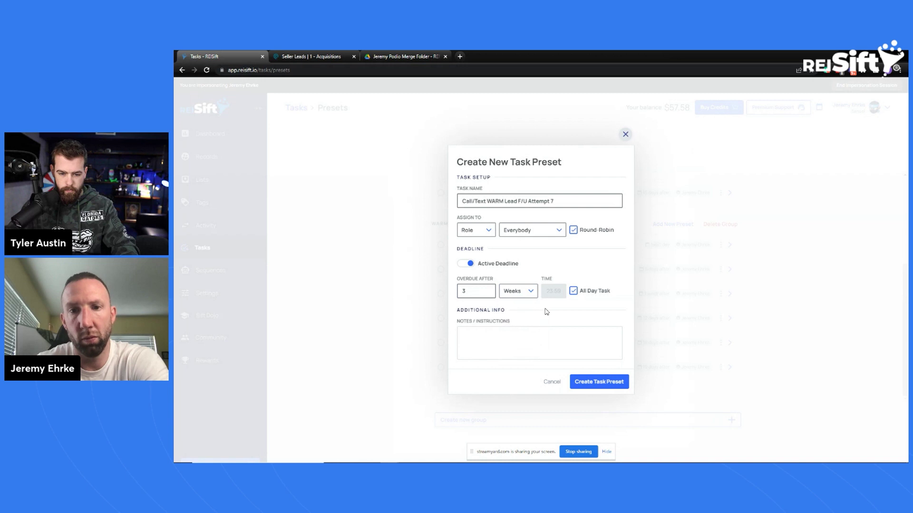
click(476, 230)
click(480, 262)
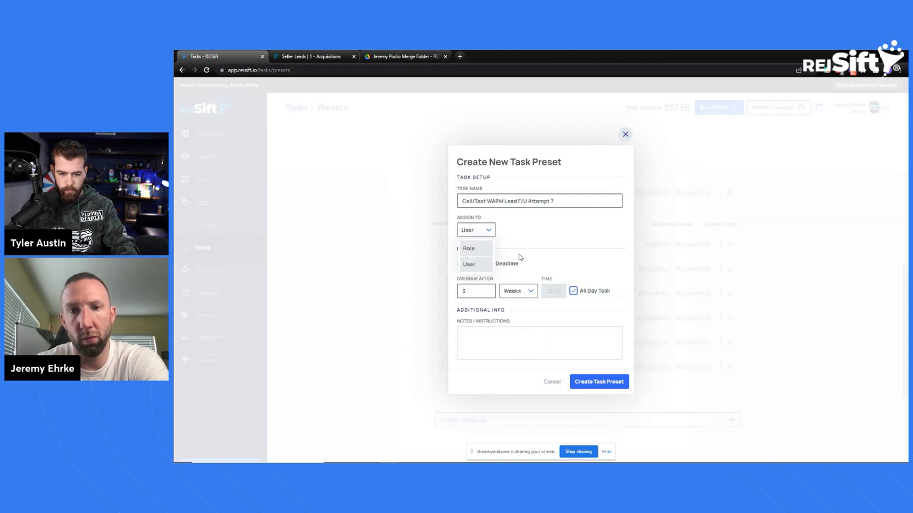
click(541, 232)
scroll(540, 290, down, 2)
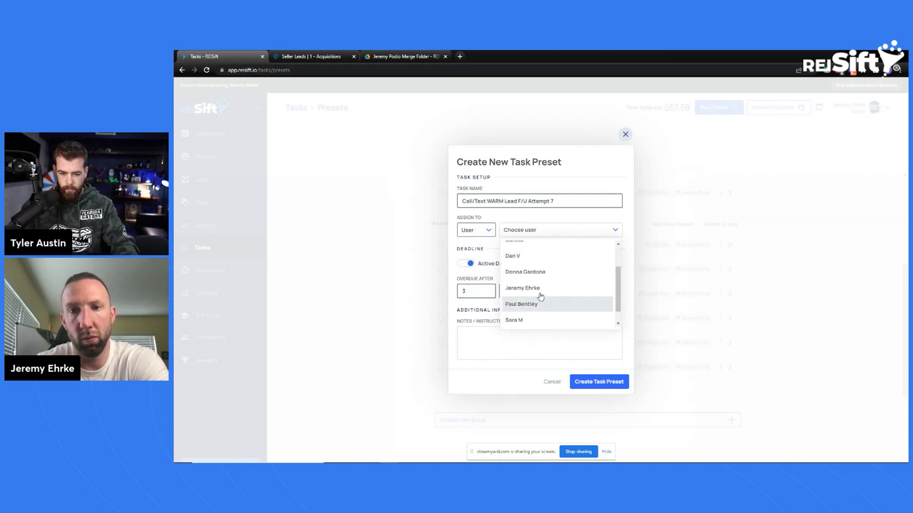
click(558, 294)
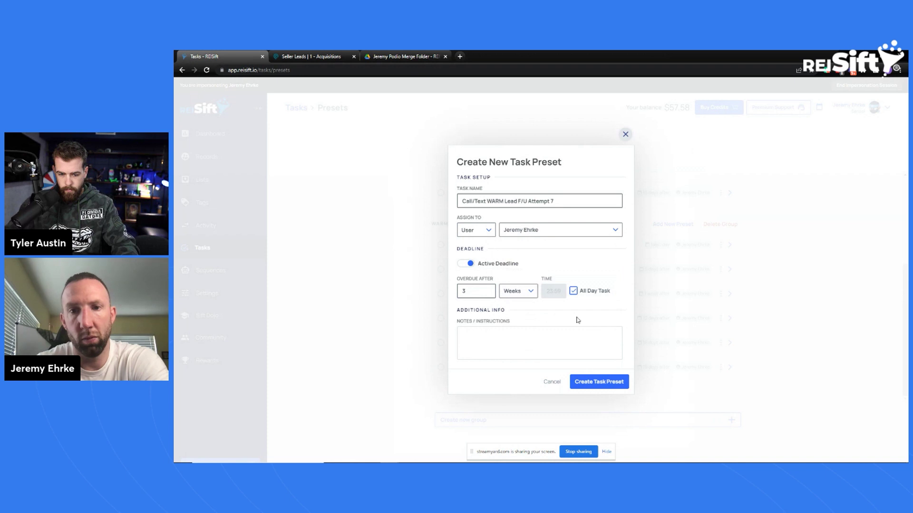
click(613, 383)
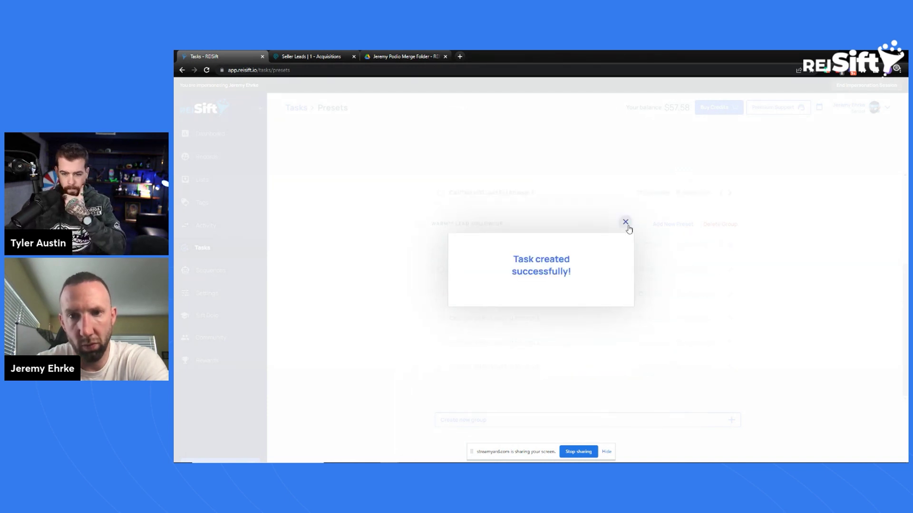
click(625, 222)
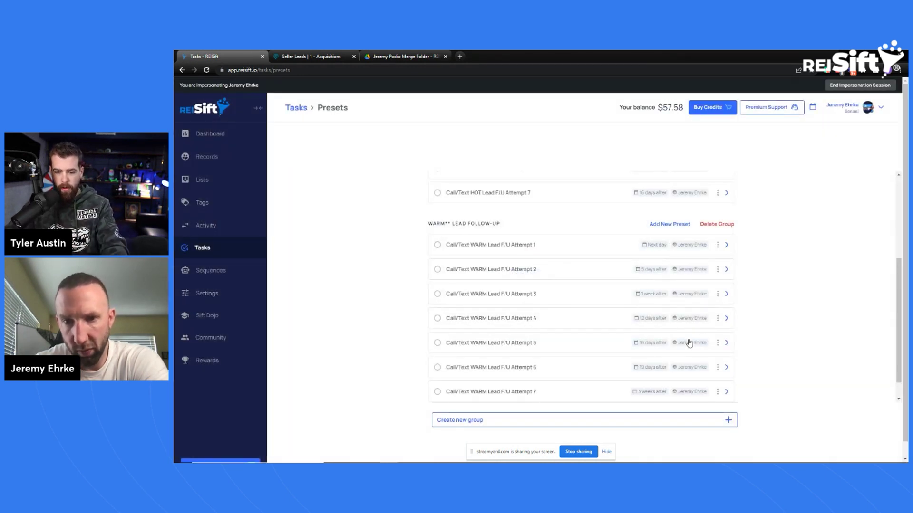
scroll(689, 342, up, 3)
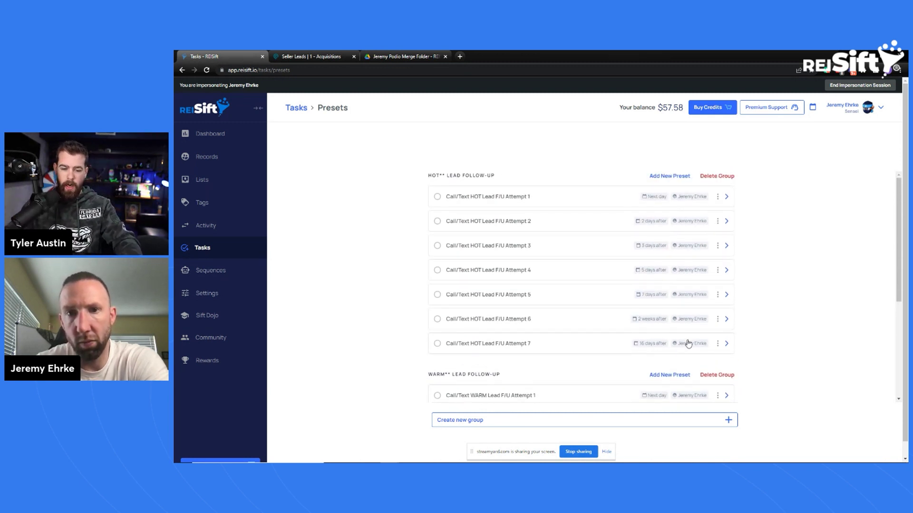
scroll(688, 343, down, 4)
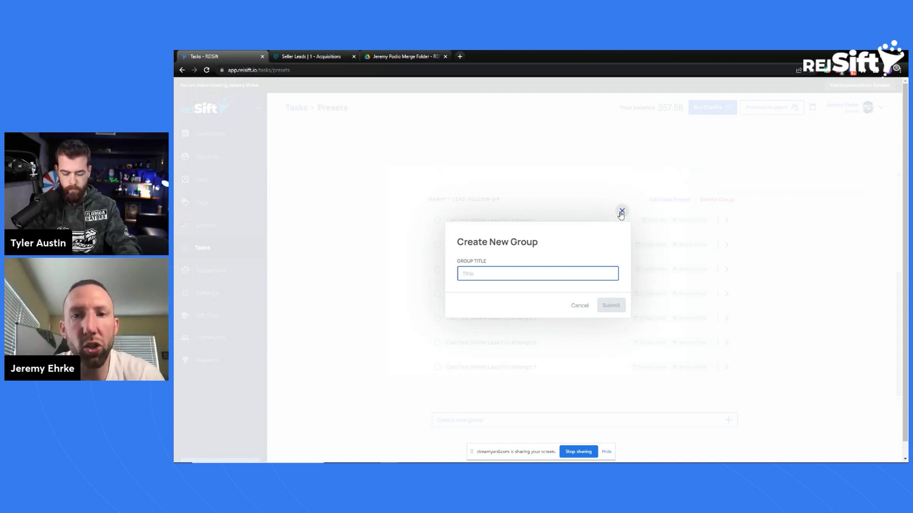
- Submit the new 'COLD** Lead Follow-Up' group, then open HOT Attempt 1's preset for editing
text(COLD** Lead Follow-Up)
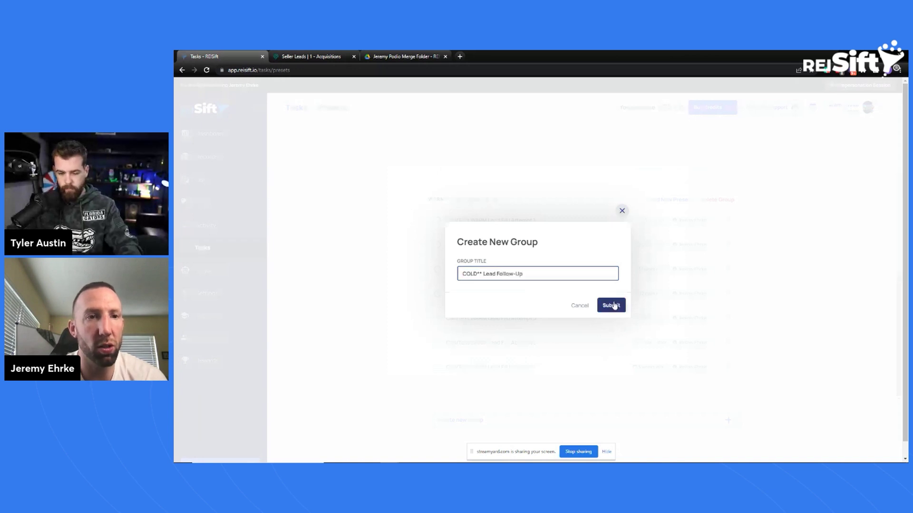
click(611, 306)
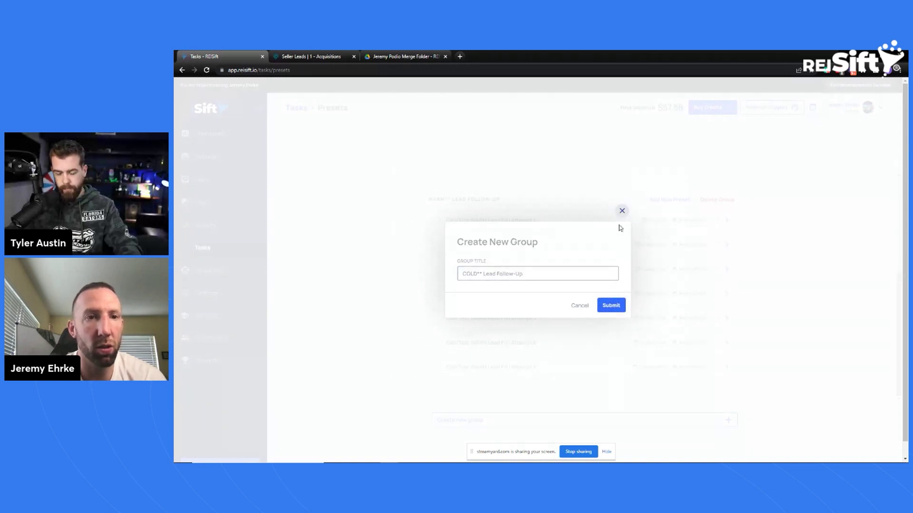
scroll(677, 260, up, 5)
click(717, 197)
click(683, 207)
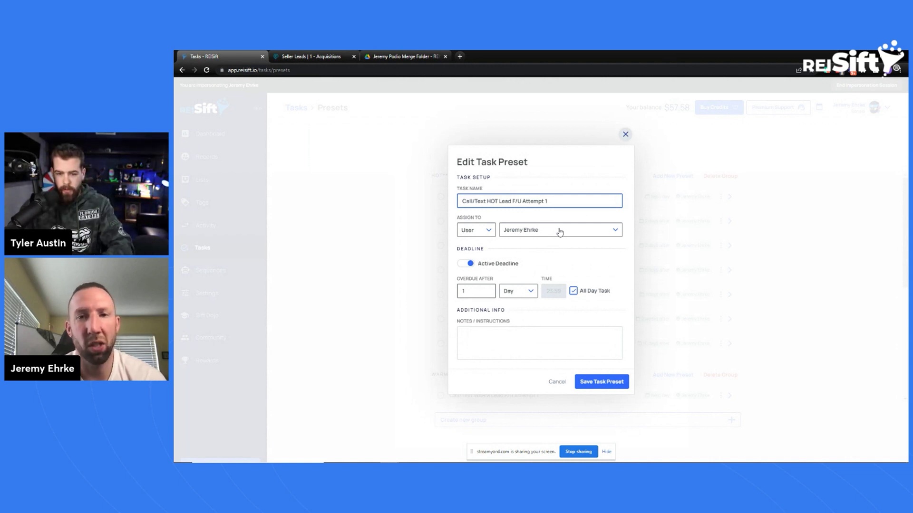
- Close the HOT Attempt 1 edit form without changing anything
click(601, 382)
scroll(618, 333, down, 5)
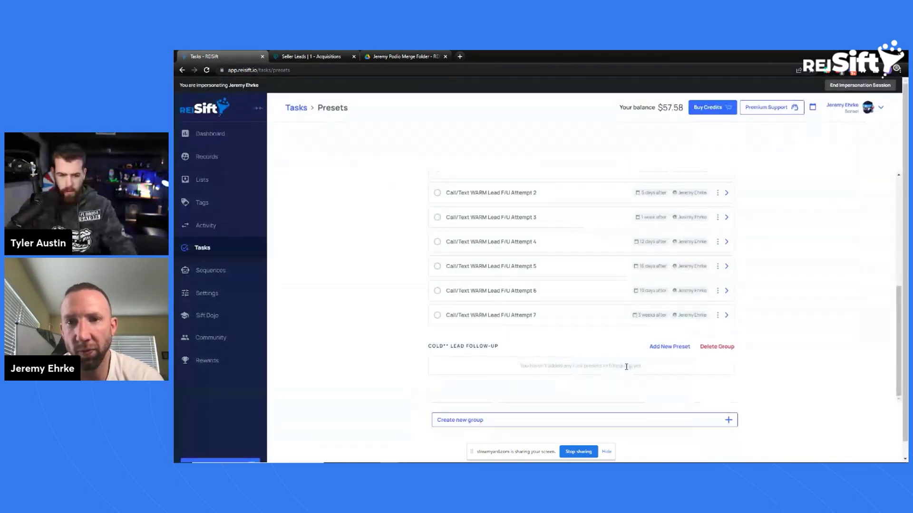
drag(427, 346, 521, 340)
click(542, 343)
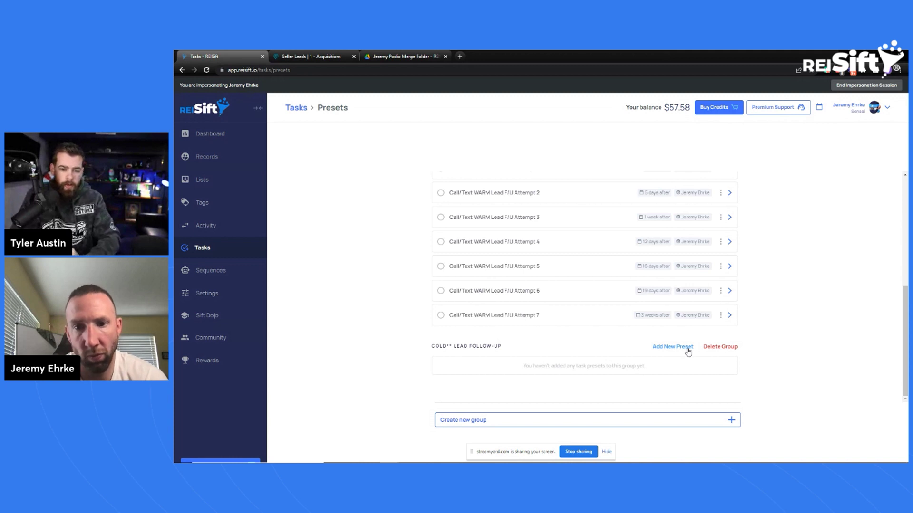
- Open a new preset form in the COLD group and close it unsaved
click(688, 352)
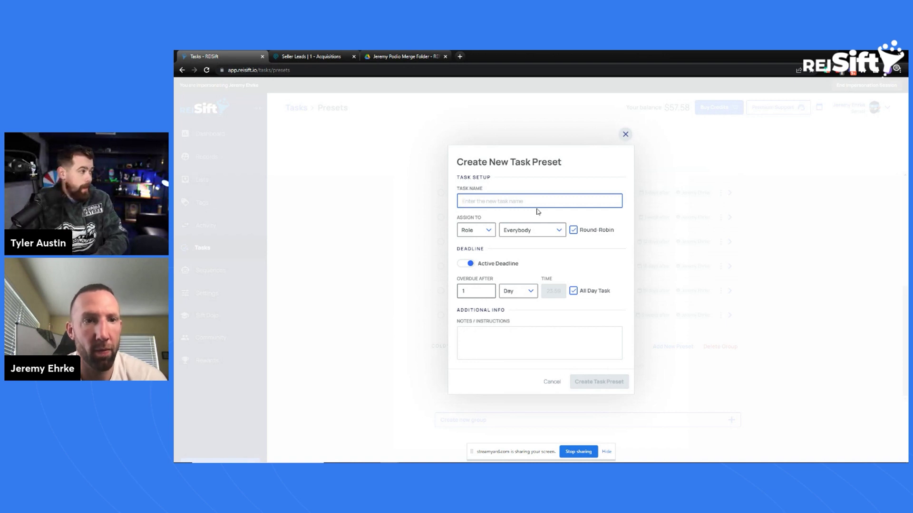
click(622, 135)
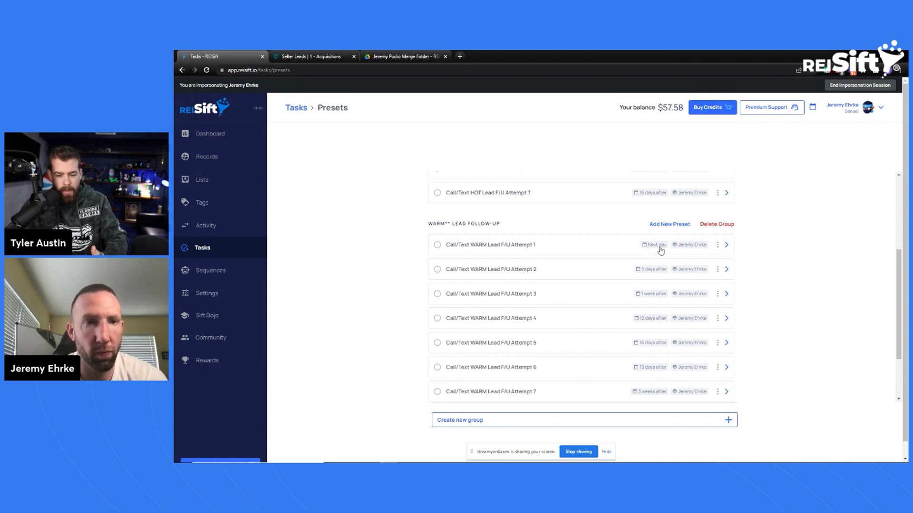
scroll(656, 395, down, 1)
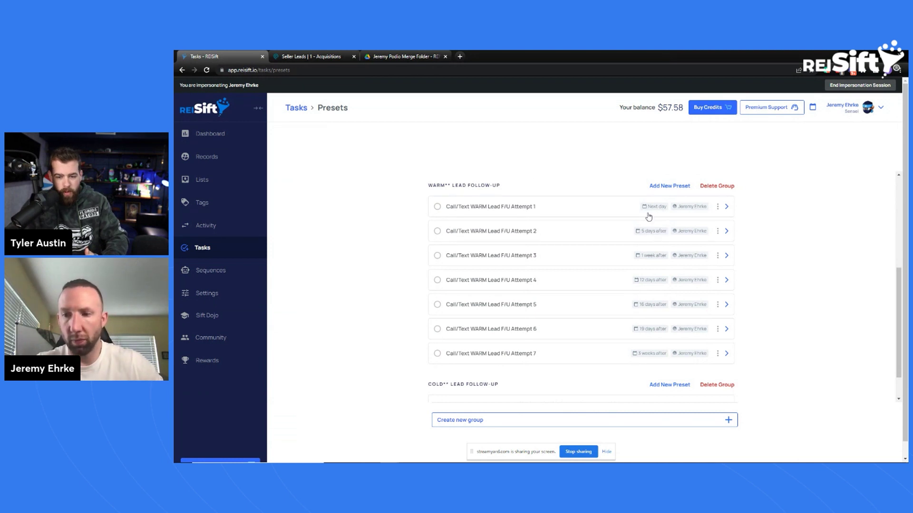
scroll(656, 282, up, 3)
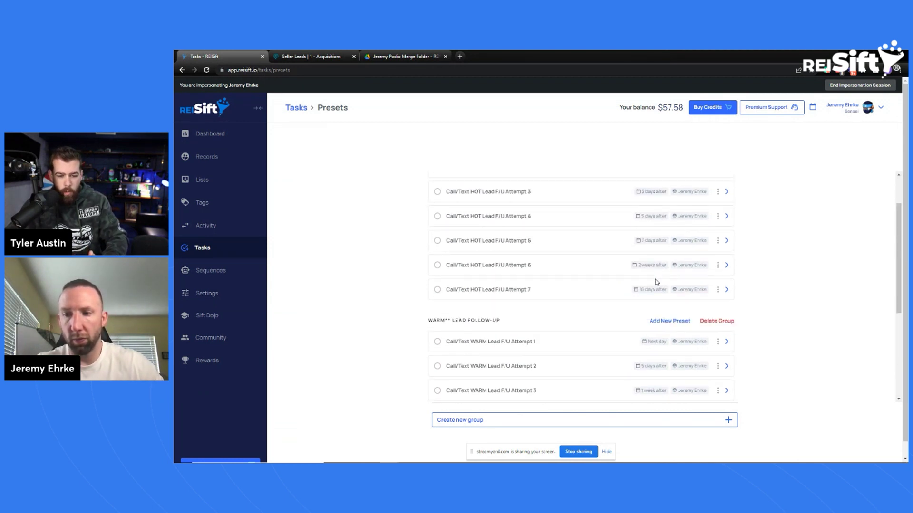
scroll(657, 282, down, 3)
scroll(505, 250, down, 1)
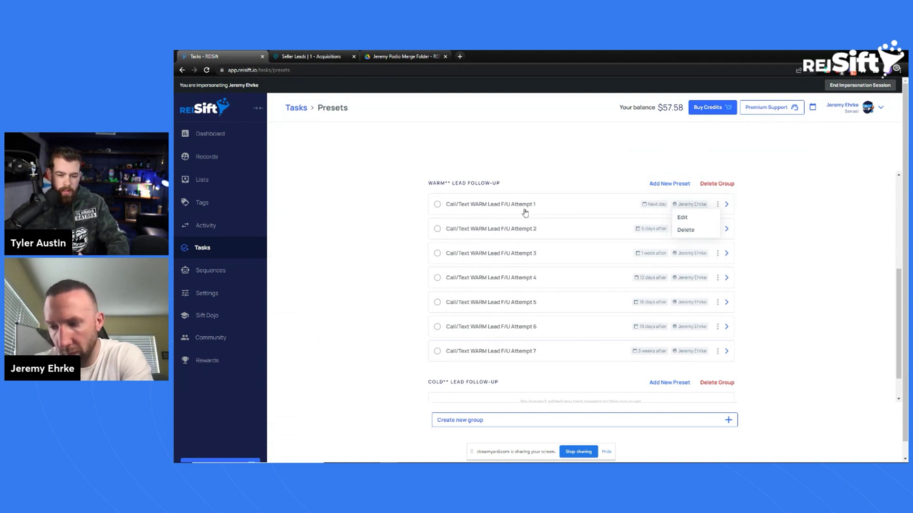
- Add the note 'Just a reminder that I am here.' to WARM Attempt 1 and save it
click(703, 217)
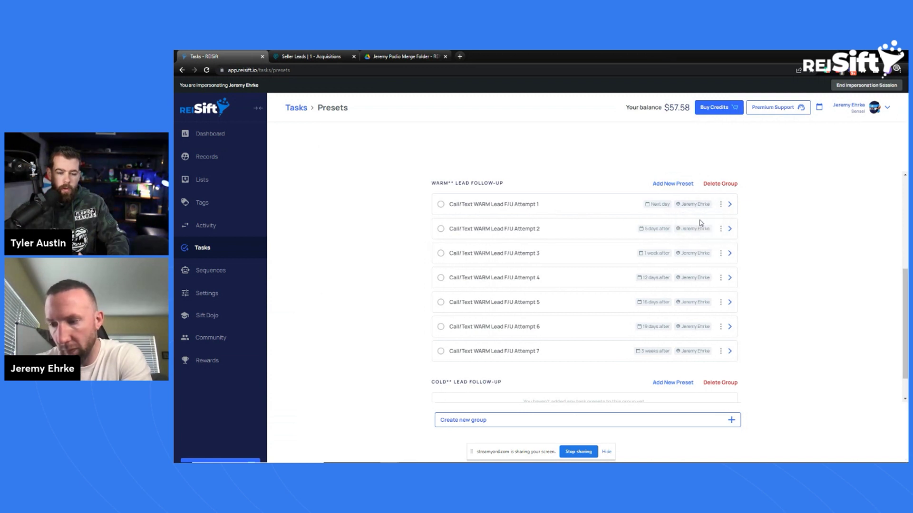
click(524, 336)
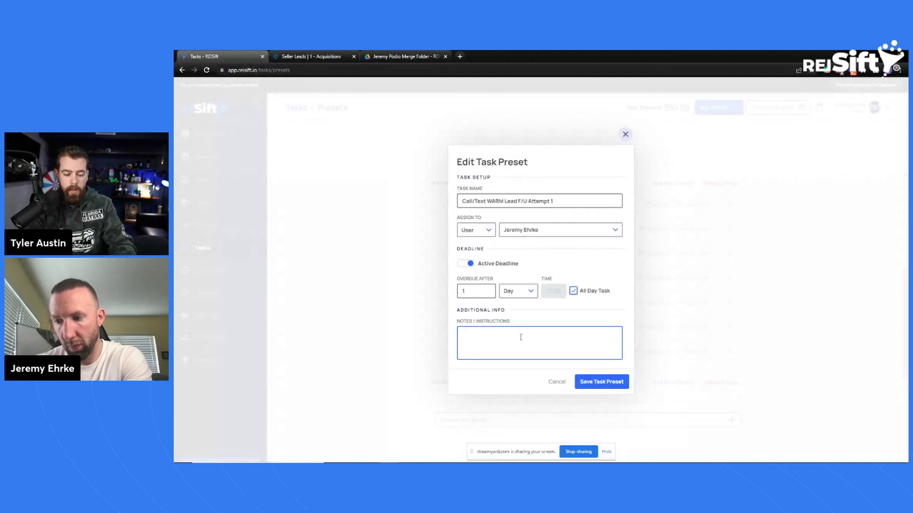
text(Just a m)
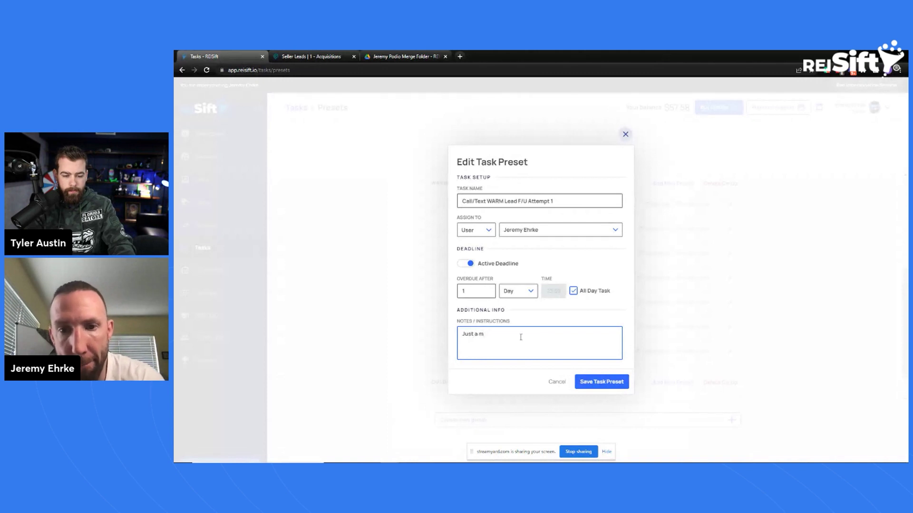
text(eminder that )
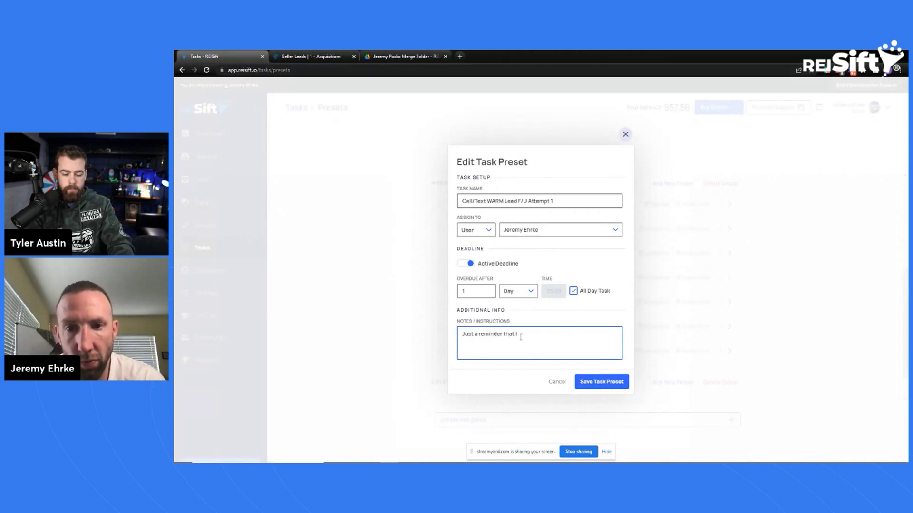
text(I am here.)
click(614, 381)
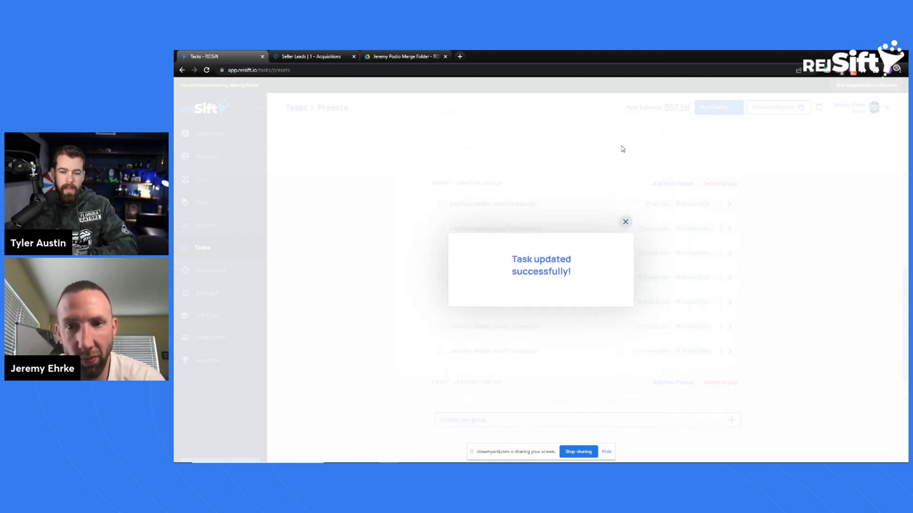
click(625, 222)
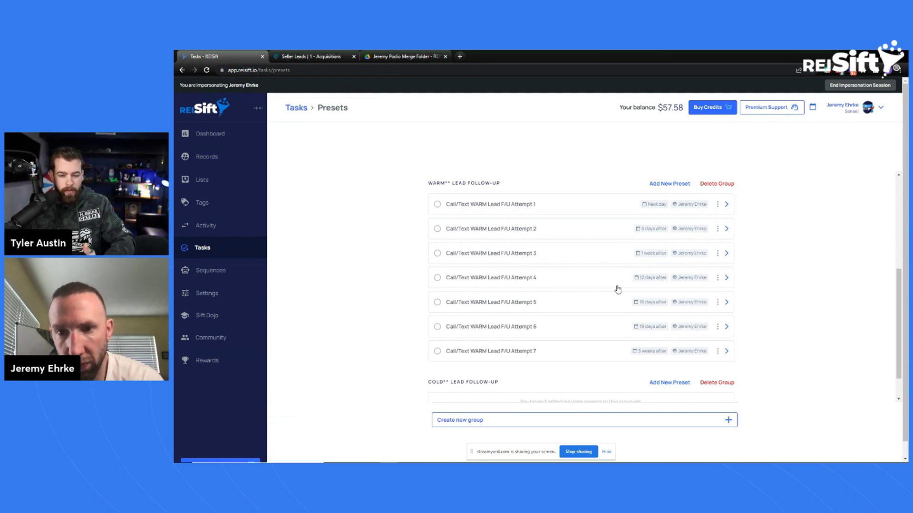
click(717, 254)
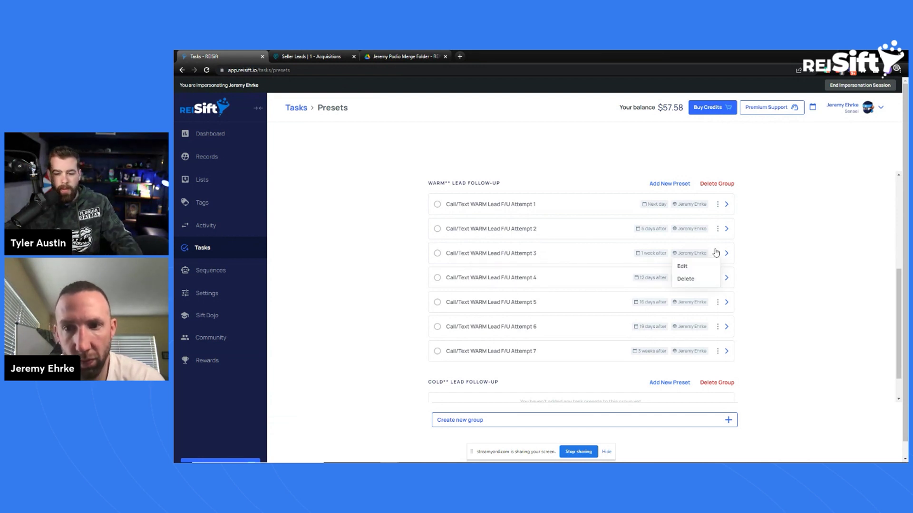
click(638, 282)
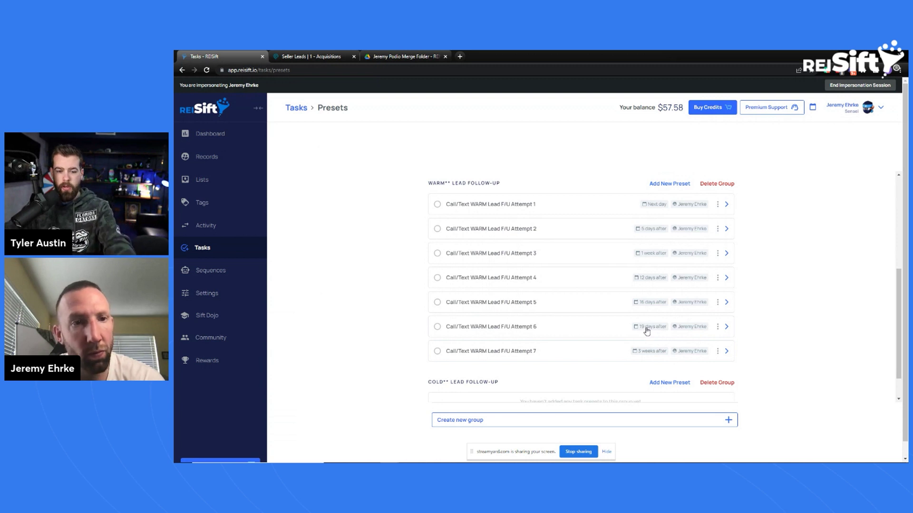
scroll(646, 332, up, 4)
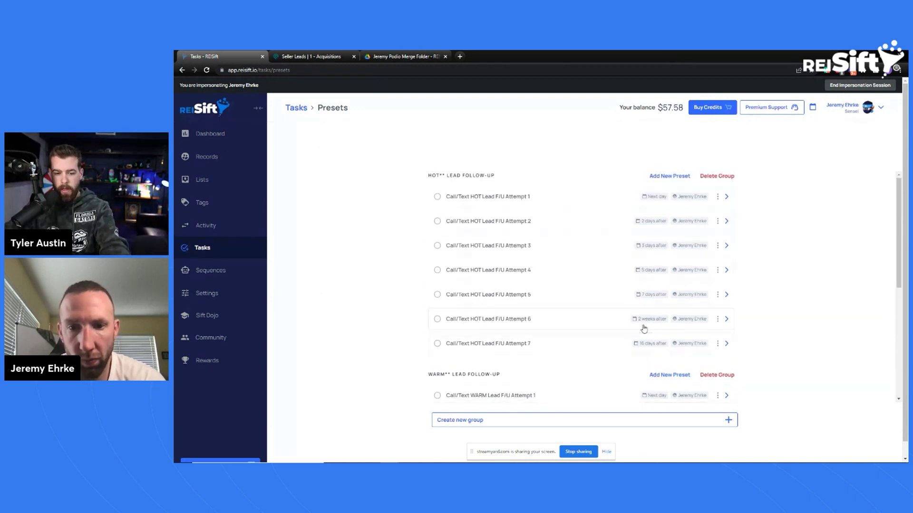
scroll(646, 333, down, 5)
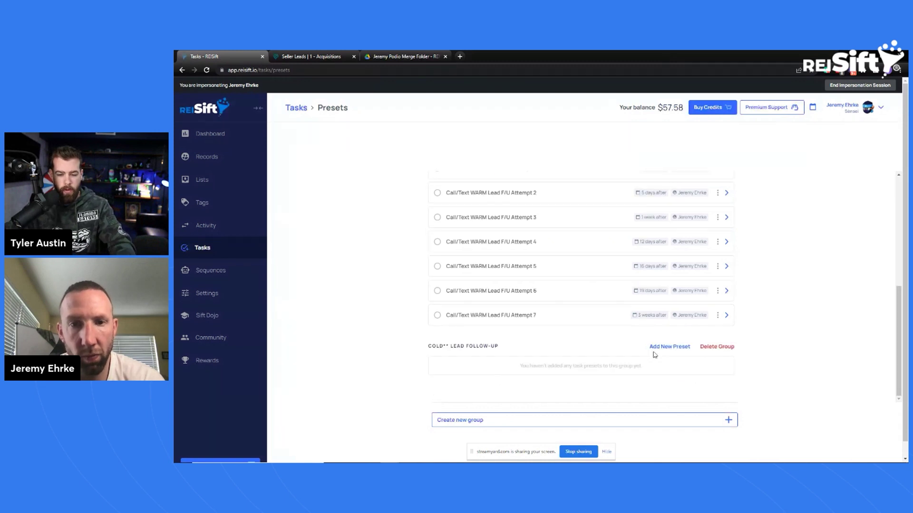
- Start a COLD preset named 'Call/Text COLD Lead F/U Attempt 1' from the pasted WARM name
click(656, 353)
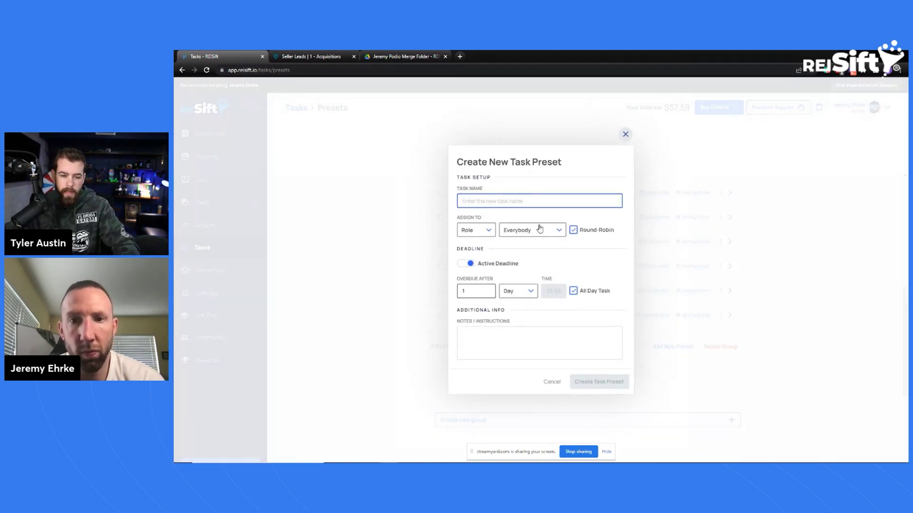
text(Call/Text WARM Lead F/U Attempt 1)
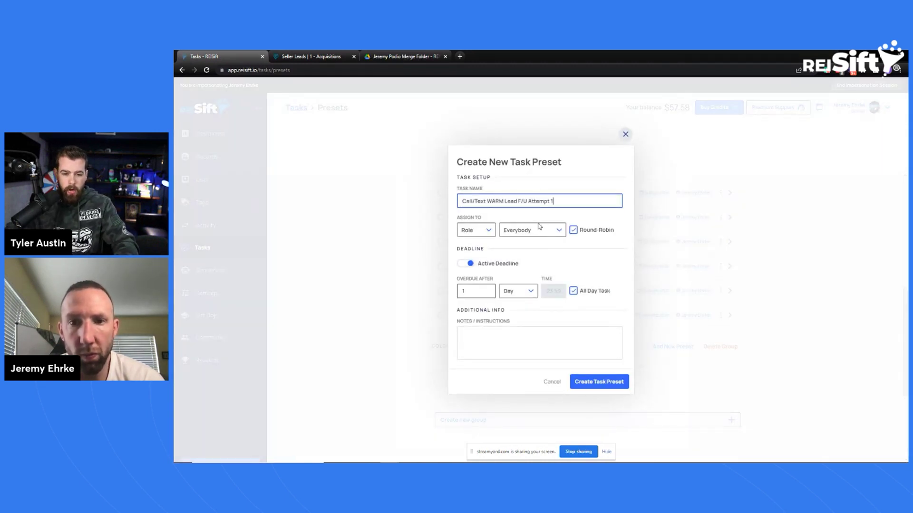
double_click(496, 202)
text(COLD)
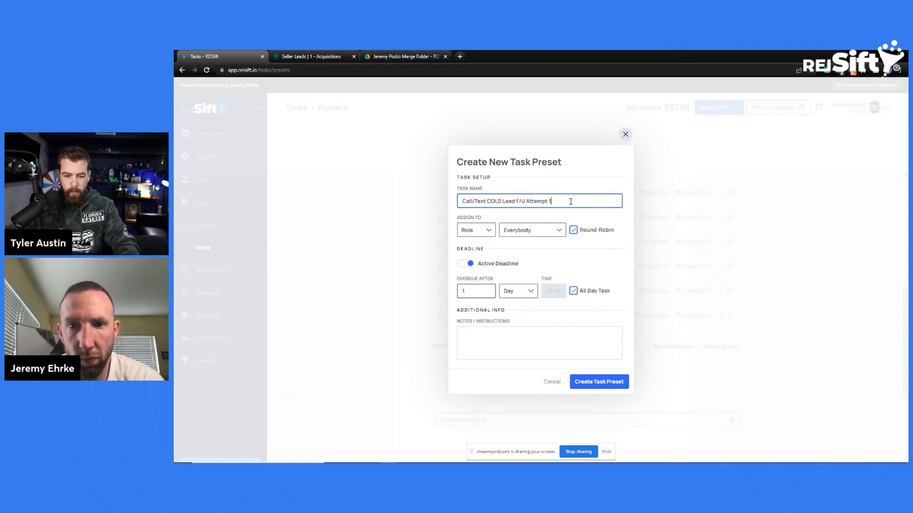
- Assign it to one user, set overdue after 45 days, and create the preset
click(487, 231)
click(476, 265)
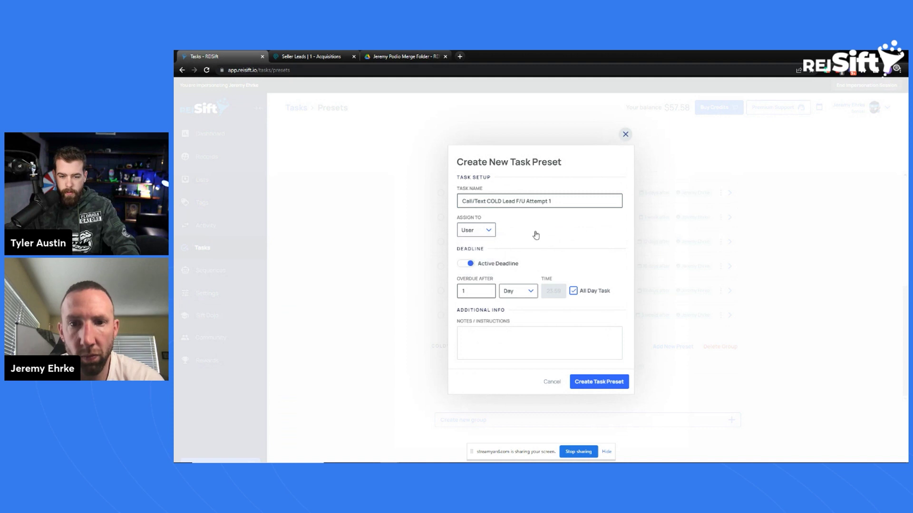
click(538, 233)
scroll(544, 297, down, 1)
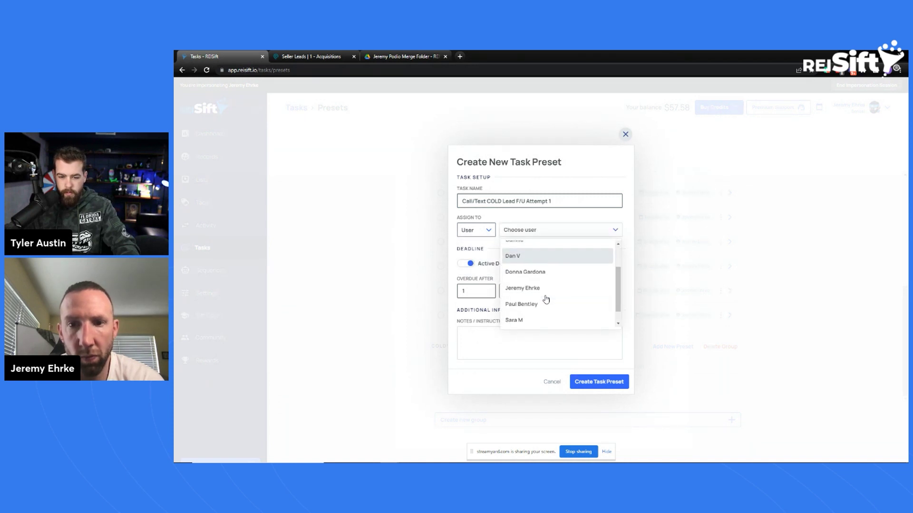
click(545, 294)
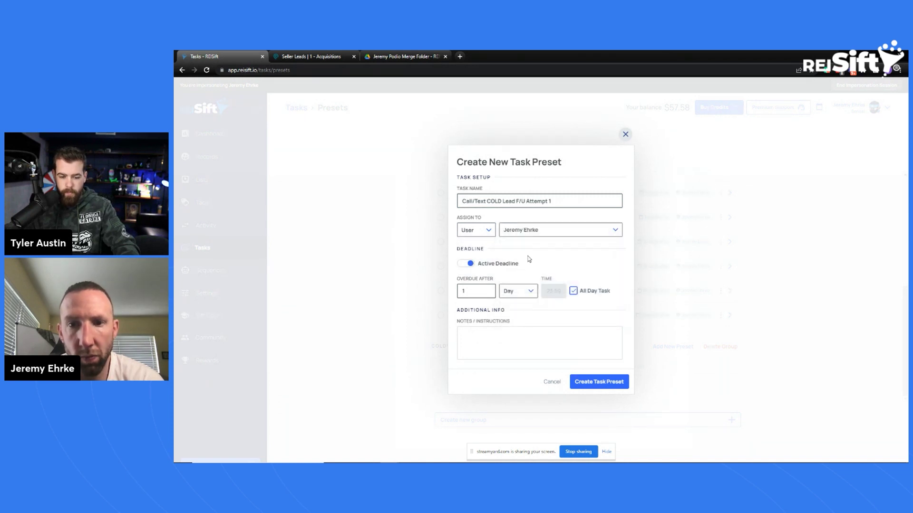
click(479, 294)
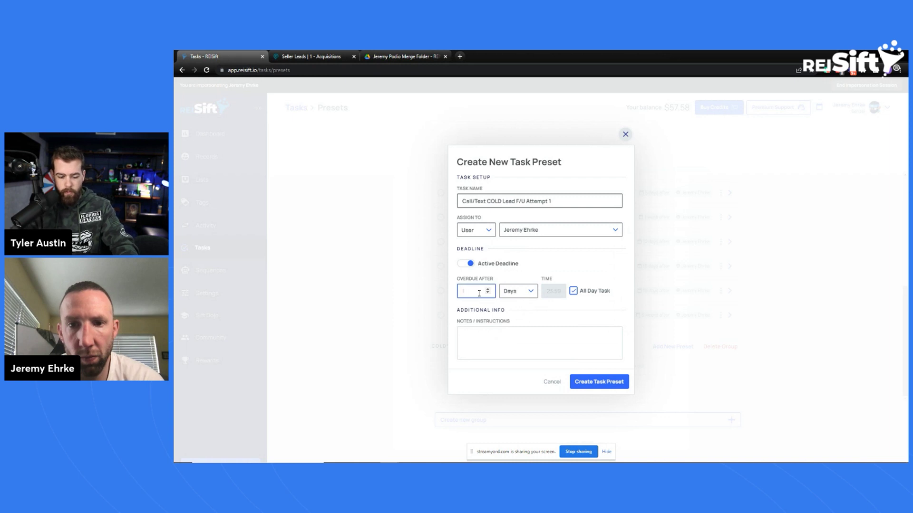
text(45)
click(562, 260)
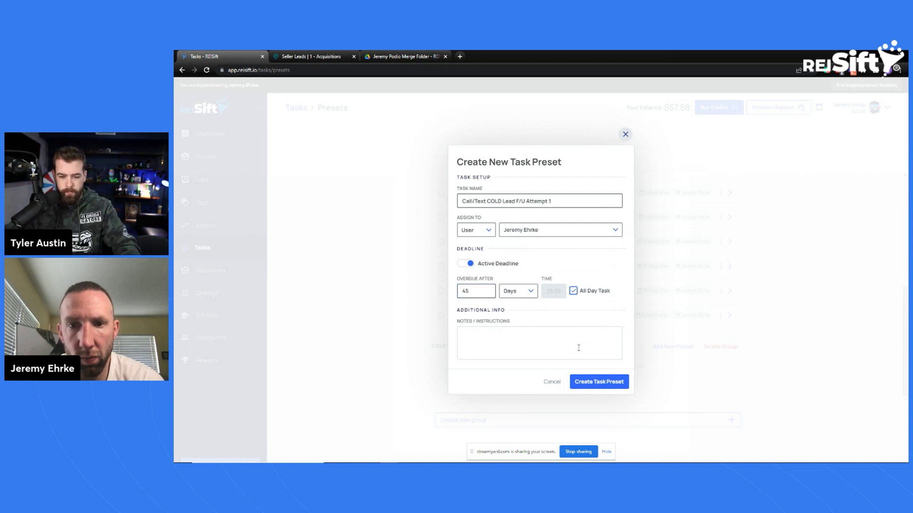
click(596, 382)
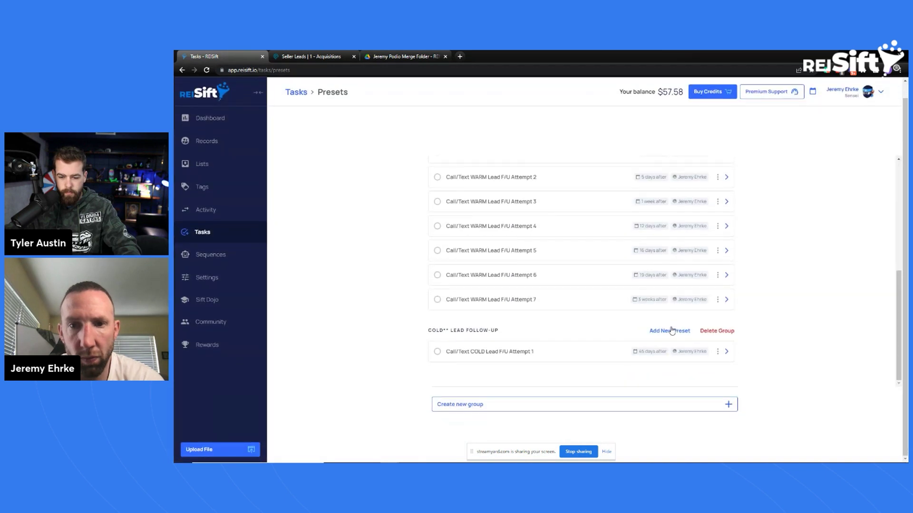
- Start a COLD preset named 'Call/Text COLD Lead F/U Attempt 2', assigned to the same user
click(665, 331)
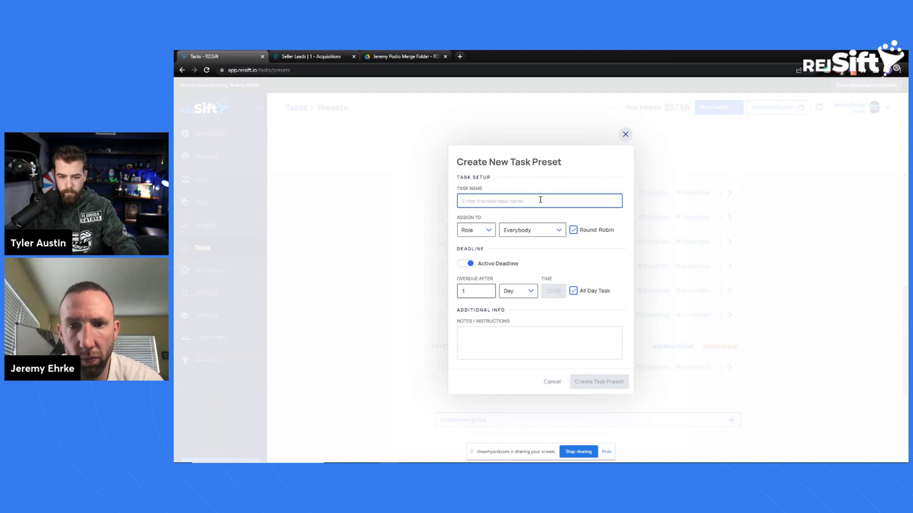
text(Call/Text COLD Lead F/U Attempt 2)
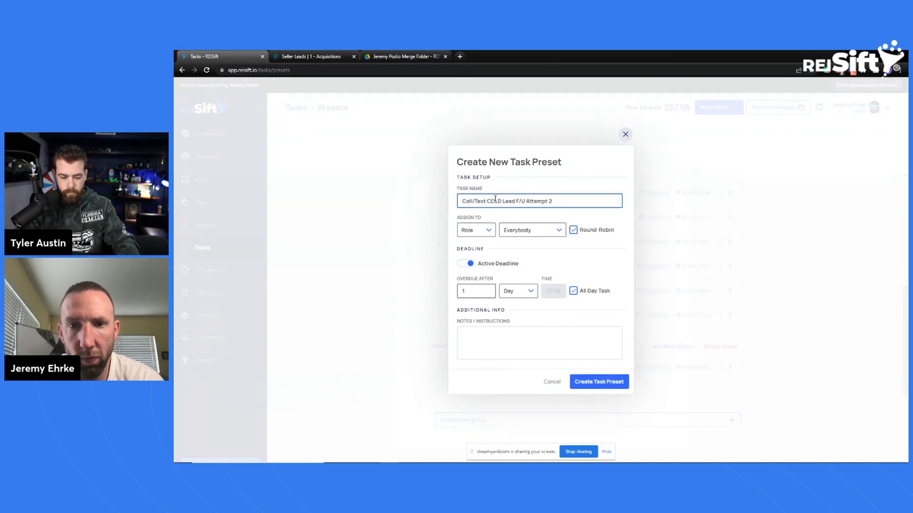
key(ctrl+a)
click(473, 232)
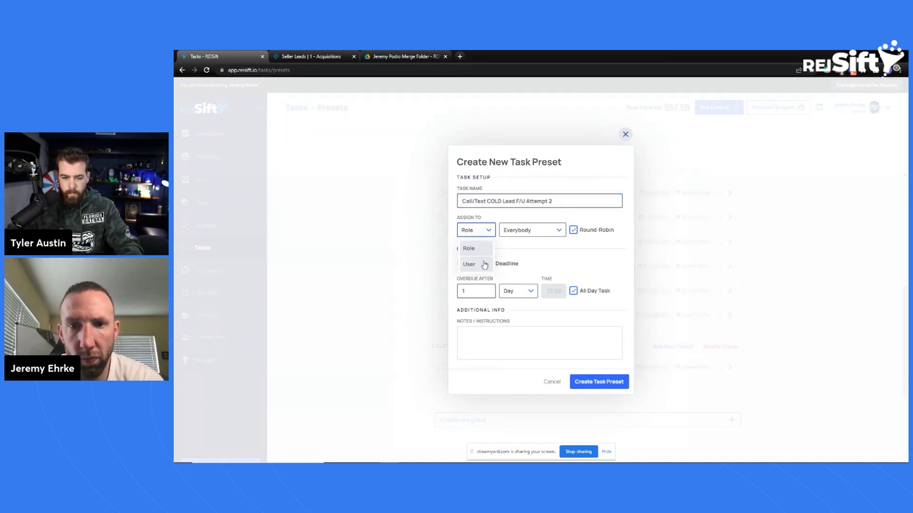
click(480, 261)
click(543, 234)
scroll(538, 281, down, 2)
click(536, 286)
- Set it overdue after 55 days, save the preset and dismiss the confirmation
click(481, 293)
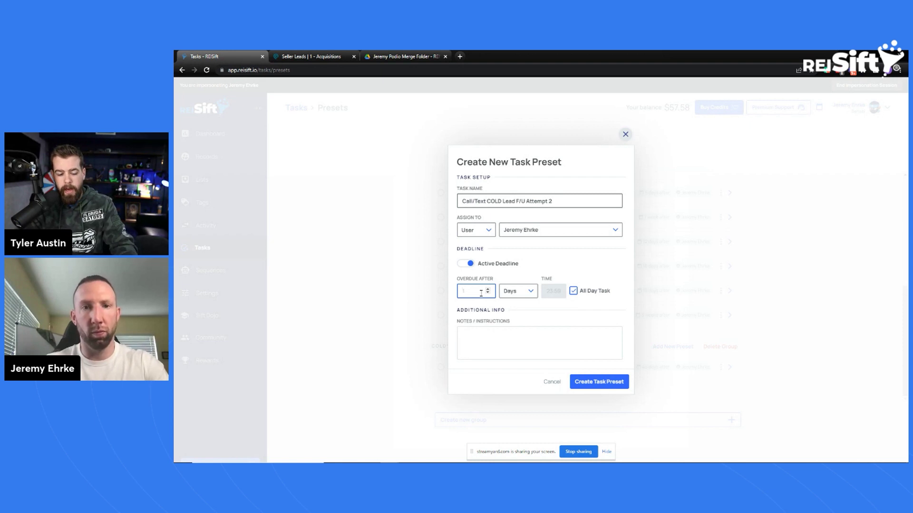
text(5)
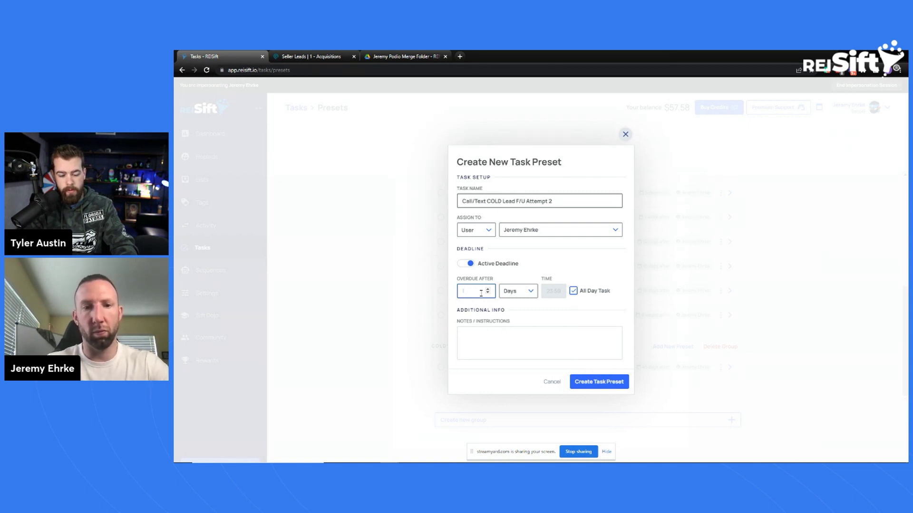
text(55)
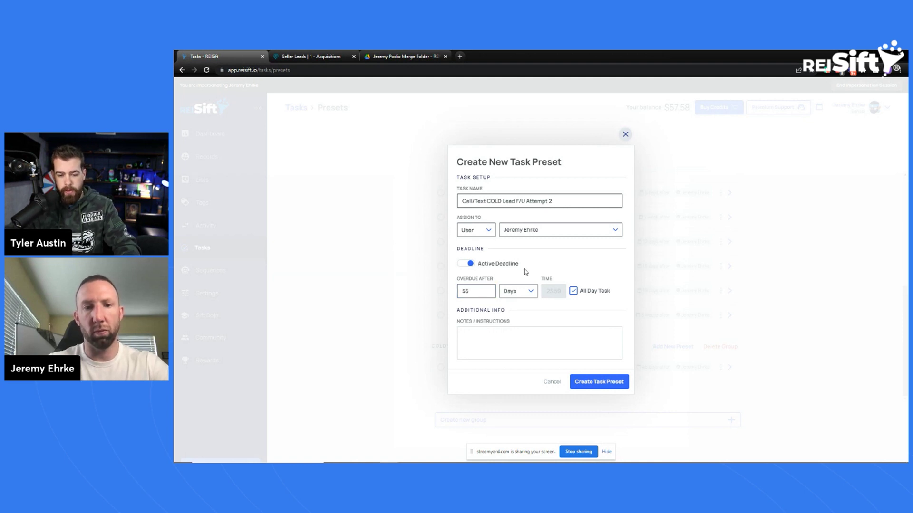
click(518, 347)
click(607, 380)
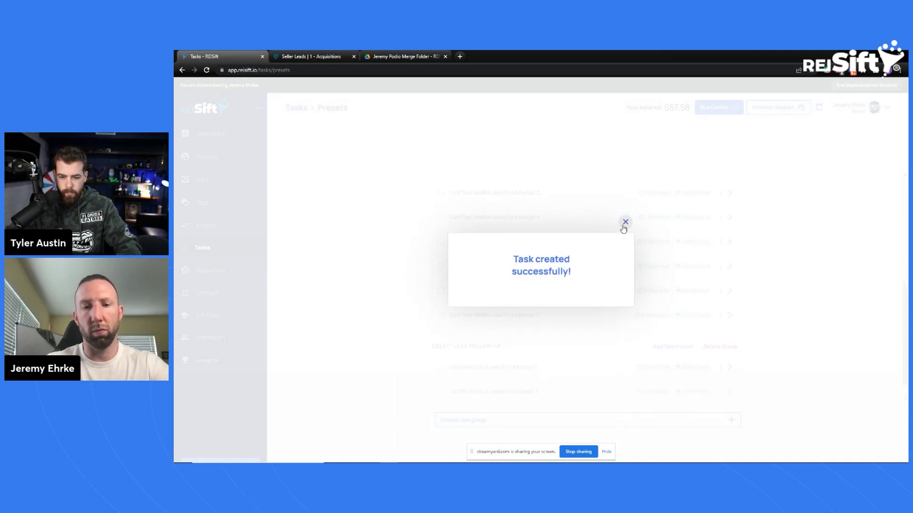
click(625, 222)
scroll(679, 376, down, 1)
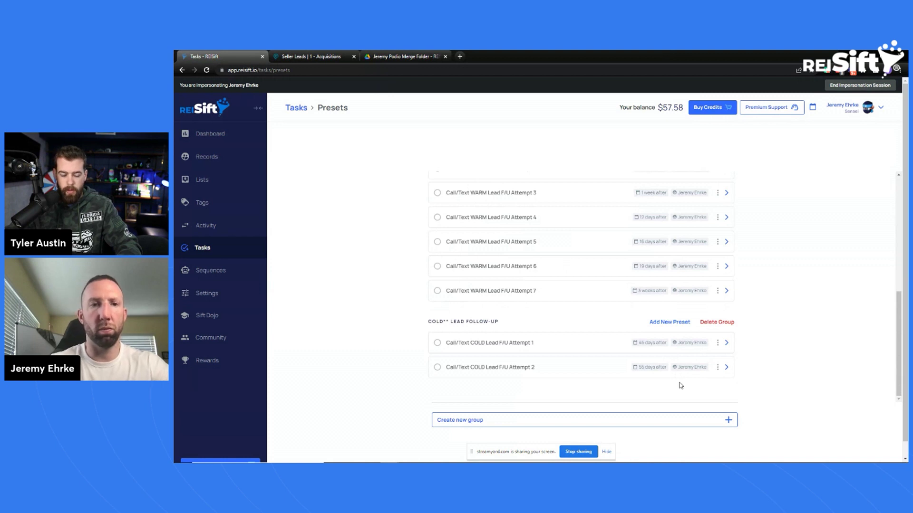
- Start a COLD preset renamed to Attempt 3, assigned to the same user
click(669, 322)
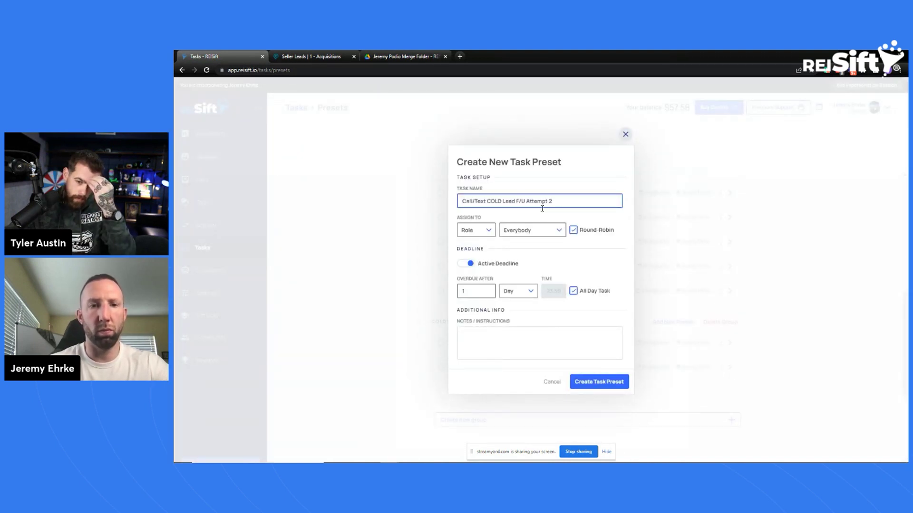
key(BackSpace)
text(3)
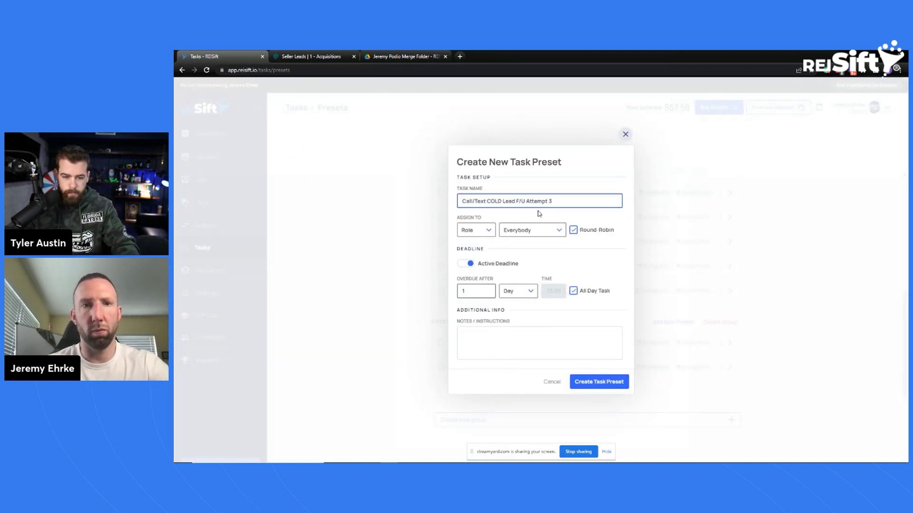
click(490, 232)
click(495, 262)
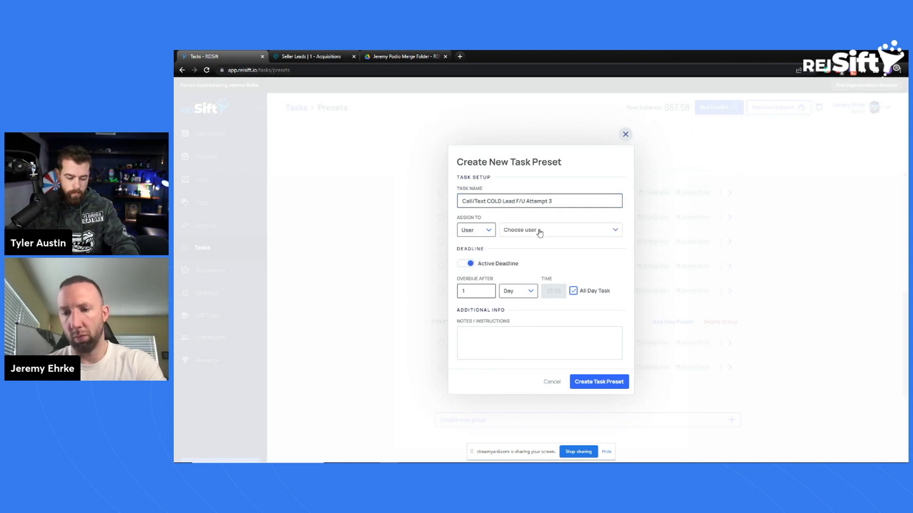
click(538, 230)
click(533, 273)
- Set the Attempt 3 preset overdue after 65 days and save it
click(474, 295)
key(BackSpace)
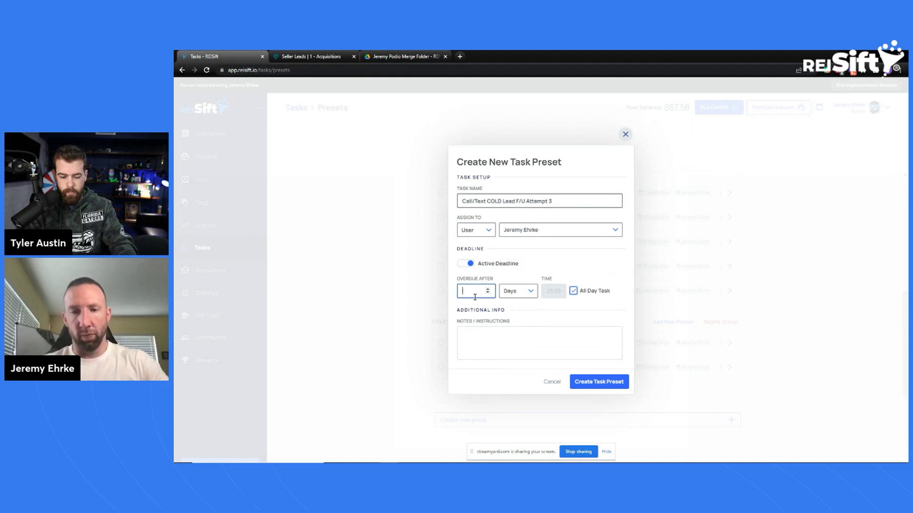
text(65)
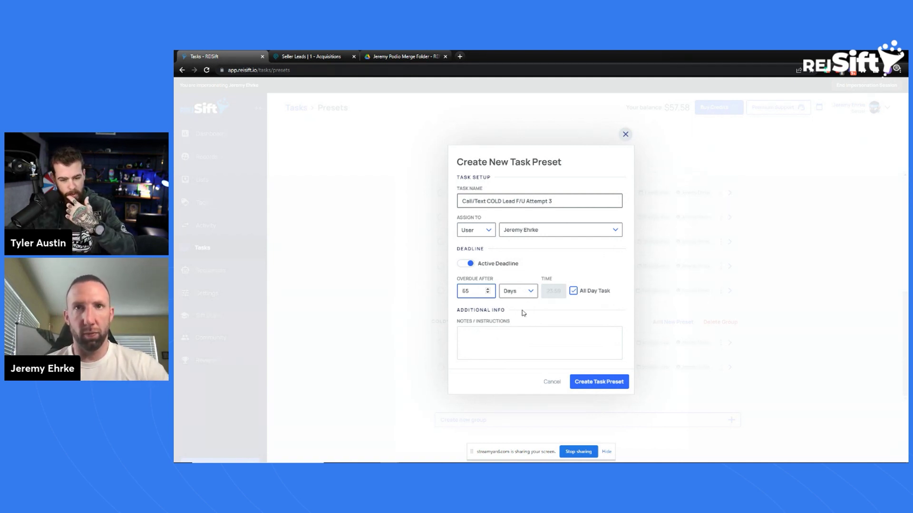
click(554, 317)
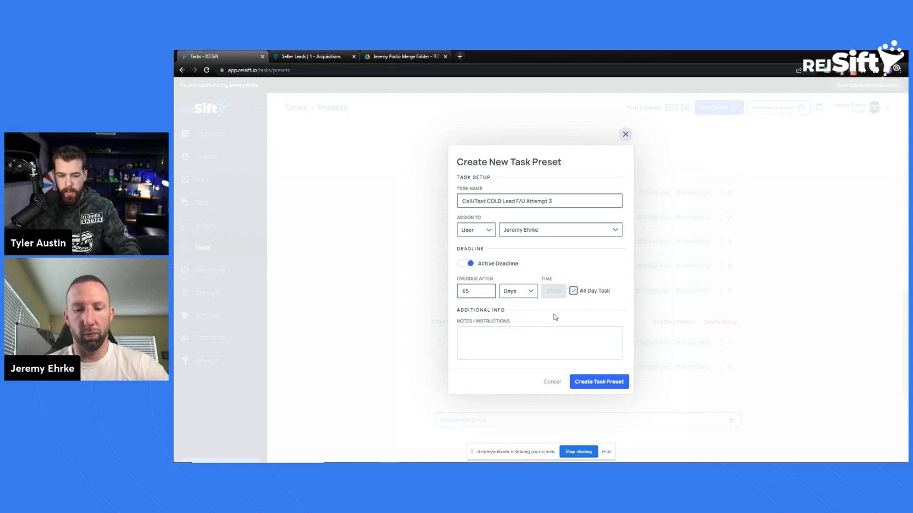
click(604, 382)
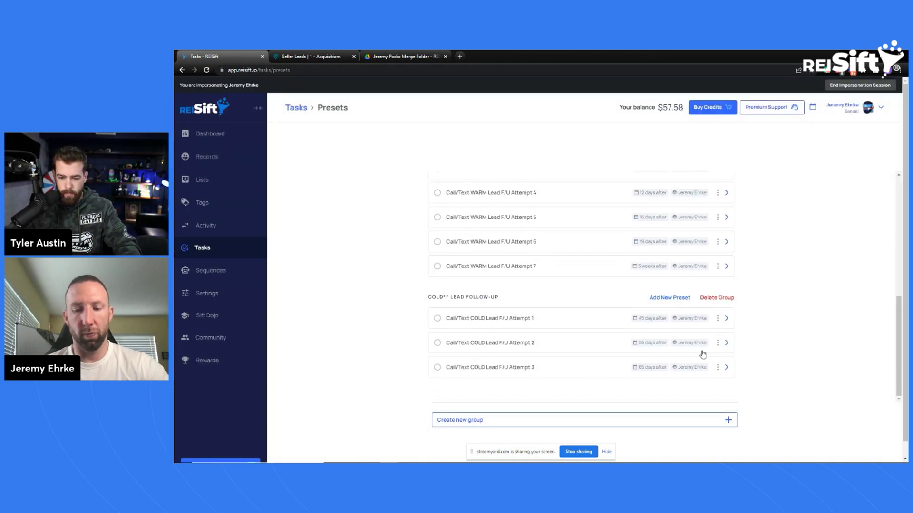
- Start a COLD preset named Attempt 4, overdue after 75 days
click(683, 298)
text(Call/Text COLD Lead F/U Attempt 2)
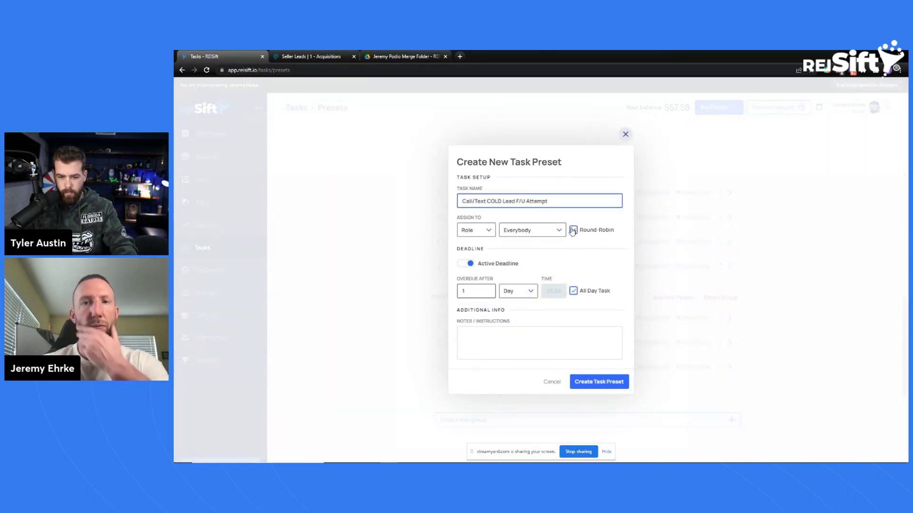
text(4)
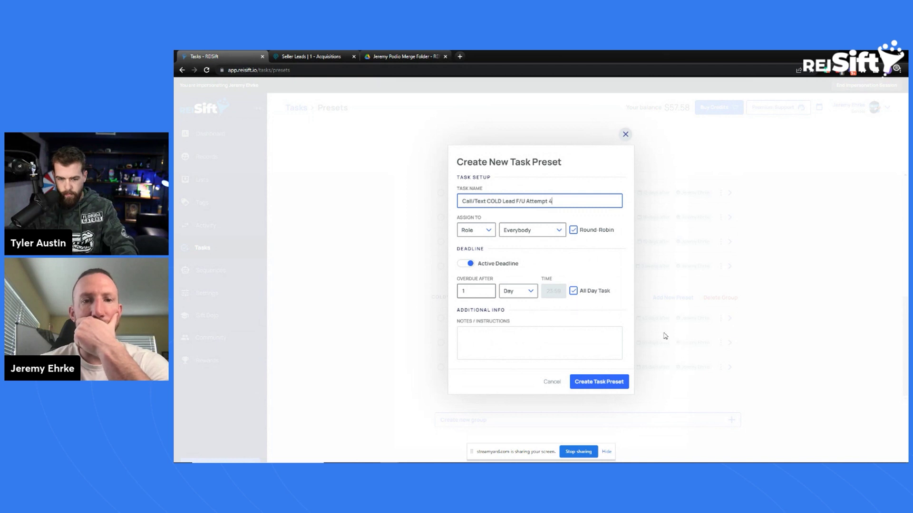
click(474, 291)
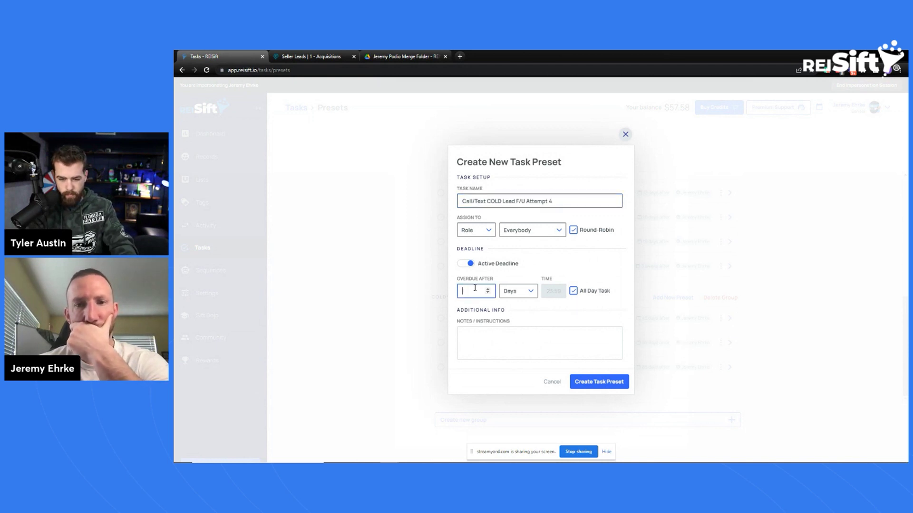
text(75)
click(551, 266)
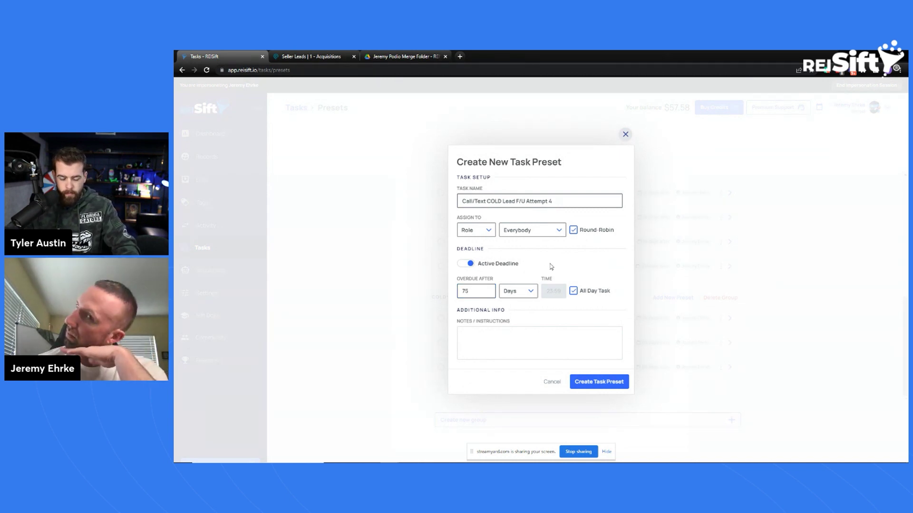
- Assign the Attempt 4 preset to the chosen user and save it
click(487, 233)
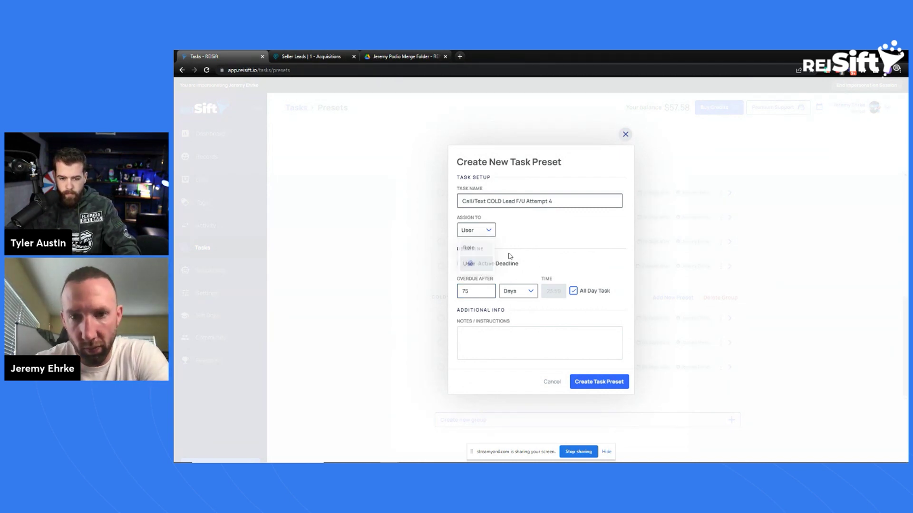
click(550, 232)
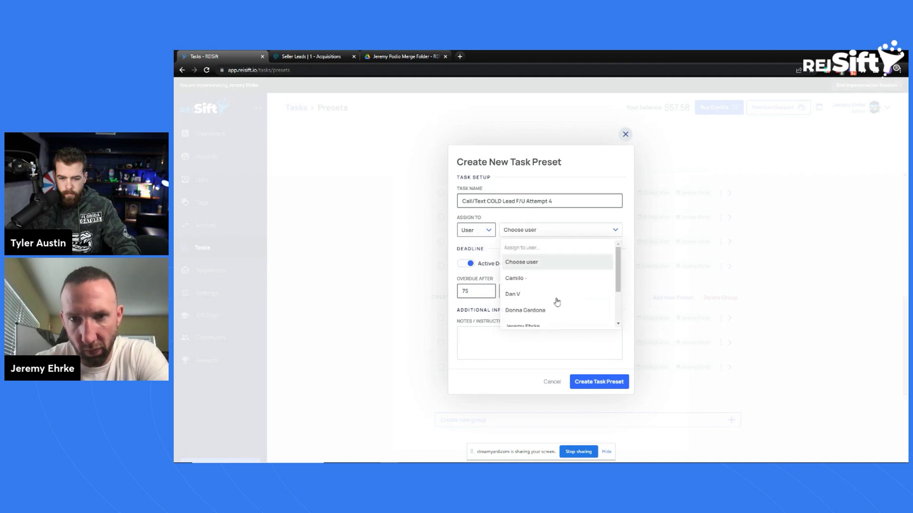
scroll(556, 304, down, 3)
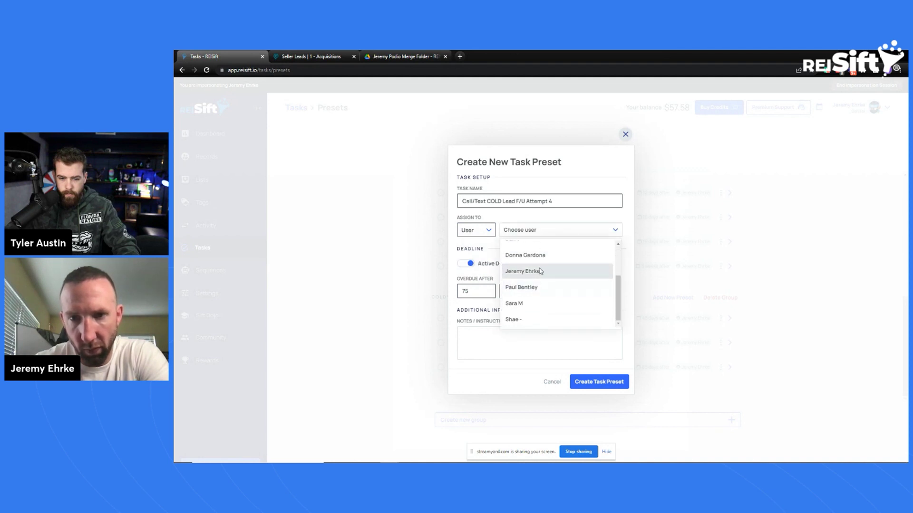
click(540, 271)
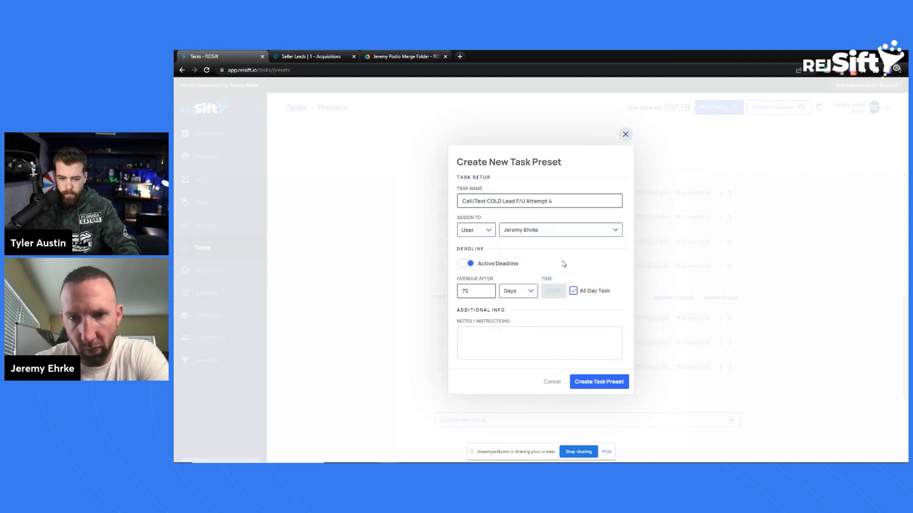
click(612, 383)
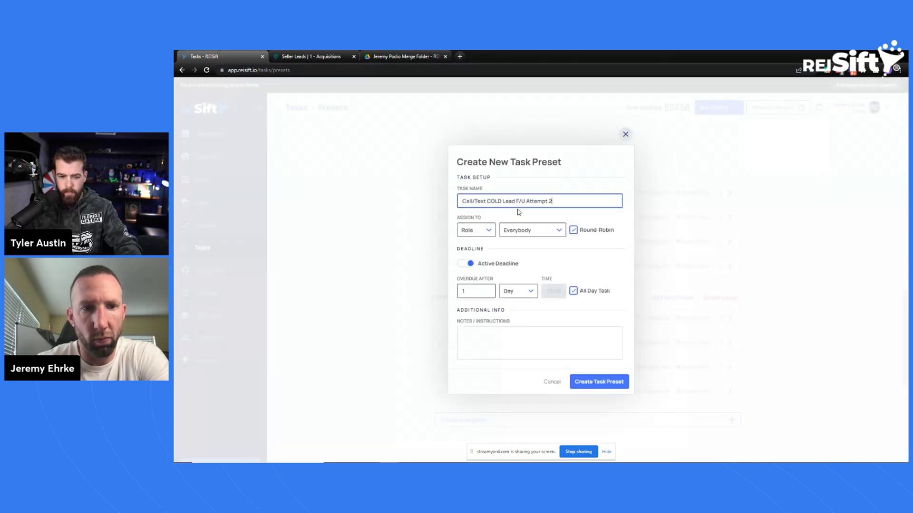
- Rename the new preset to Attempt 5 and assign it to the chosen user
key(BackSpace)
text(5)
click(475, 230)
click(475, 263)
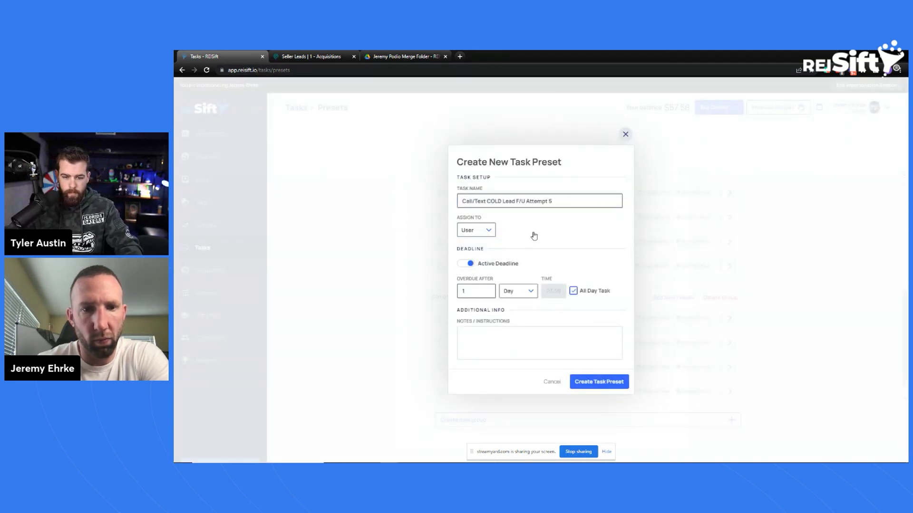
click(533, 230)
scroll(540, 294, down, 2)
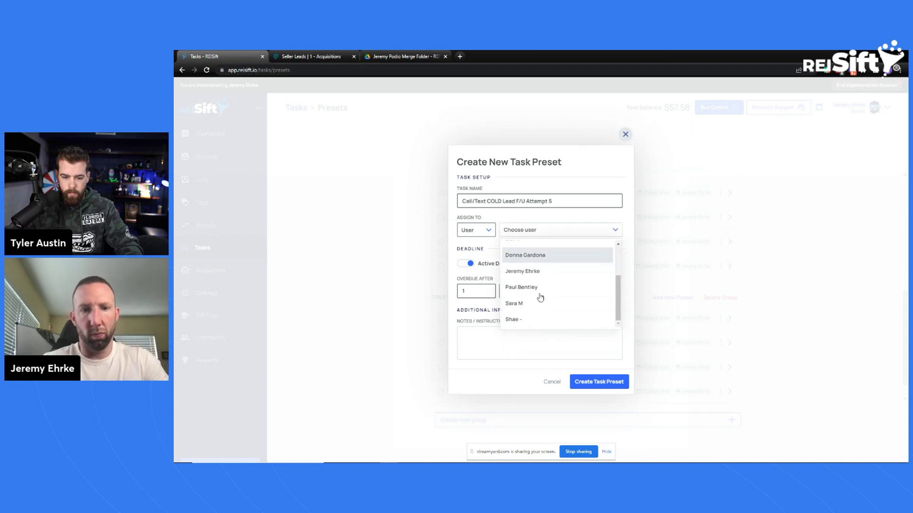
click(527, 271)
- Set the Attempt 5 preset overdue after 90 days and save it
click(470, 295)
key(BackSpace)
text(90)
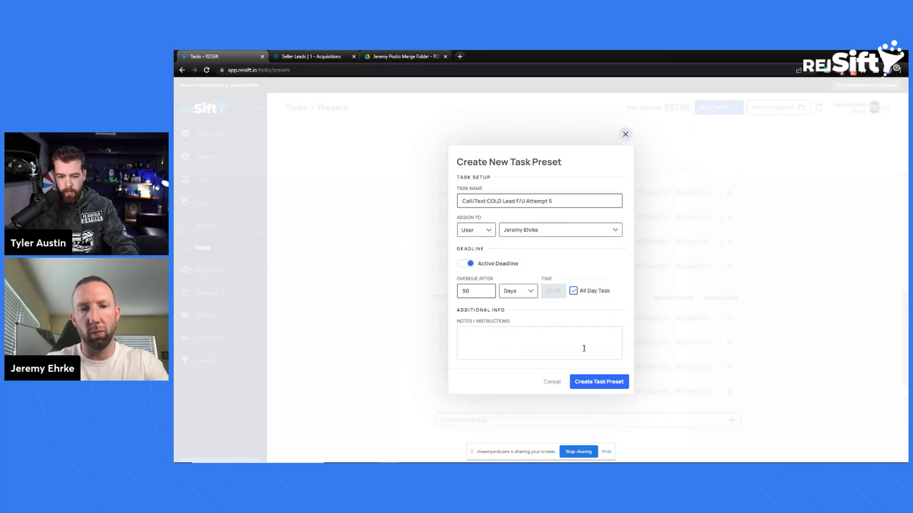
click(594, 381)
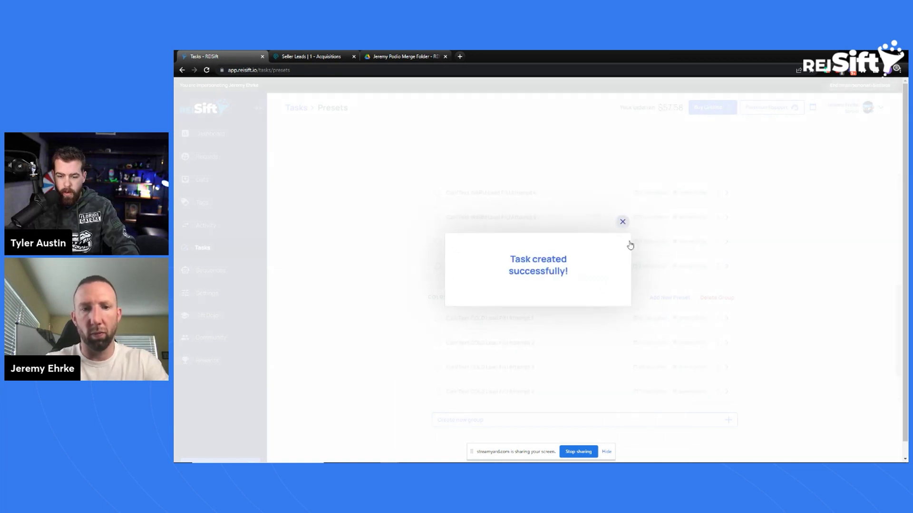
- Dismiss the success message and review the HOT, WARM and COLD preset groups
click(626, 221)
scroll(641, 319, down, 1)
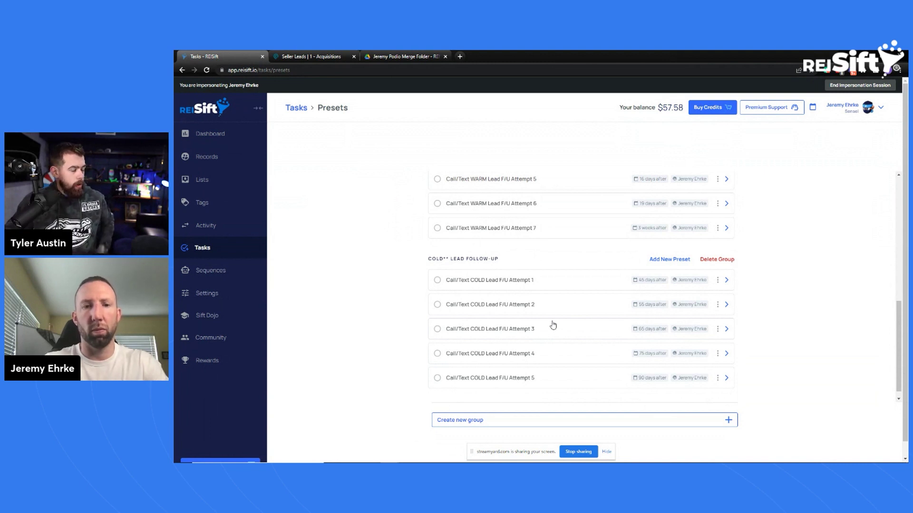
scroll(552, 325, up, 6)
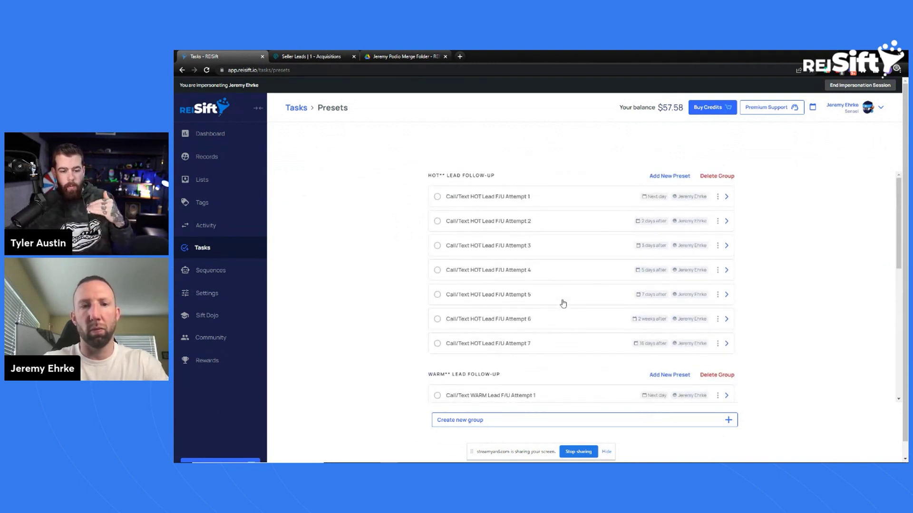
scroll(563, 304, down, 3)
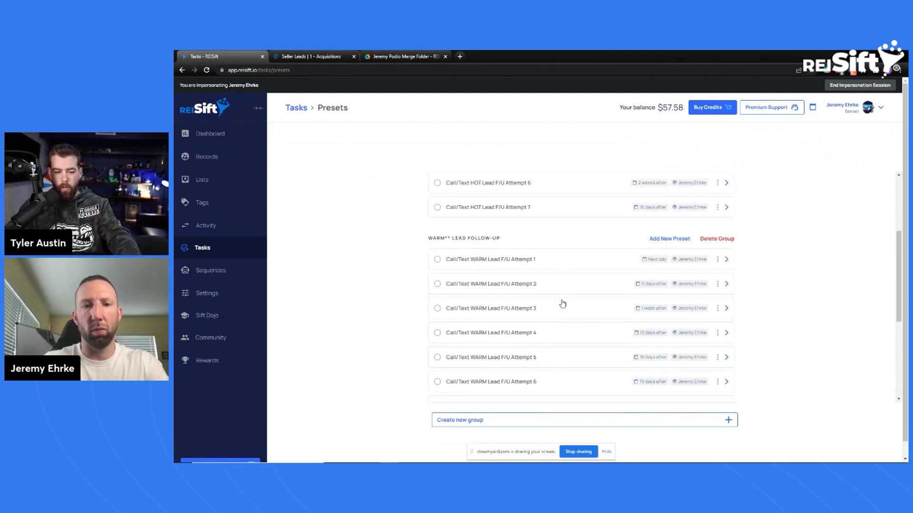
scroll(563, 303, up, 1)
scroll(523, 302, down, 2)
scroll(485, 301, up, 4)
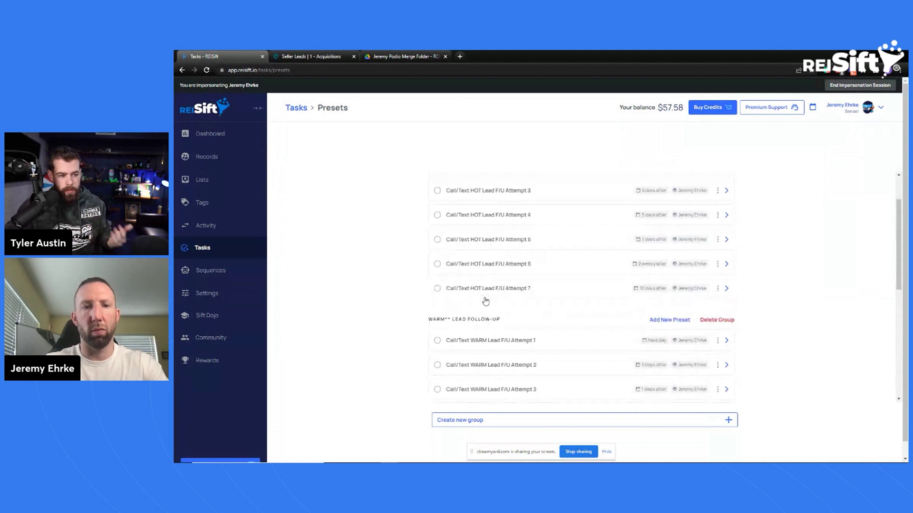
scroll(485, 300, up, 2)
scroll(470, 308, down, 4)
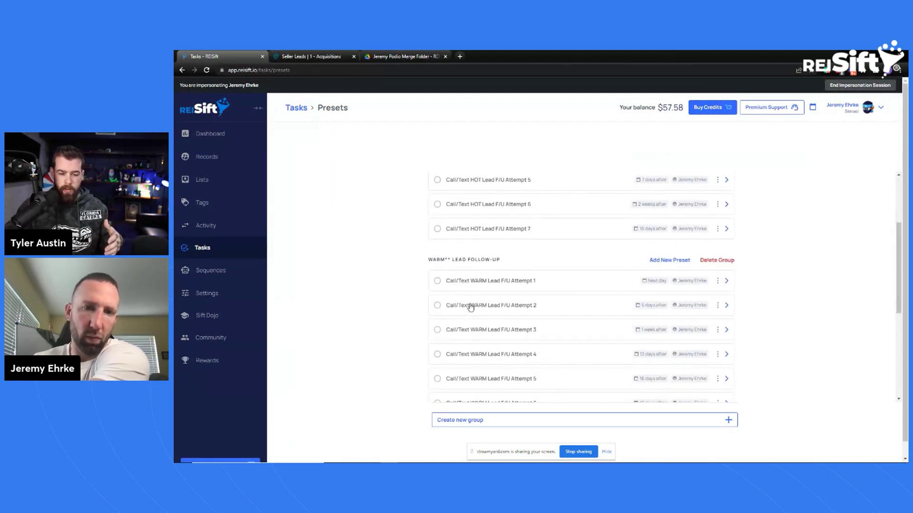
scroll(443, 267, down, 4)
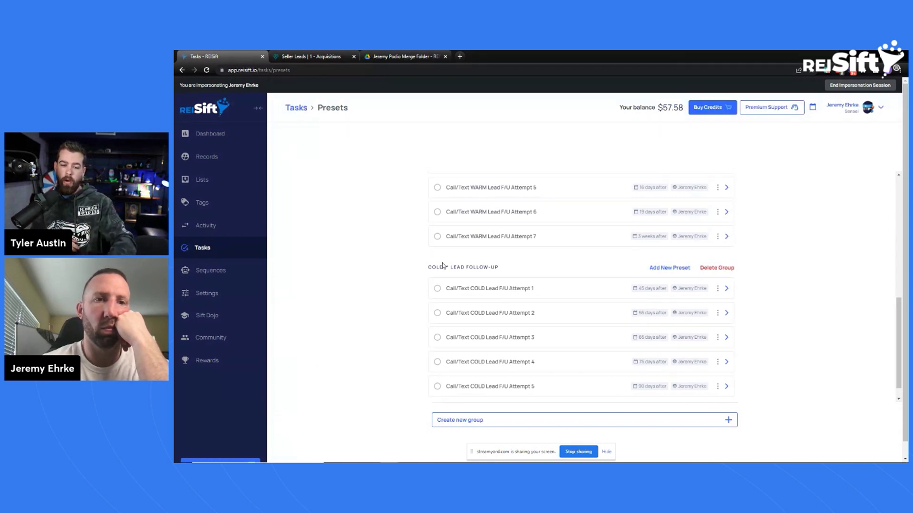
scroll(442, 265, up, 4)
scroll(443, 266, up, 2)
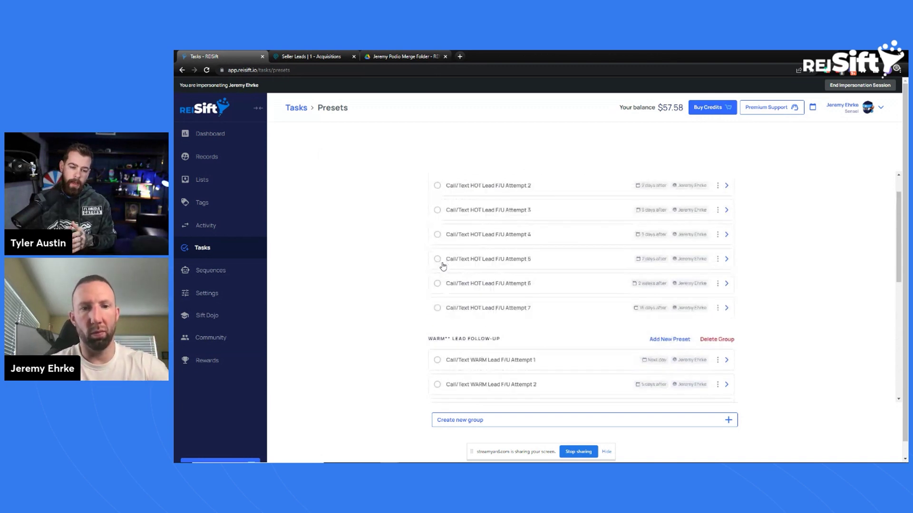
scroll(386, 279, up, 1)
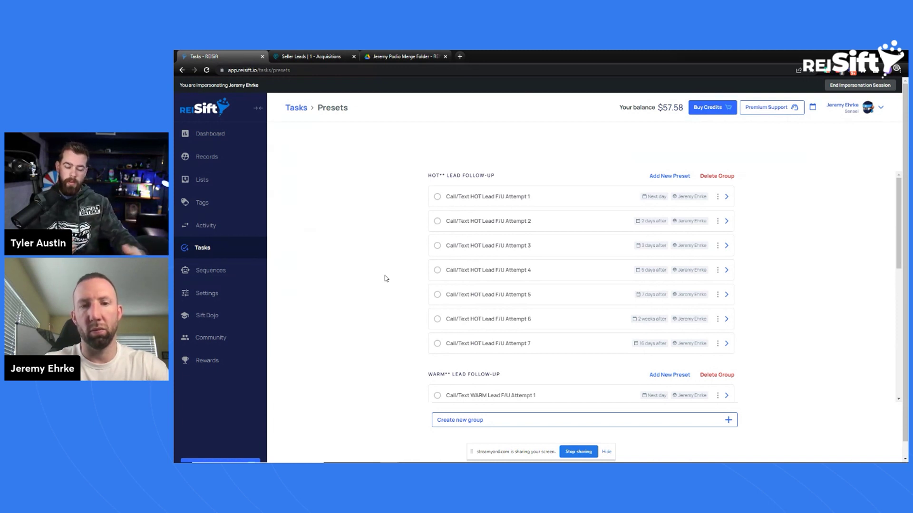
scroll(363, 242, down, 1)
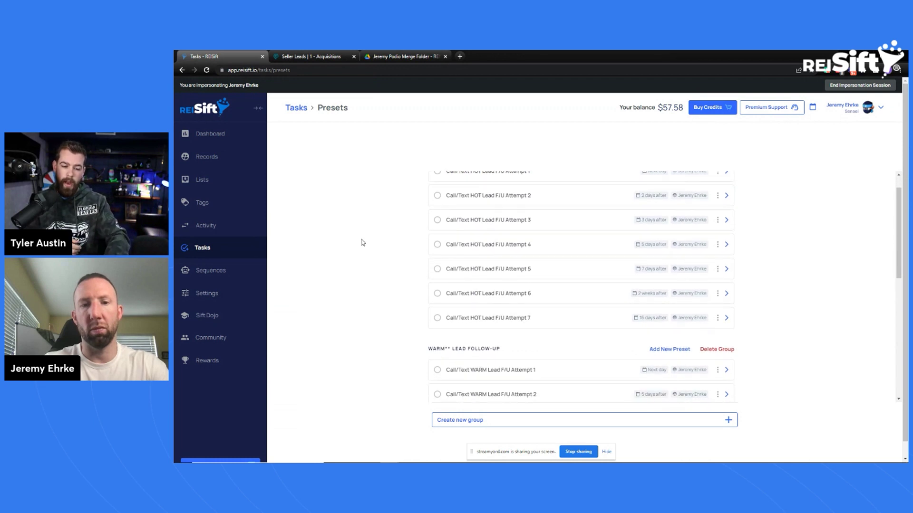
scroll(363, 243, down, 10)
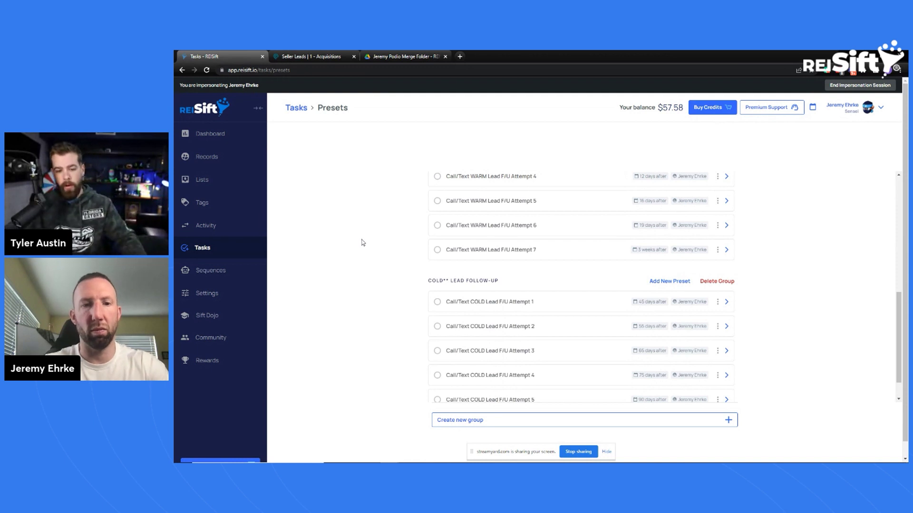
scroll(459, 275, down, 1)
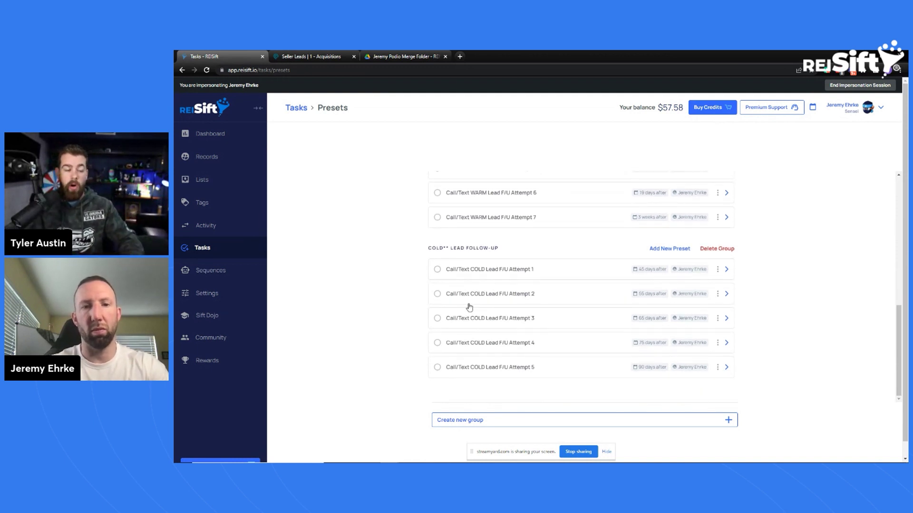
scroll(468, 282, up, 4)
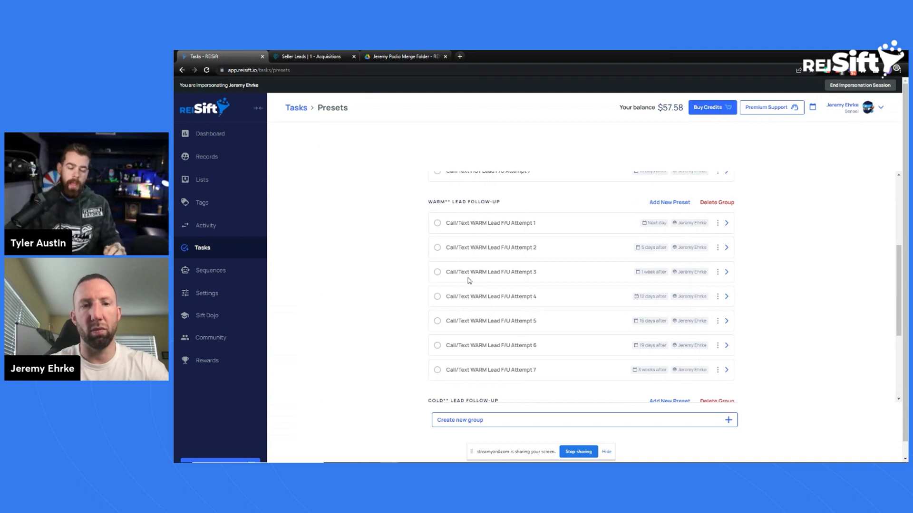
scroll(469, 280, up, 4)
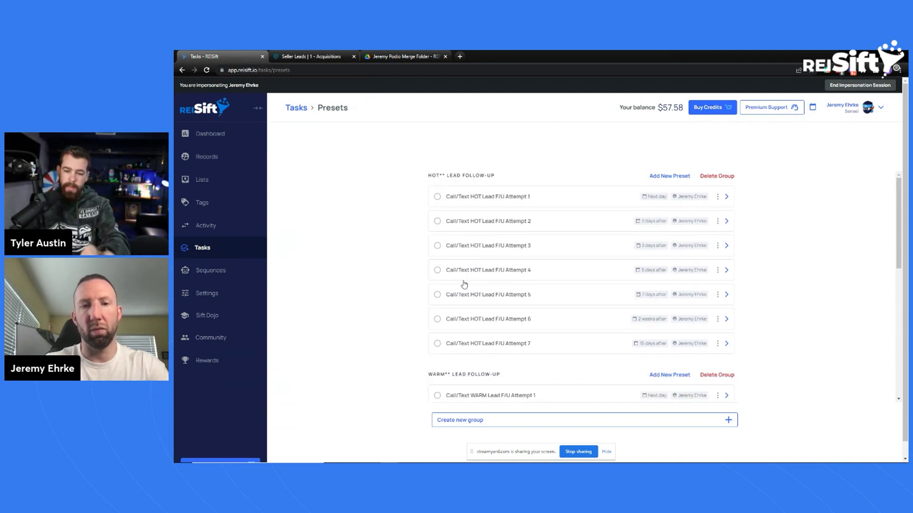